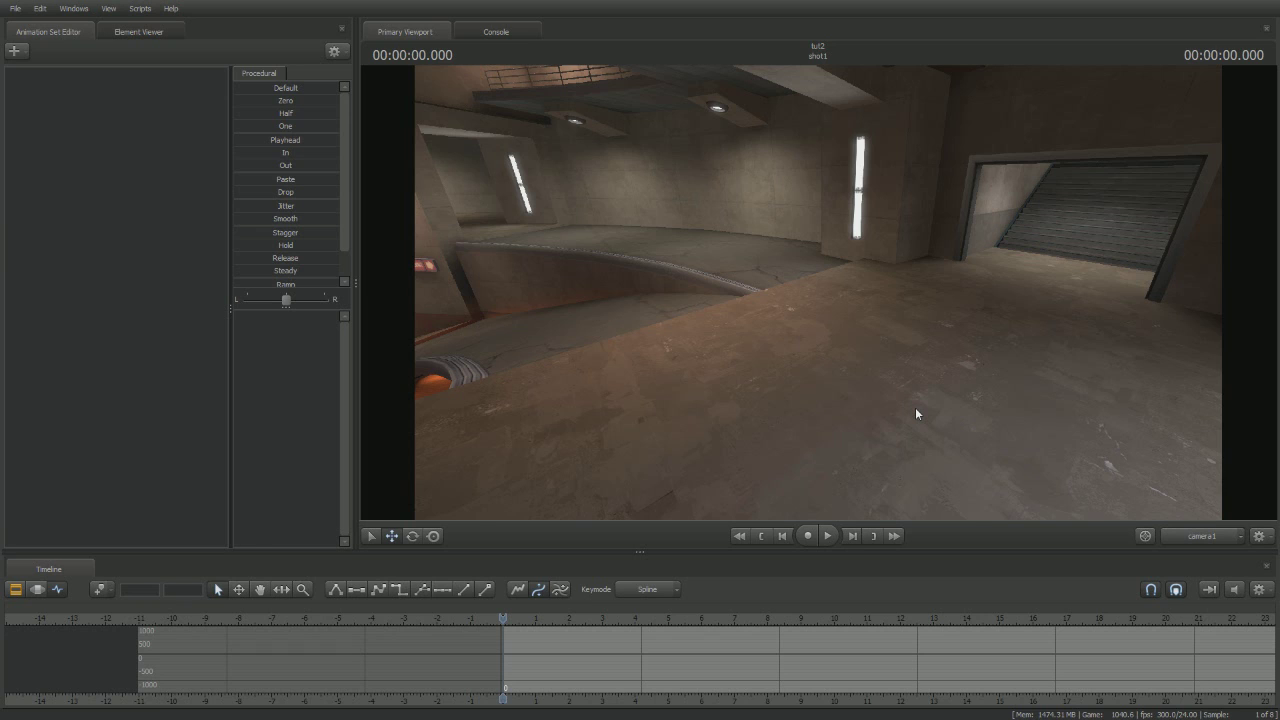
Step: Create an animation set for a new model, filtering the files by "heavy" and loading player\heavy.mdl
right_click(103, 126)
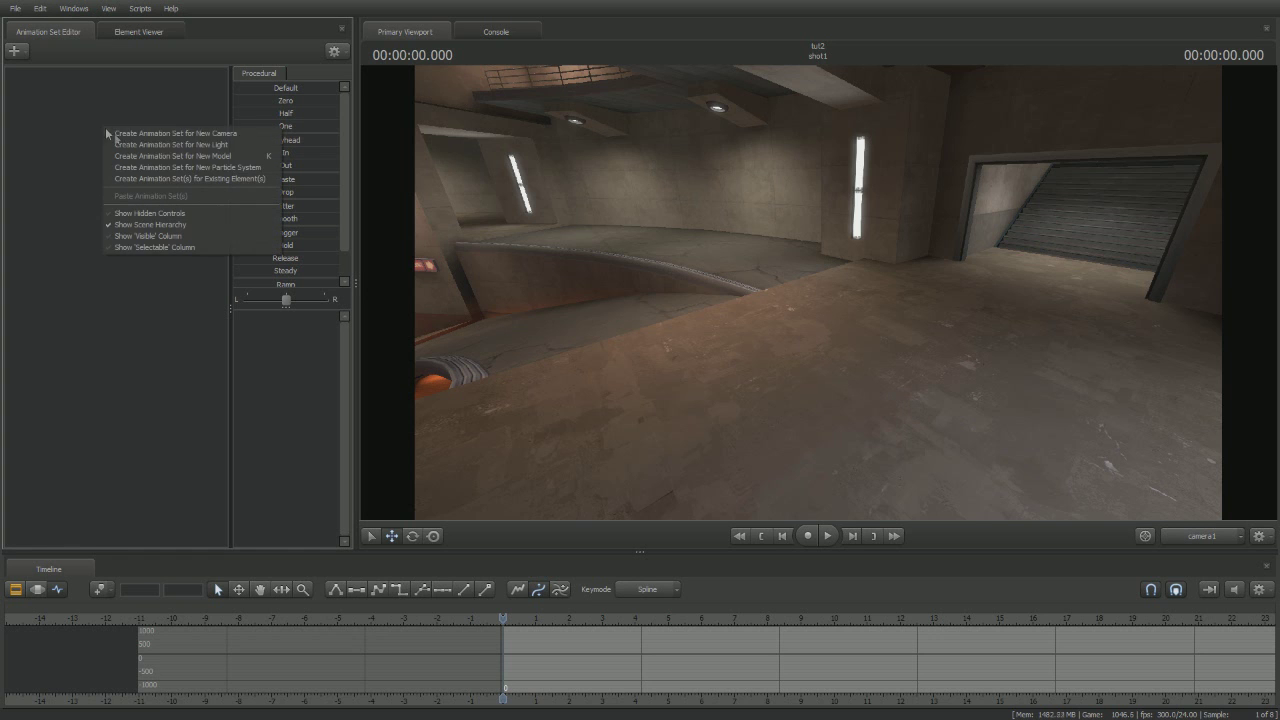
left_click(153, 157)
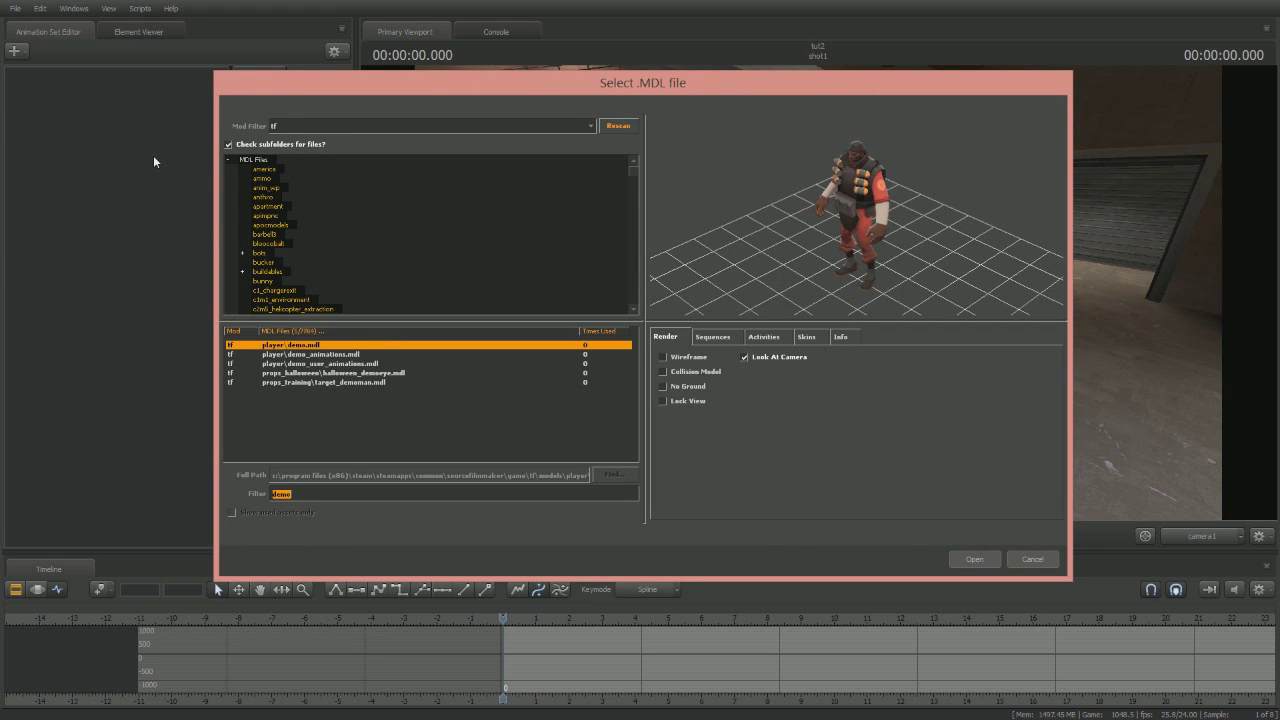
type("heavy")
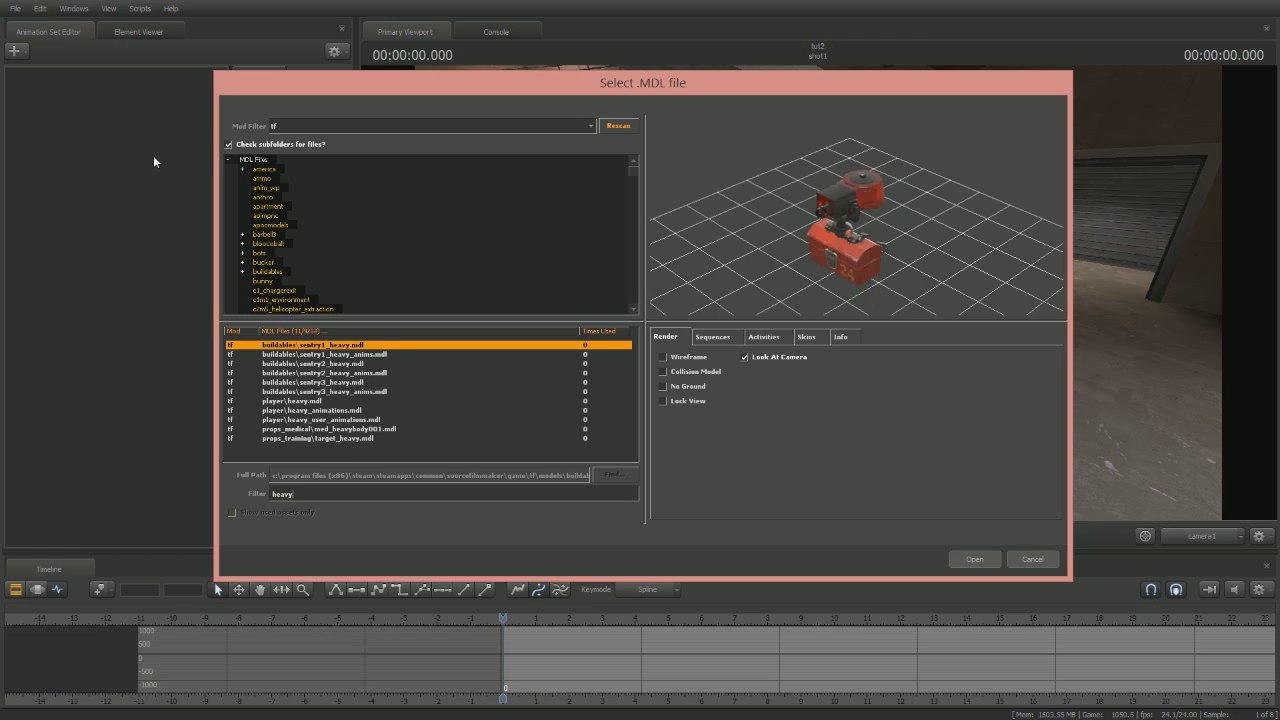
left_click(308, 402)
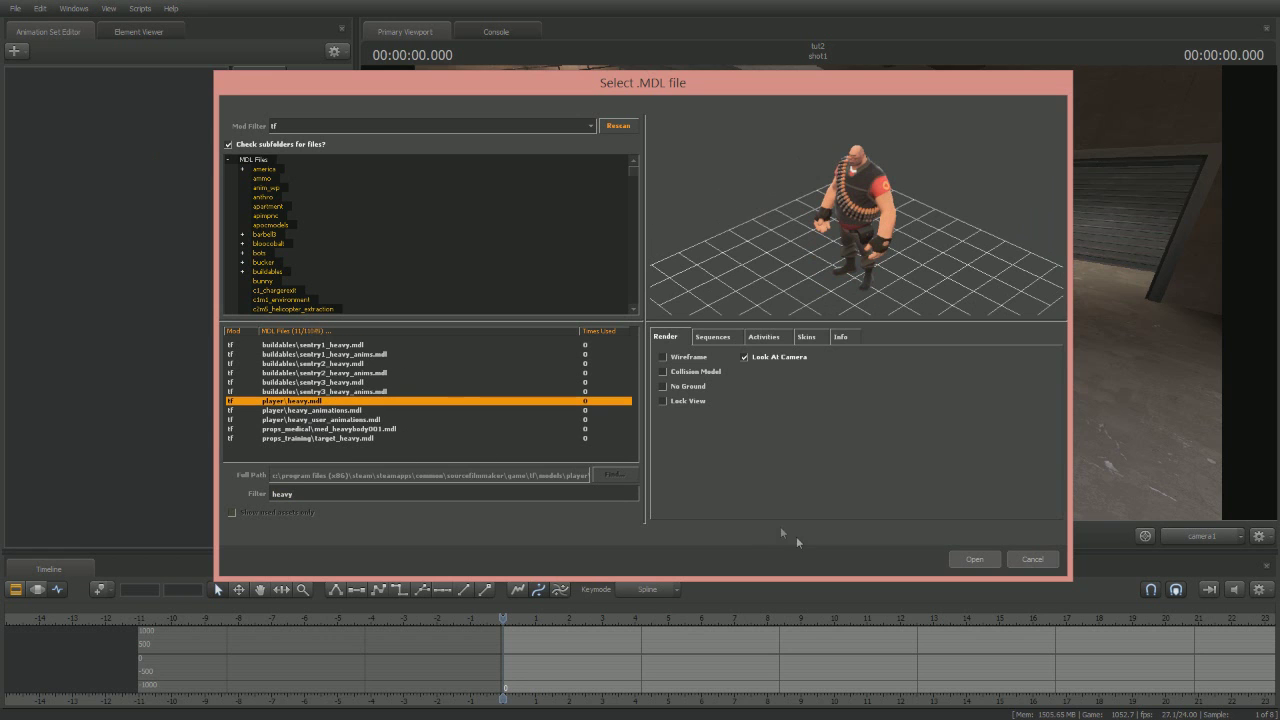
left_click(975, 559)
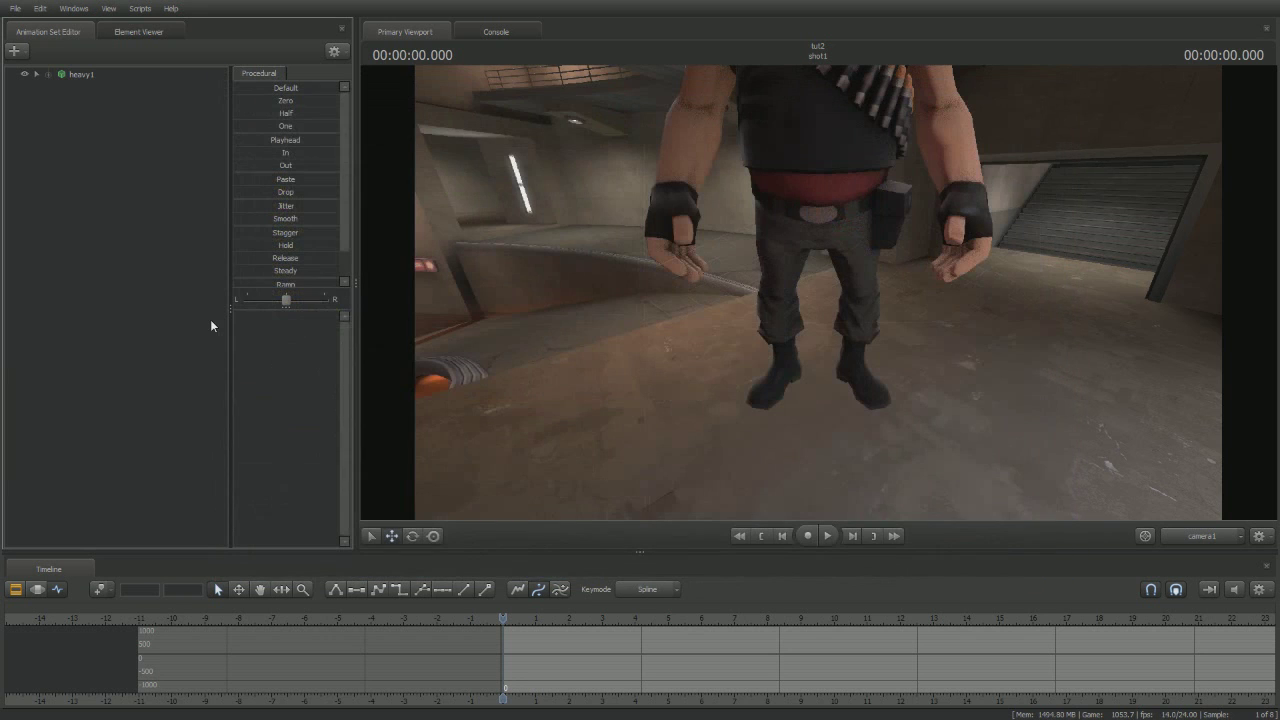
Step: Move the heavy1 model farther back from the camera in the Motion Editor, ending in the Clip Editor
left_click(86, 76)
left_click(38, 589)
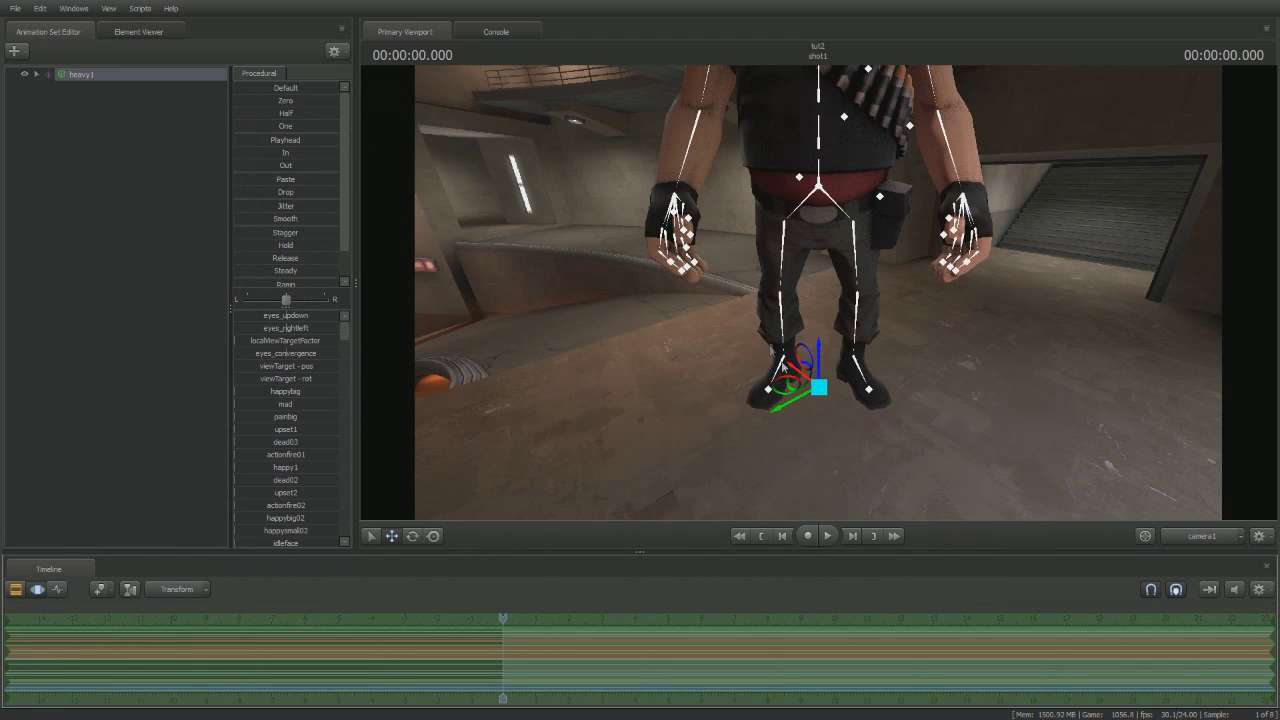
mouse_move(824, 389)
left_mouse_down()
mouse_move(814, 361)
mouse_move(812, 373)
left_mouse_up()
key("F2")
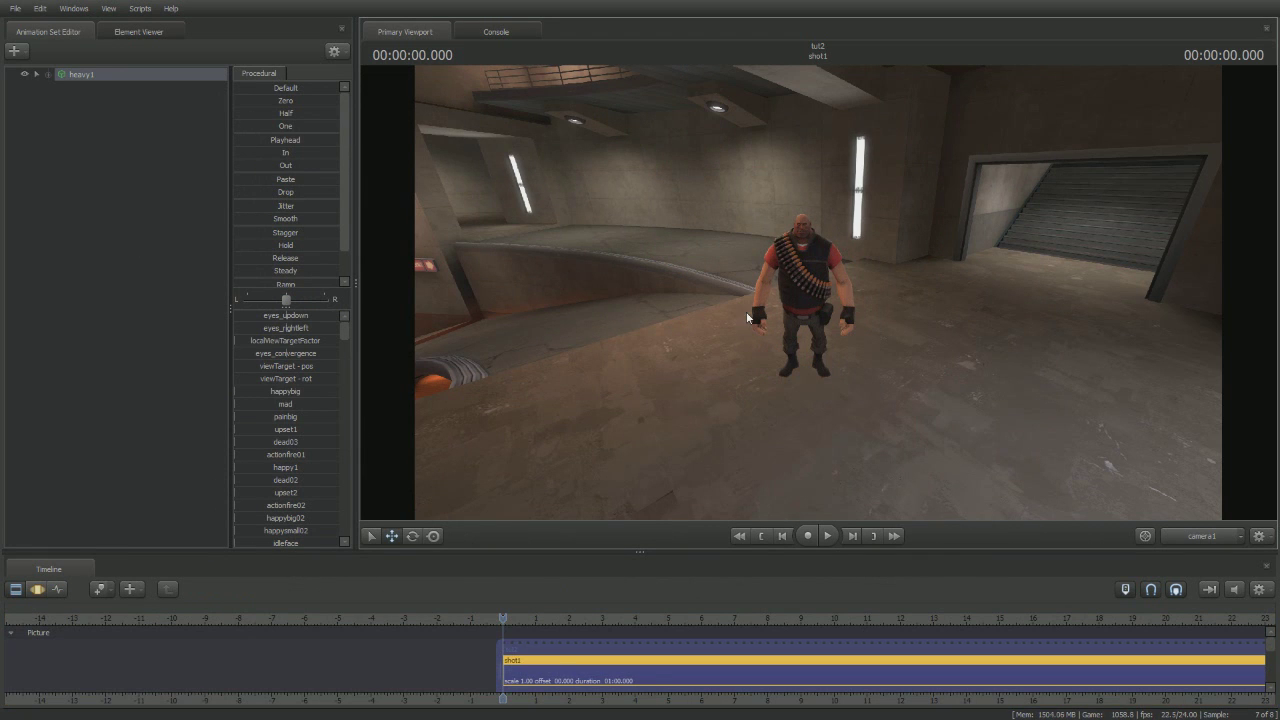
Step: Start a sequence import for heavy1 and choose the run_ITEM1 sequence
right_click(80, 77)
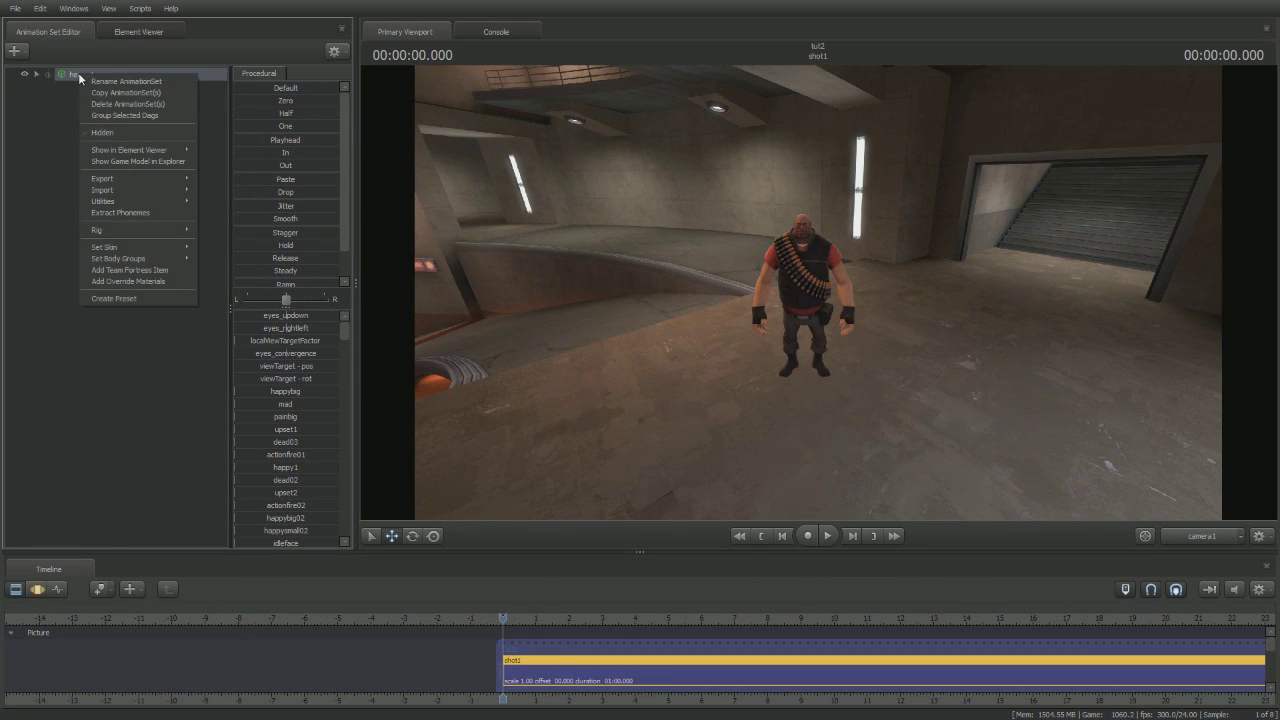
mouse_move(195, 192)
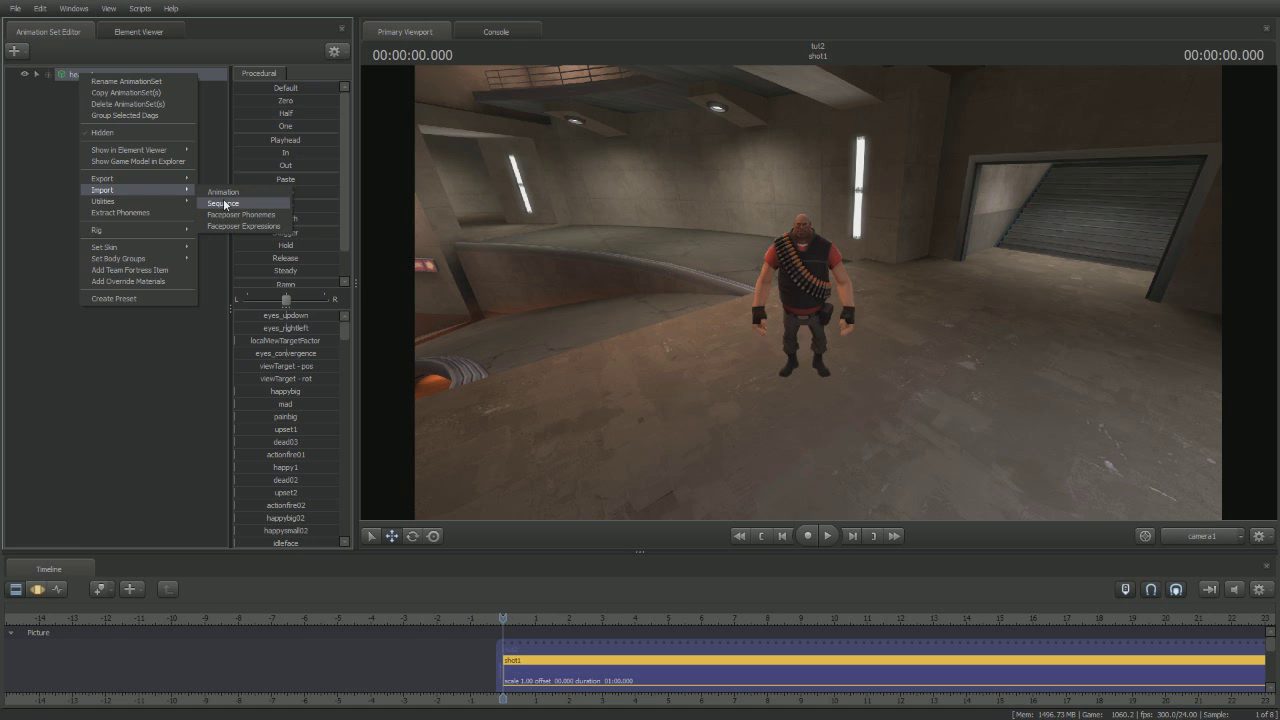
left_click(224, 203)
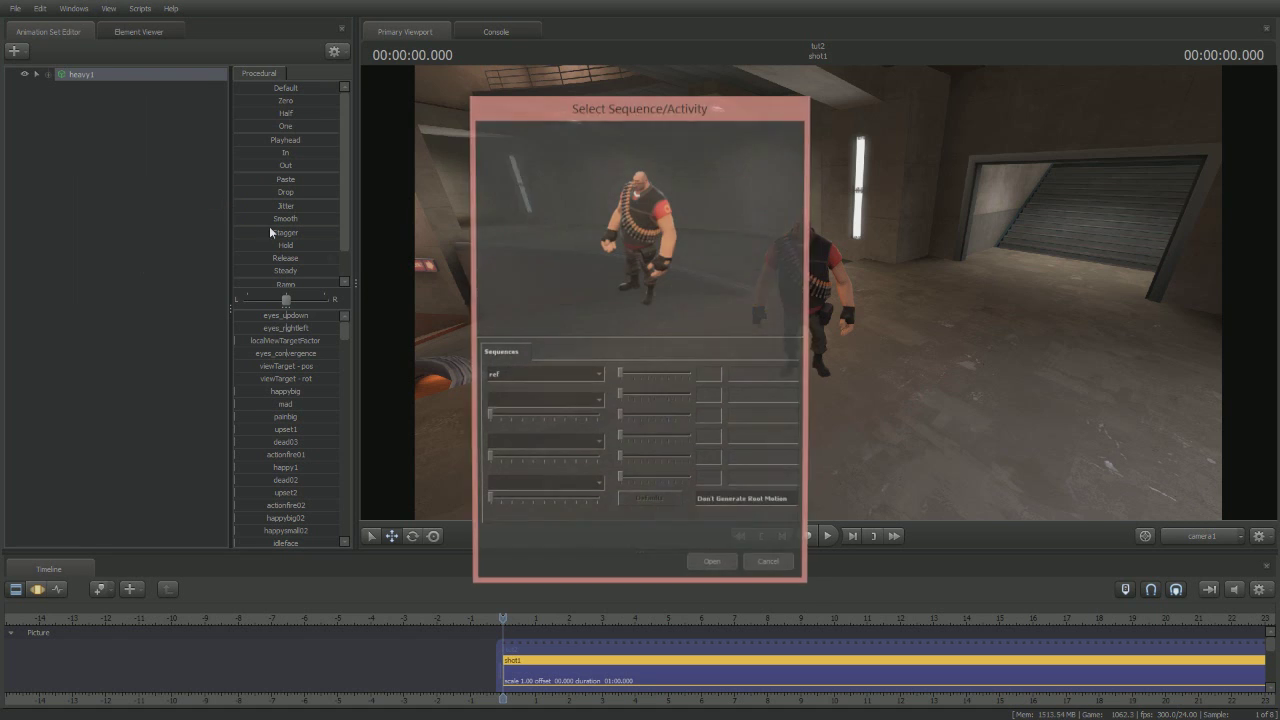
left_click(566, 380)
left_click(556, 398)
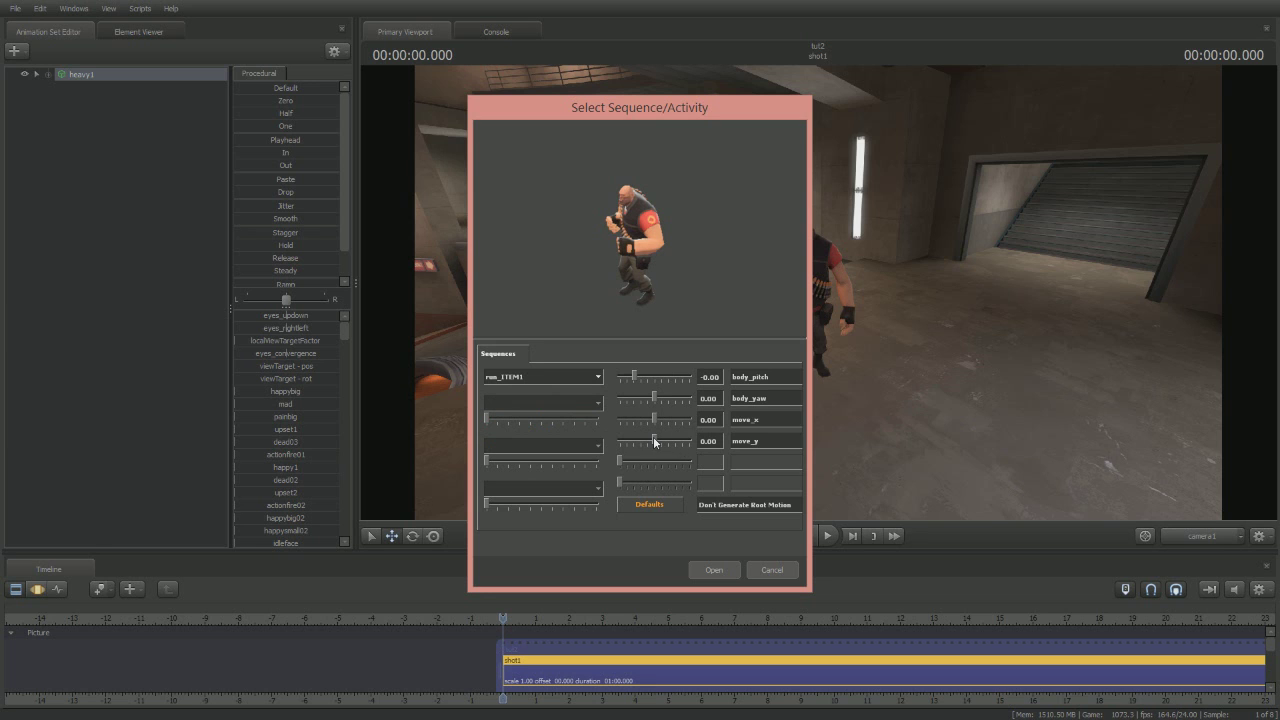
Step: Try different move_x and move_y extremes on the run sequence, restoring the default parameters after each test
left_click_drag(653, 436, 730, 441)
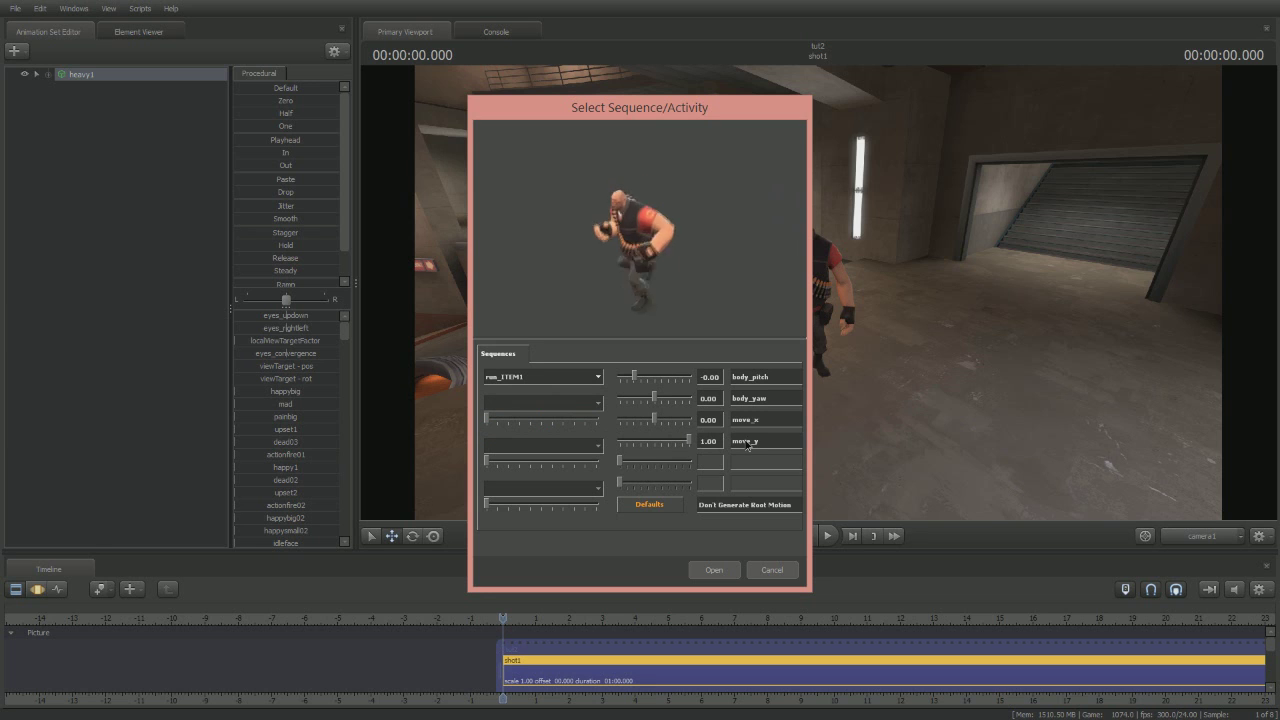
left_click(669, 503)
left_click_drag(655, 420, 731, 425)
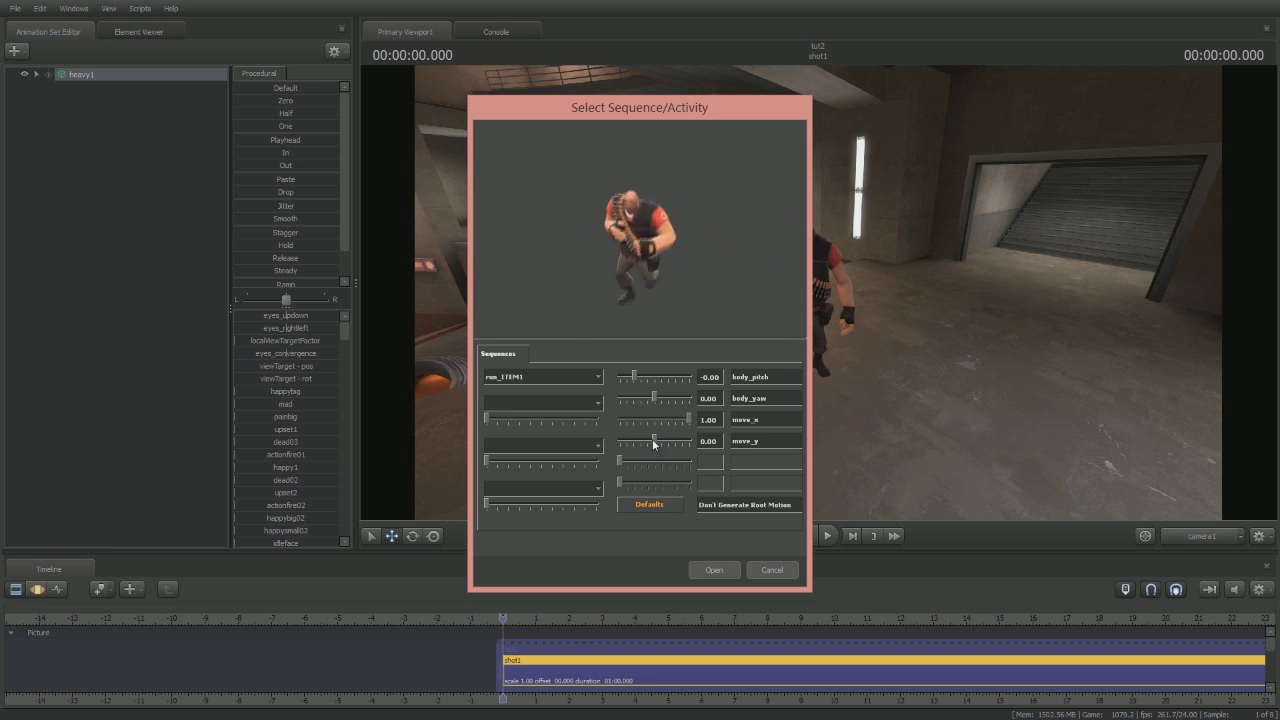
left_click_drag(653, 439, 687, 454)
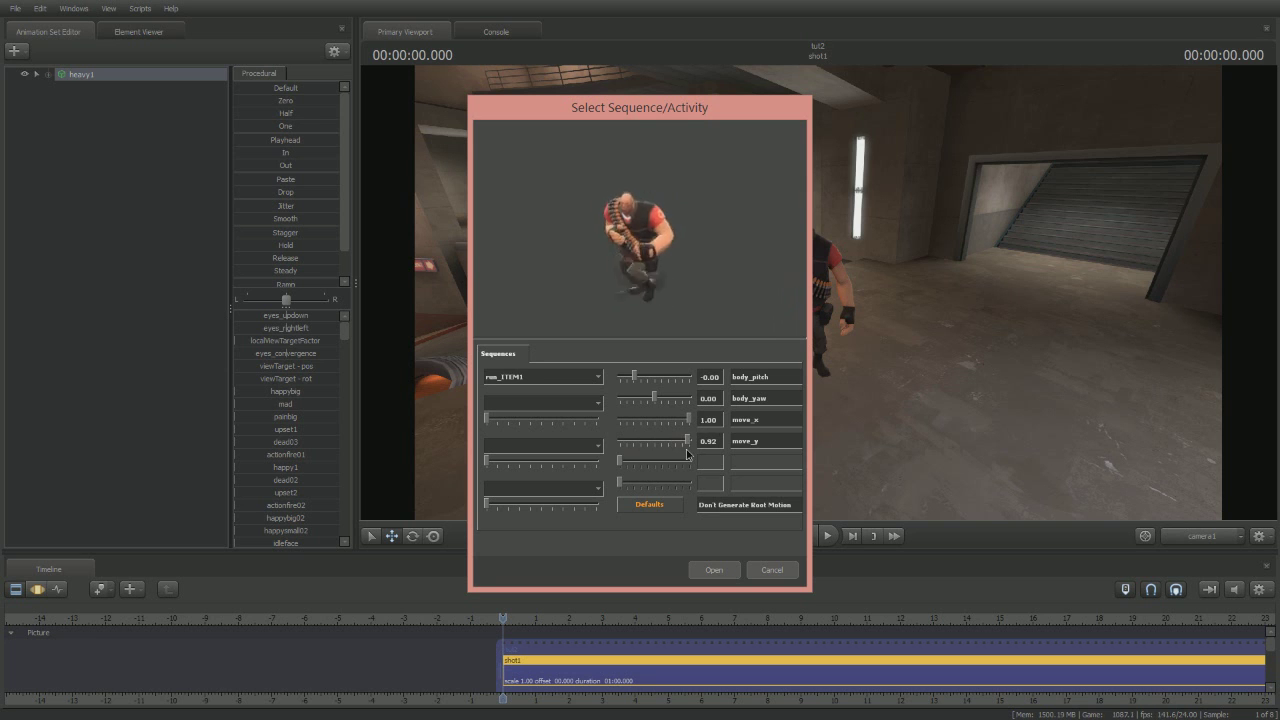
left_click(649, 504)
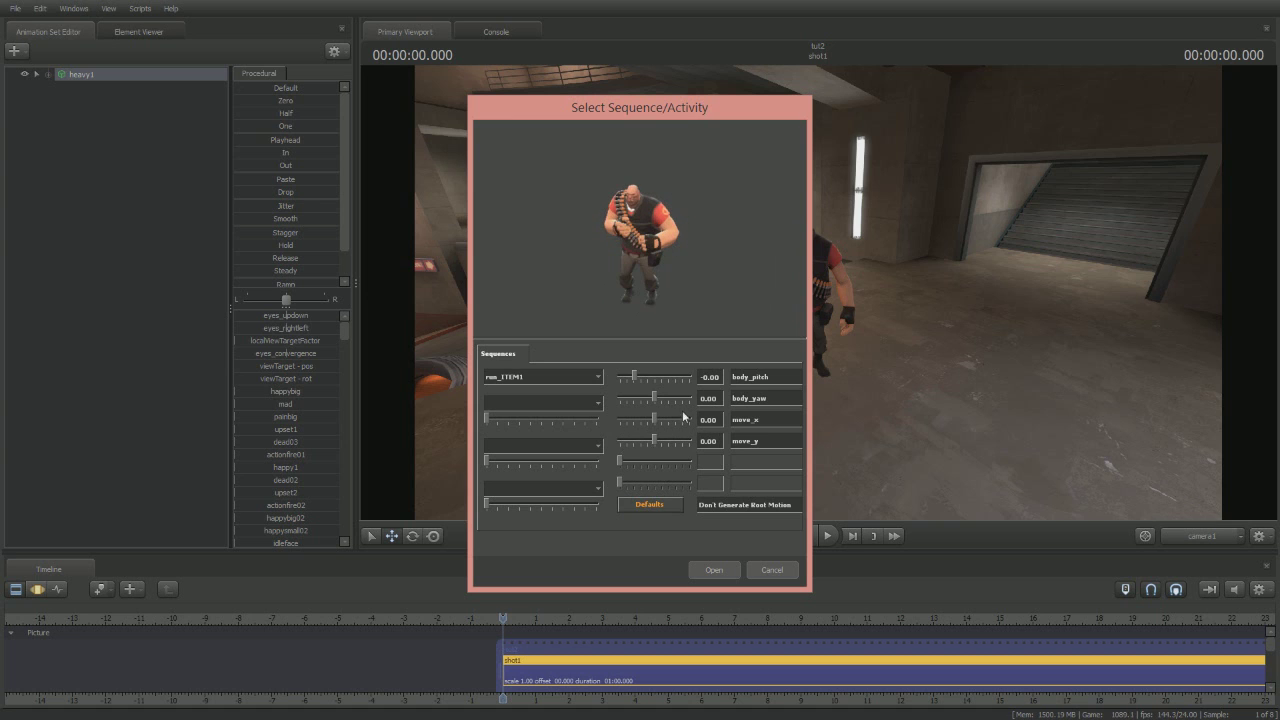
left_click_drag(654, 422, 597, 423)
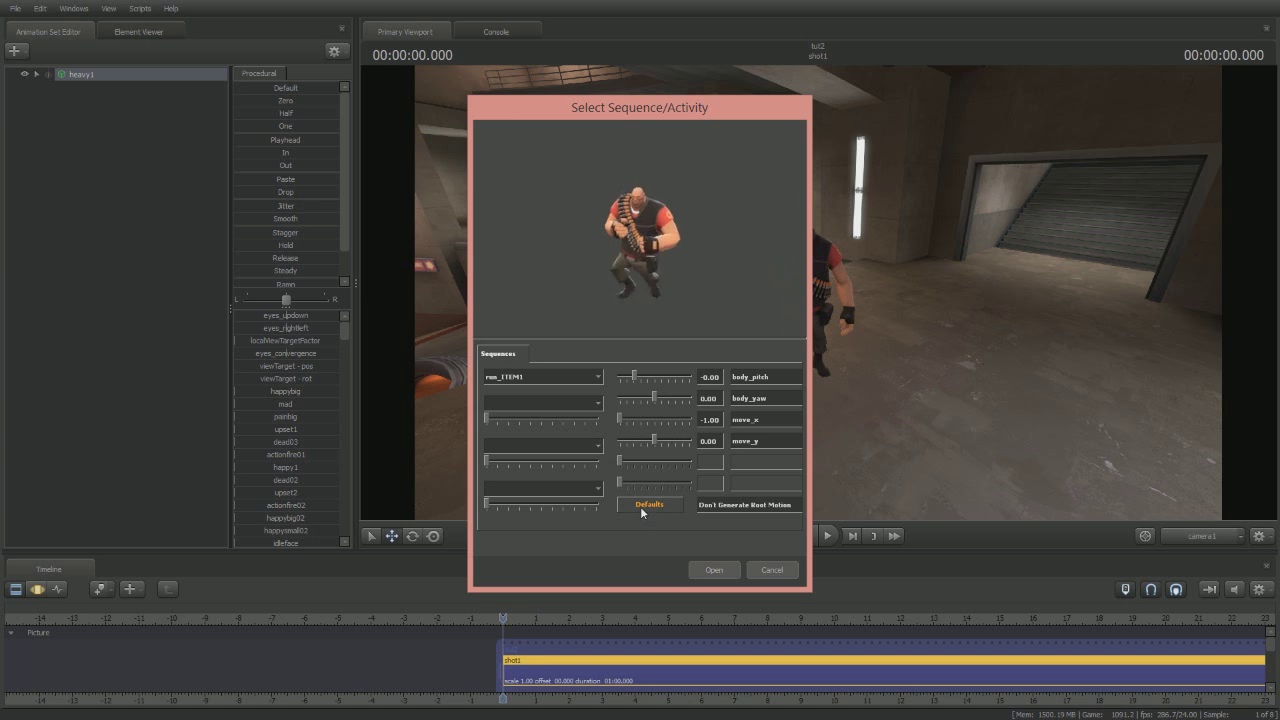
left_click(647, 506)
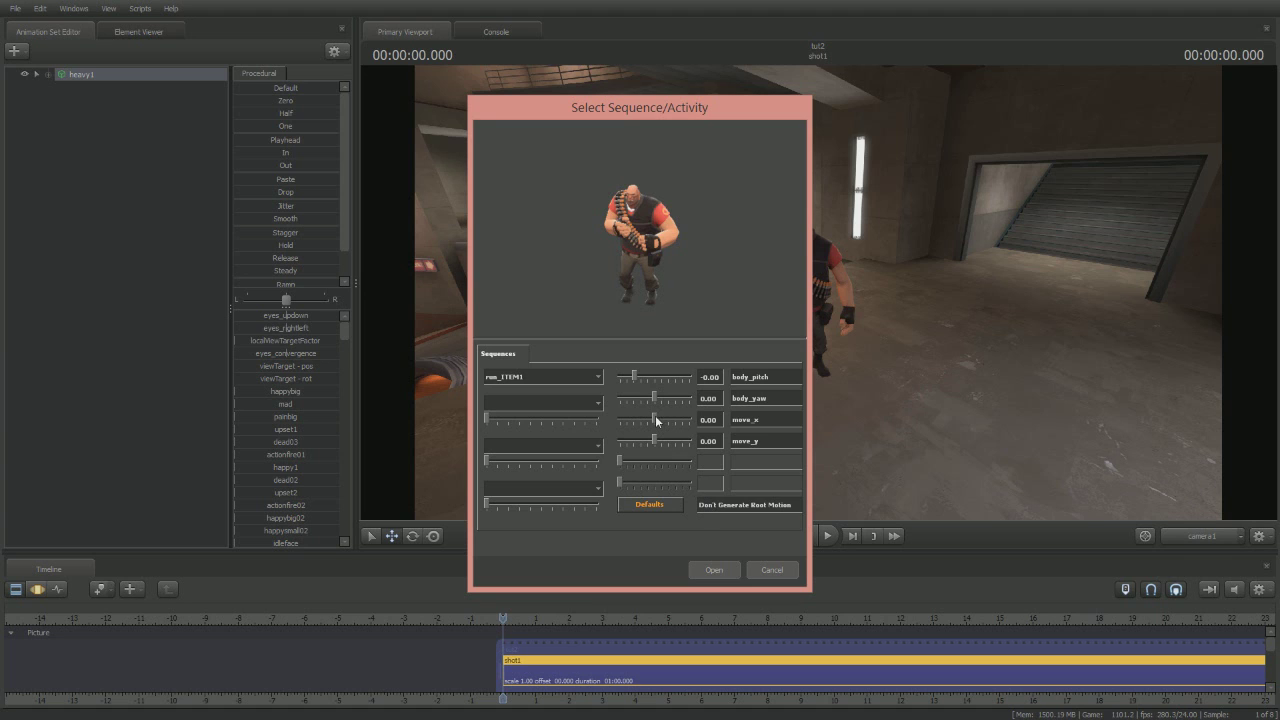
Step: Raise move_x above zero, import the run_ITEM1 sequence onto heavy1 and preview it
left_click_drag(654, 418, 689, 418)
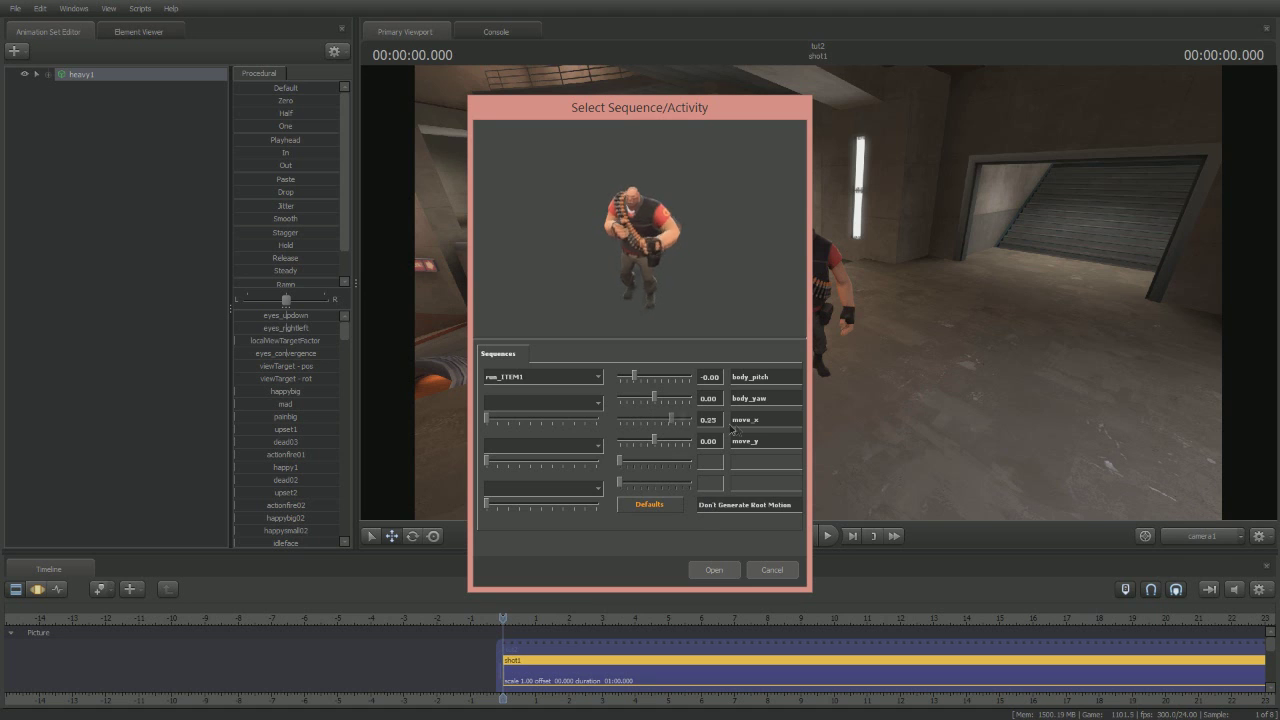
left_click(707, 569)
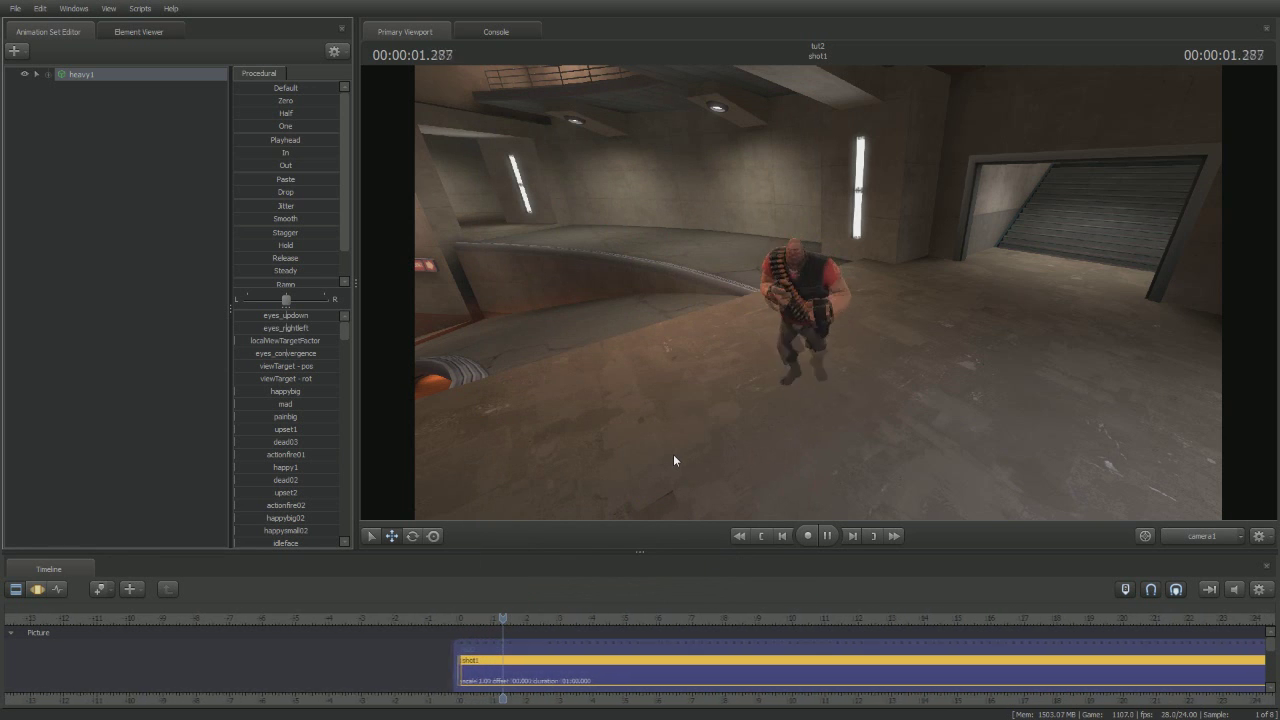
key("space")
Step: Select heavy1's rootTransform in the Body group and preview its motion, returning the playhead to the start
left_click(48, 78)
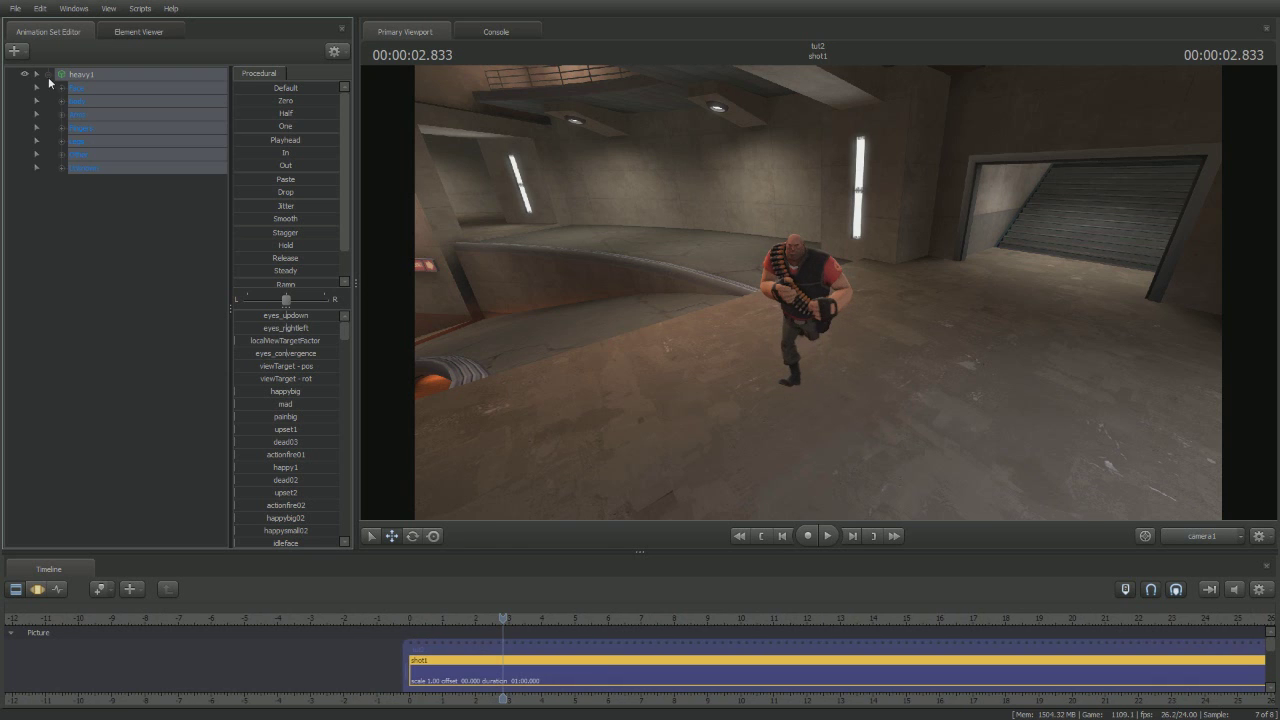
left_click(62, 101)
left_click(105, 114)
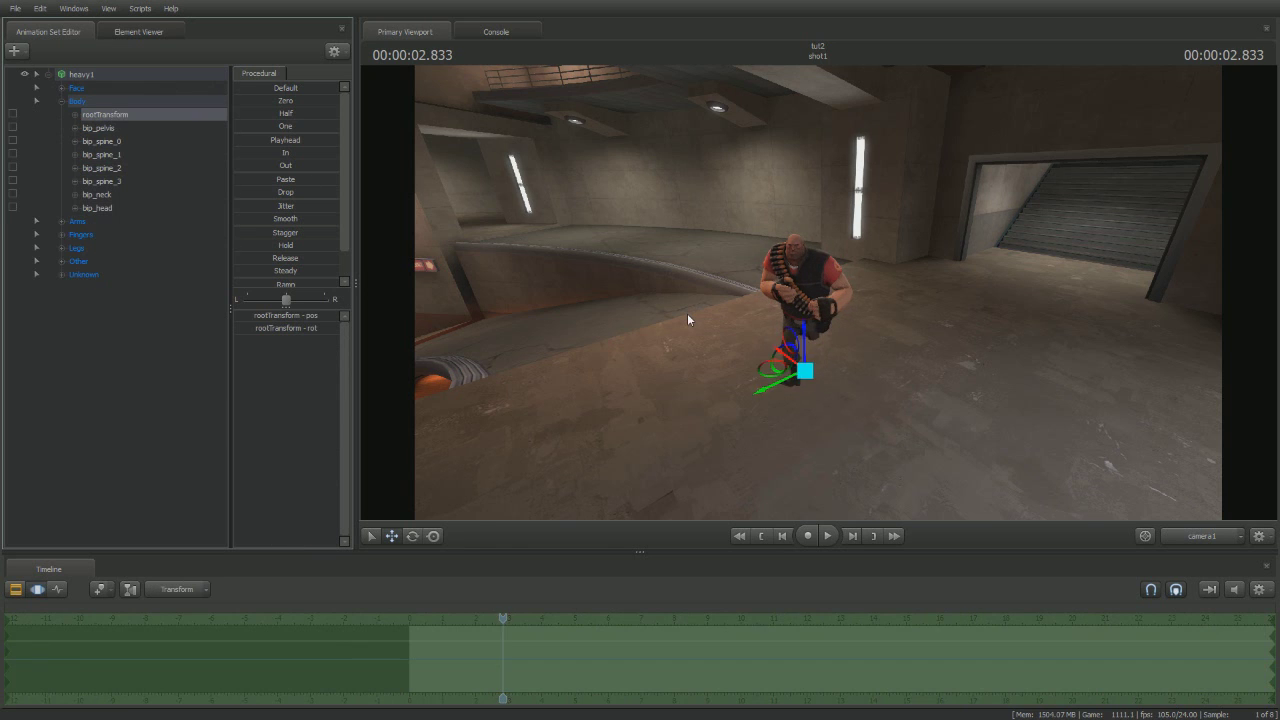
key("space")
key("space")
key("Home")
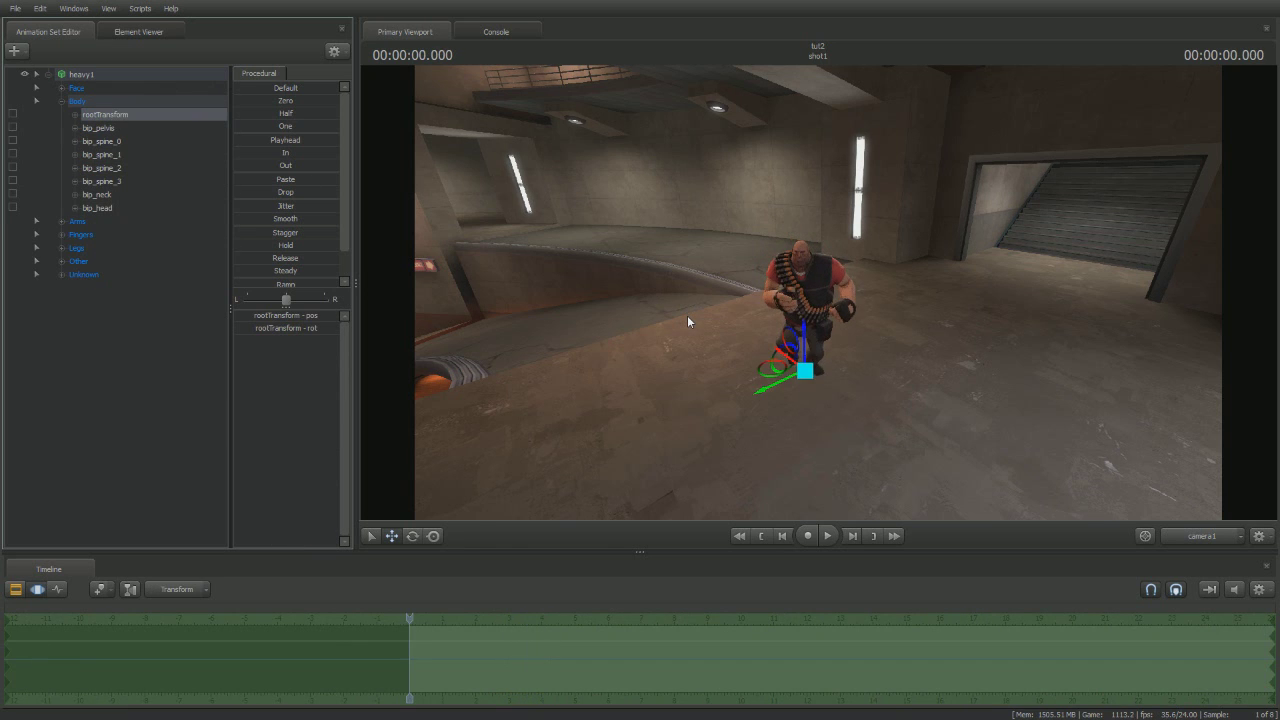
Step: Start another sequence import for heavy1 from the Clip Editor with root motion set to Pose Params Drive Root
key("F2")
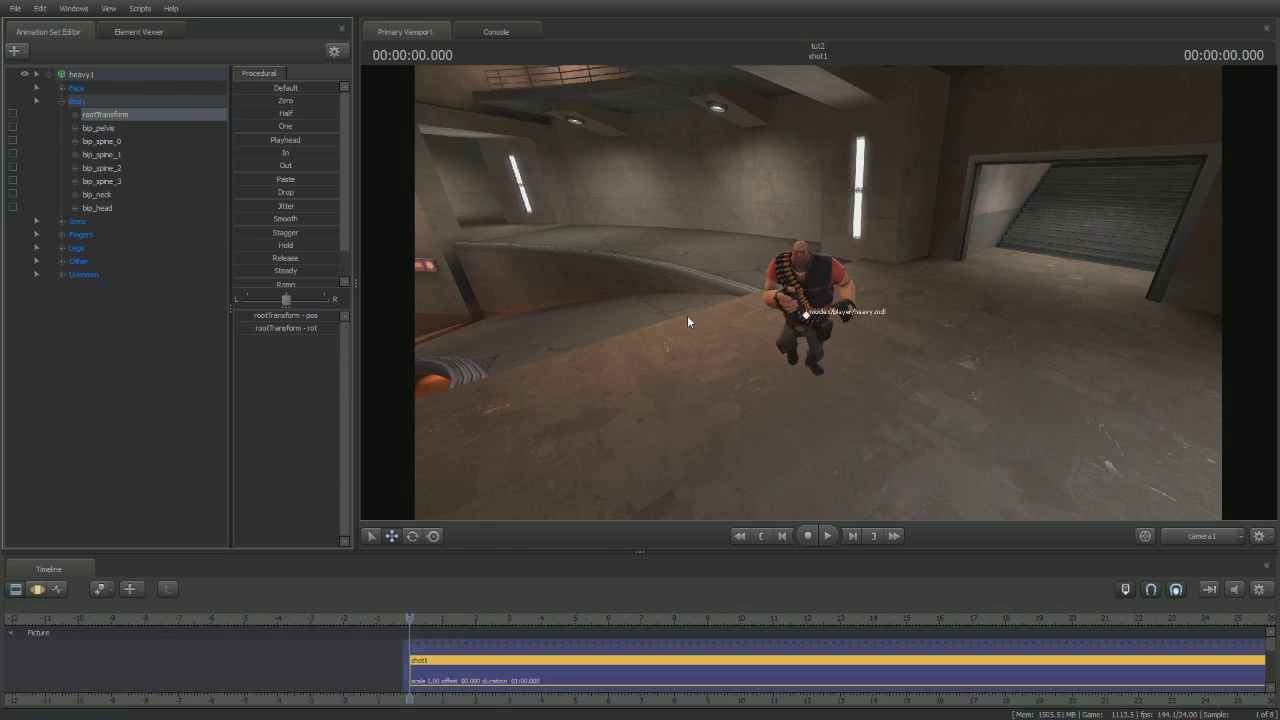
left_click(46, 77)
right_click(106, 74)
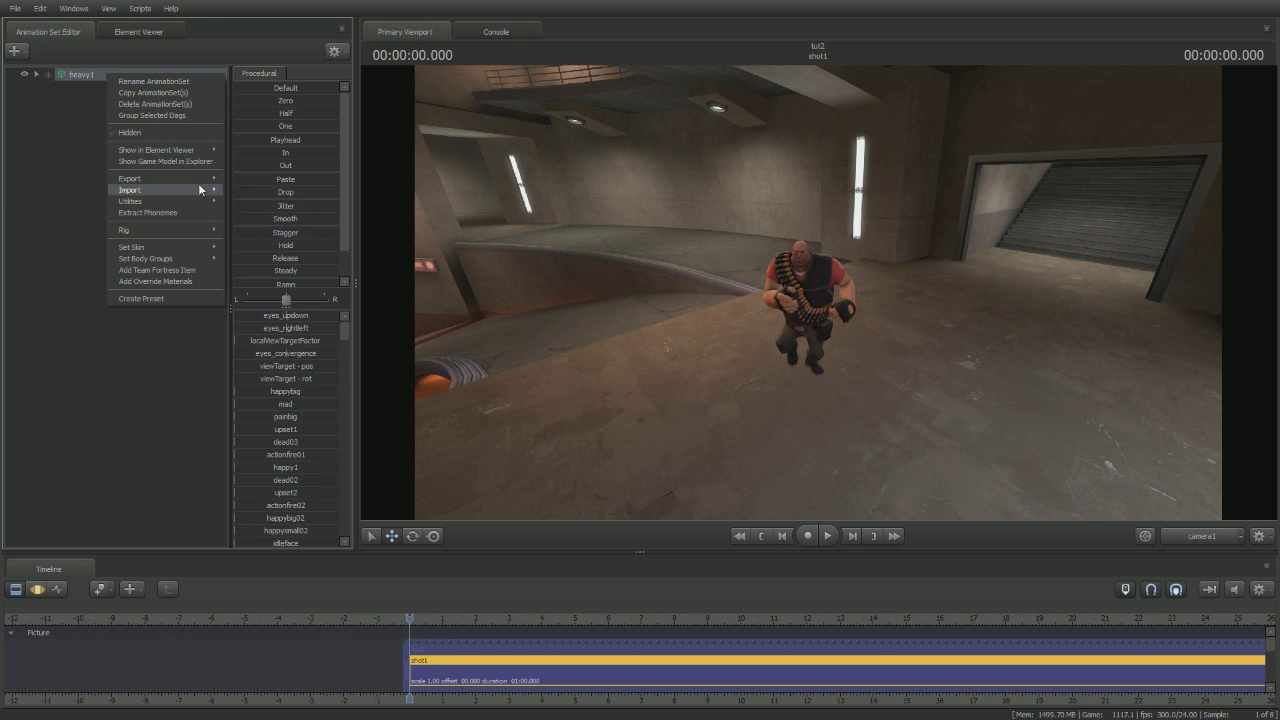
mouse_move(200, 190)
left_click(251, 205)
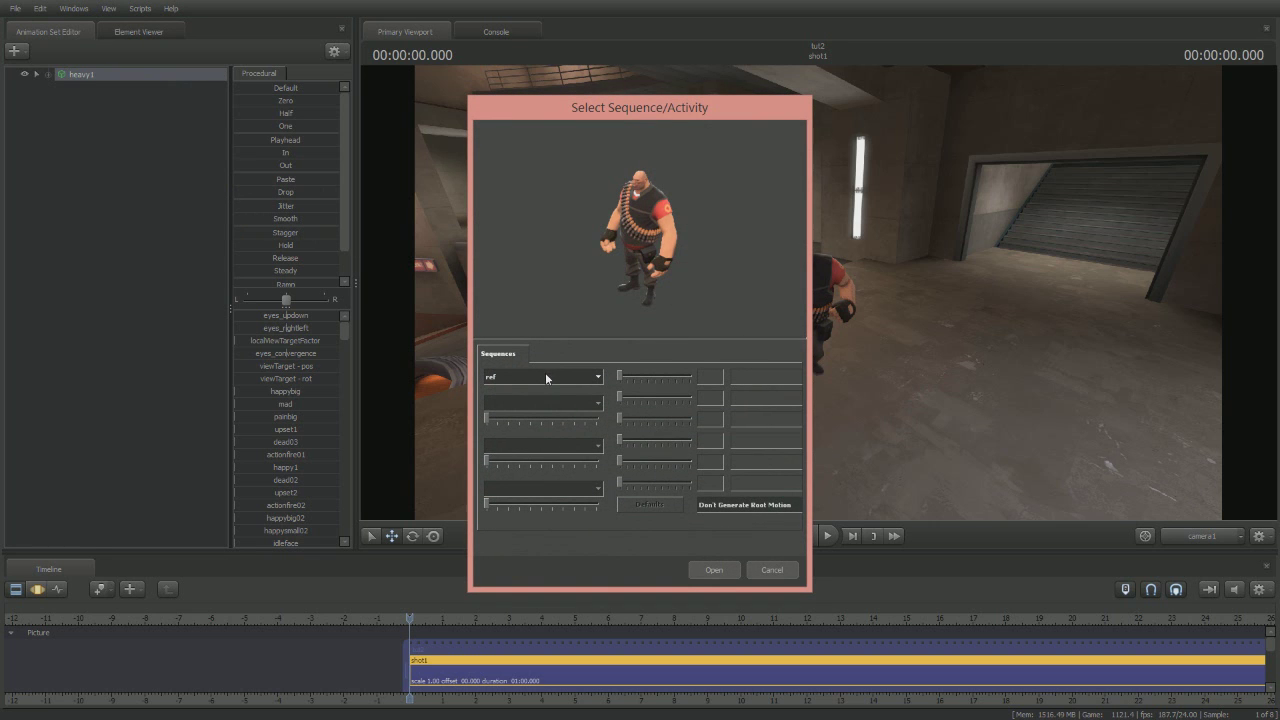
left_click(733, 506)
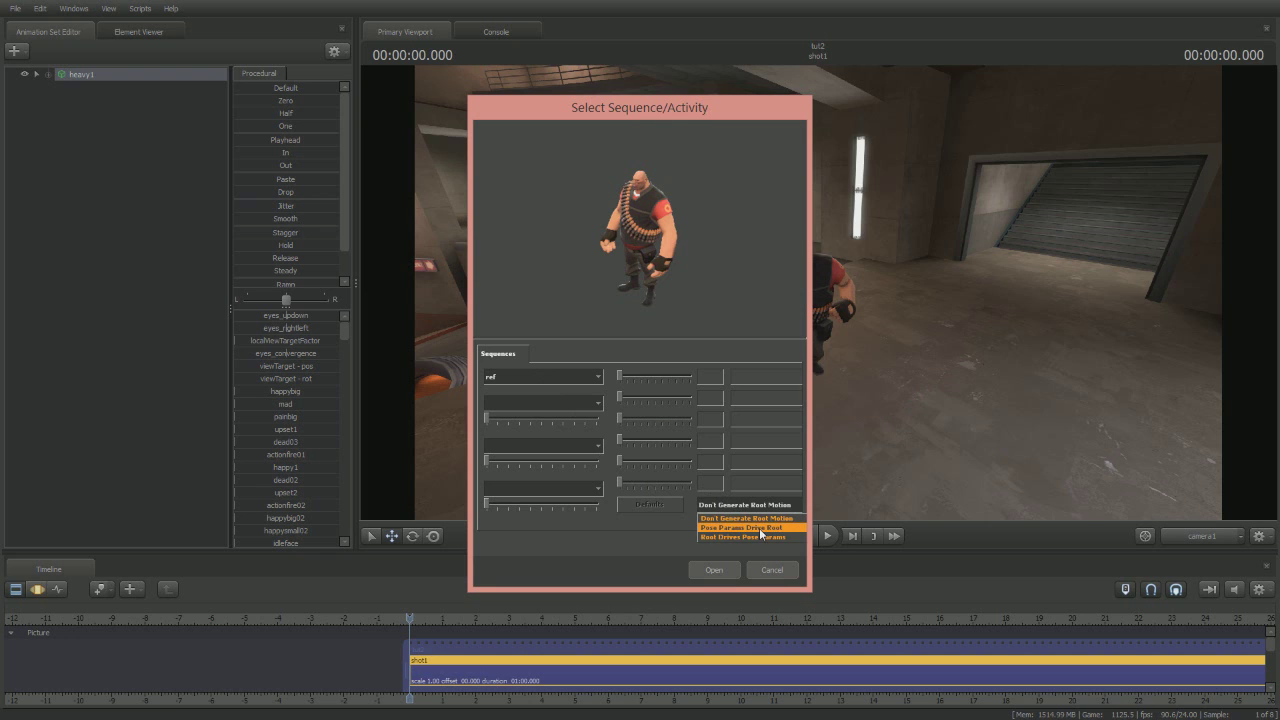
left_click(760, 528)
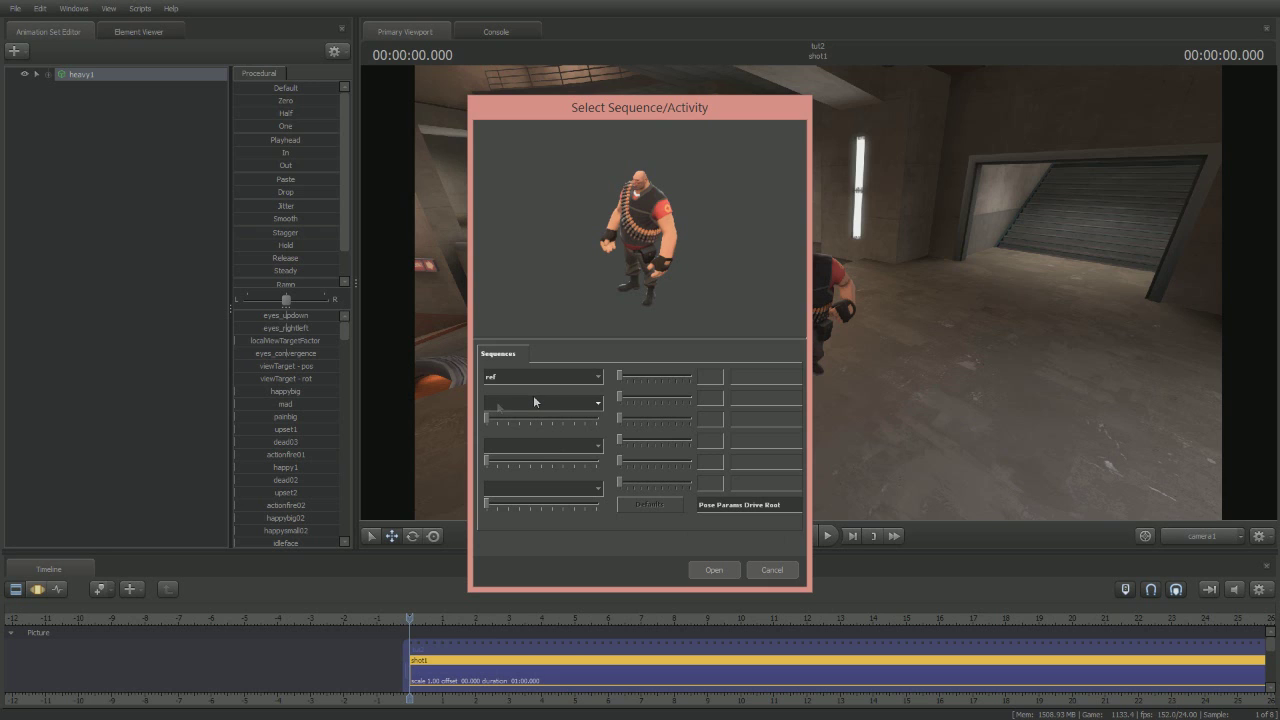
Step: Import run_ITEM1 with move_x 1.00, move_y about 0.23, body_yaw about 10.37 and body_pitch about 22.93
left_click(557, 379)
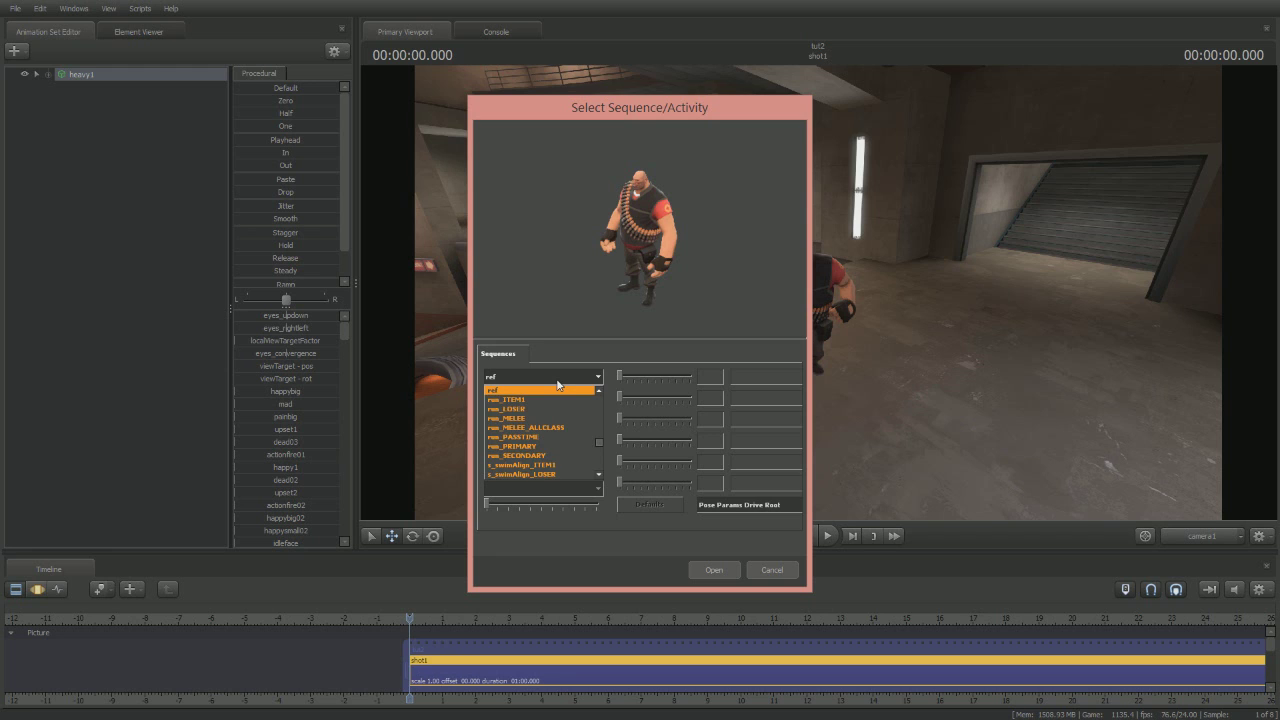
left_click(548, 399)
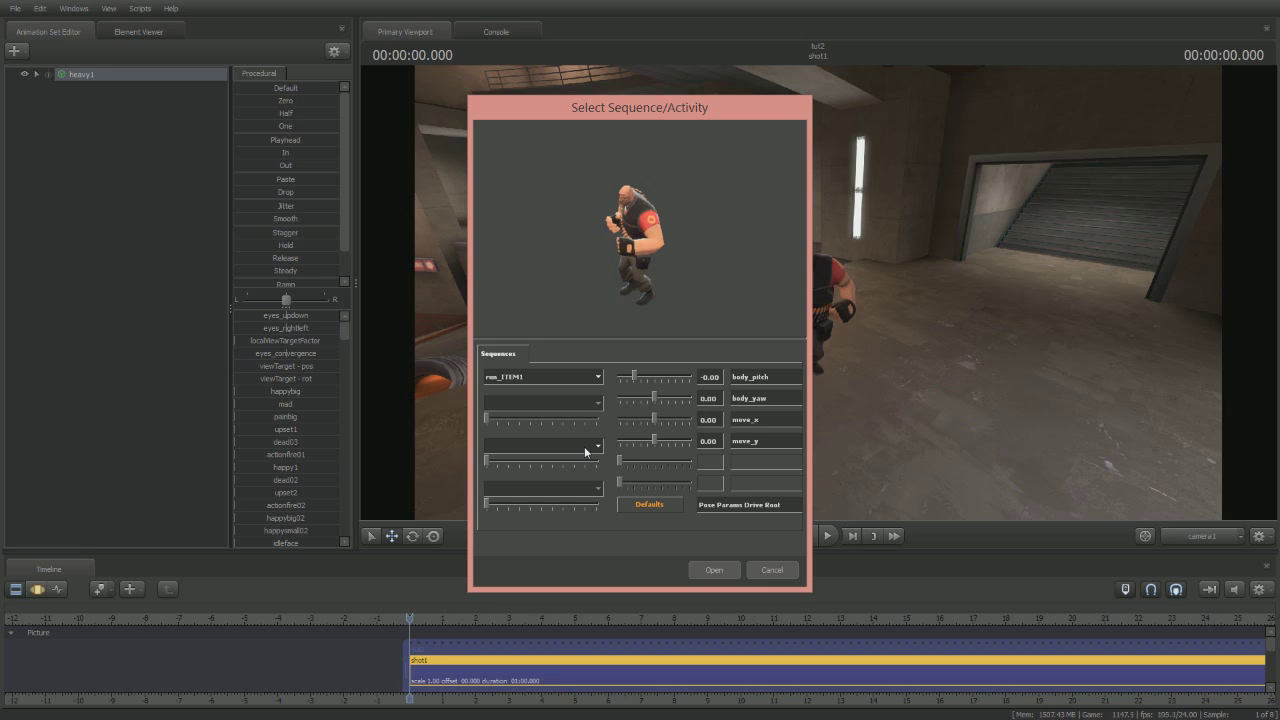
left_click(656, 418)
left_click_drag(652, 441, 673, 444)
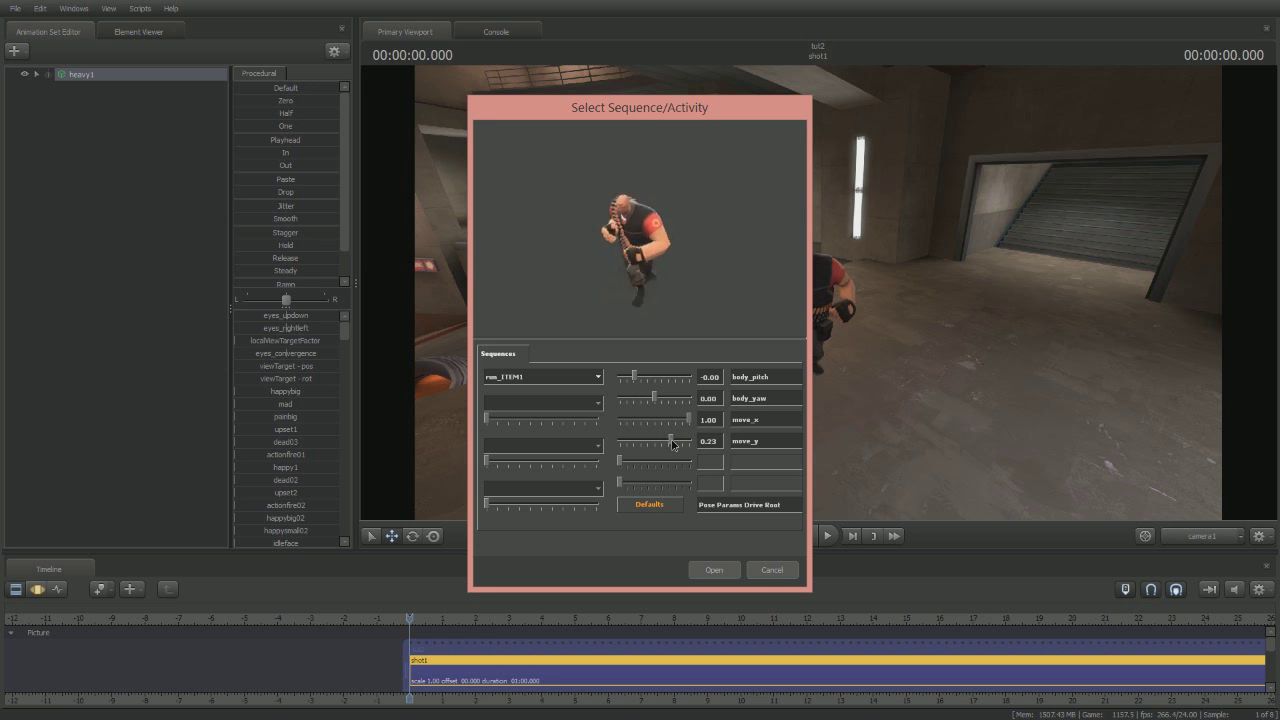
mouse_move(654, 397)
left_mouse_down()
mouse_move(684, 400)
mouse_move(664, 399)
mouse_move(663, 376)
mouse_move(619, 390)
mouse_move(658, 385)
left_mouse_up()
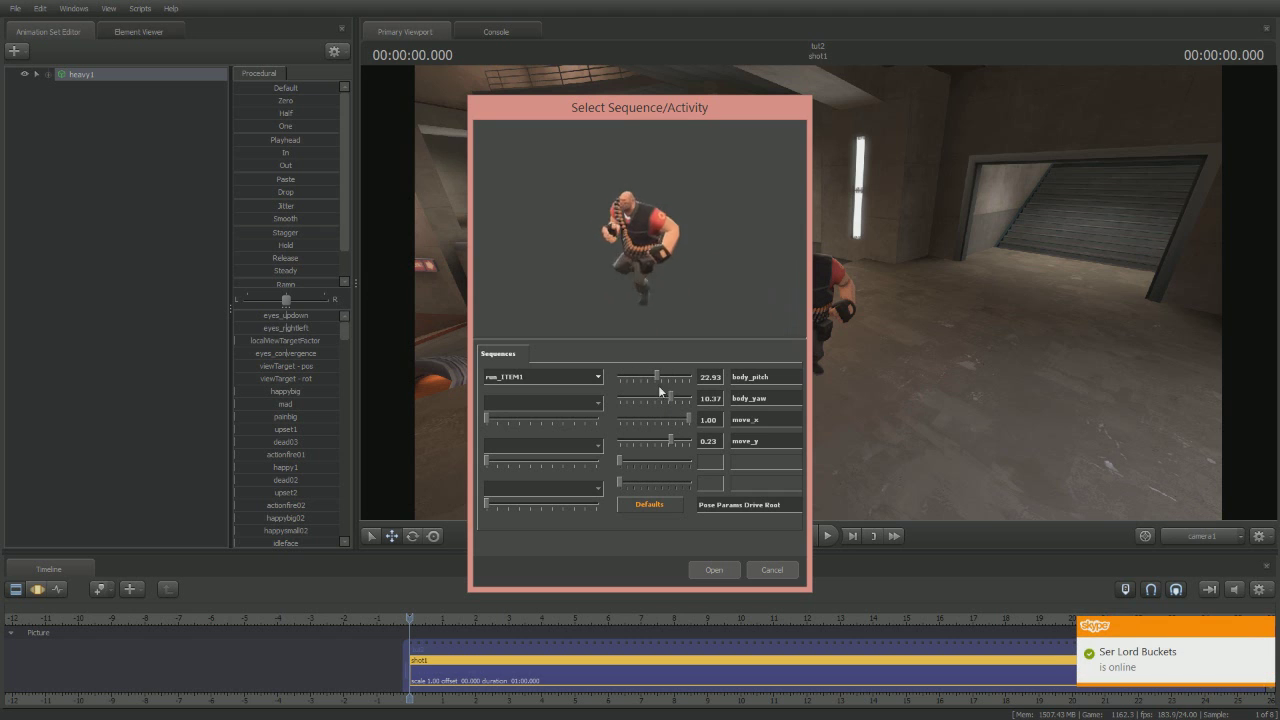
left_click(712, 570)
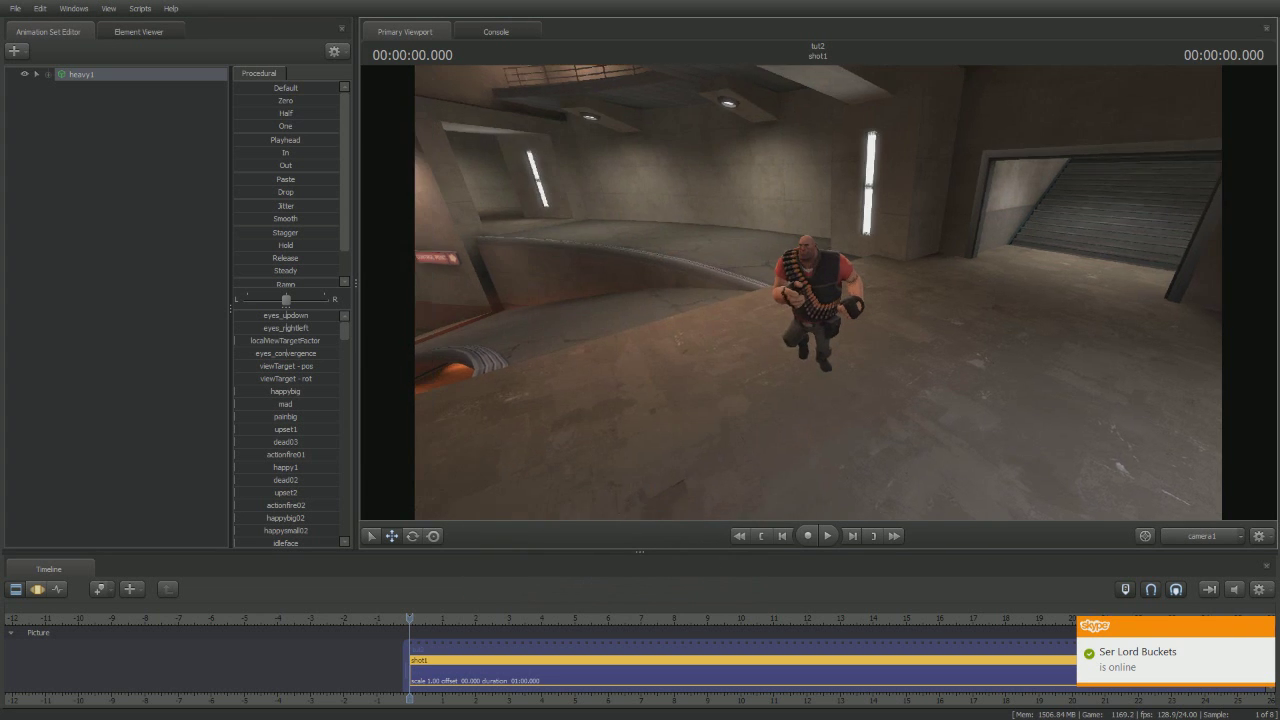
Step: Examine heavy1's travel path in the Motion Editor and play the run, returning the playhead to the start
left_click_drag(818, 291, 700, 370)
key("F3")
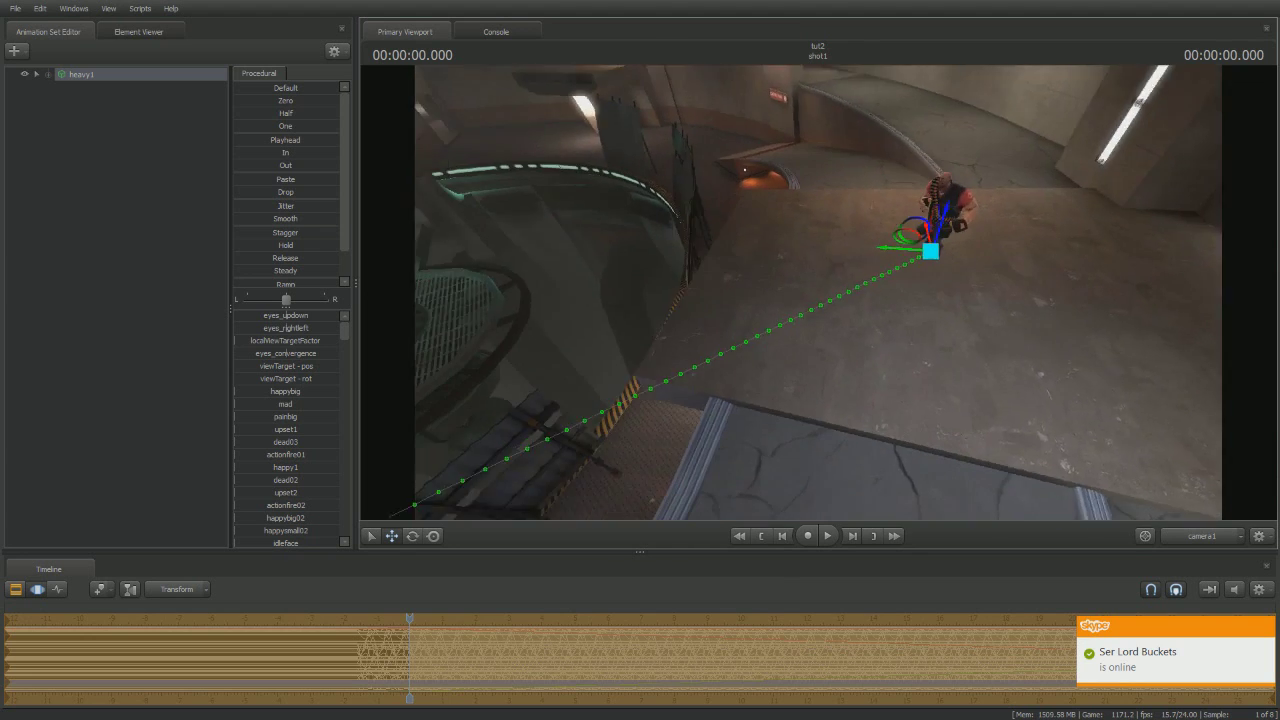
key("space")
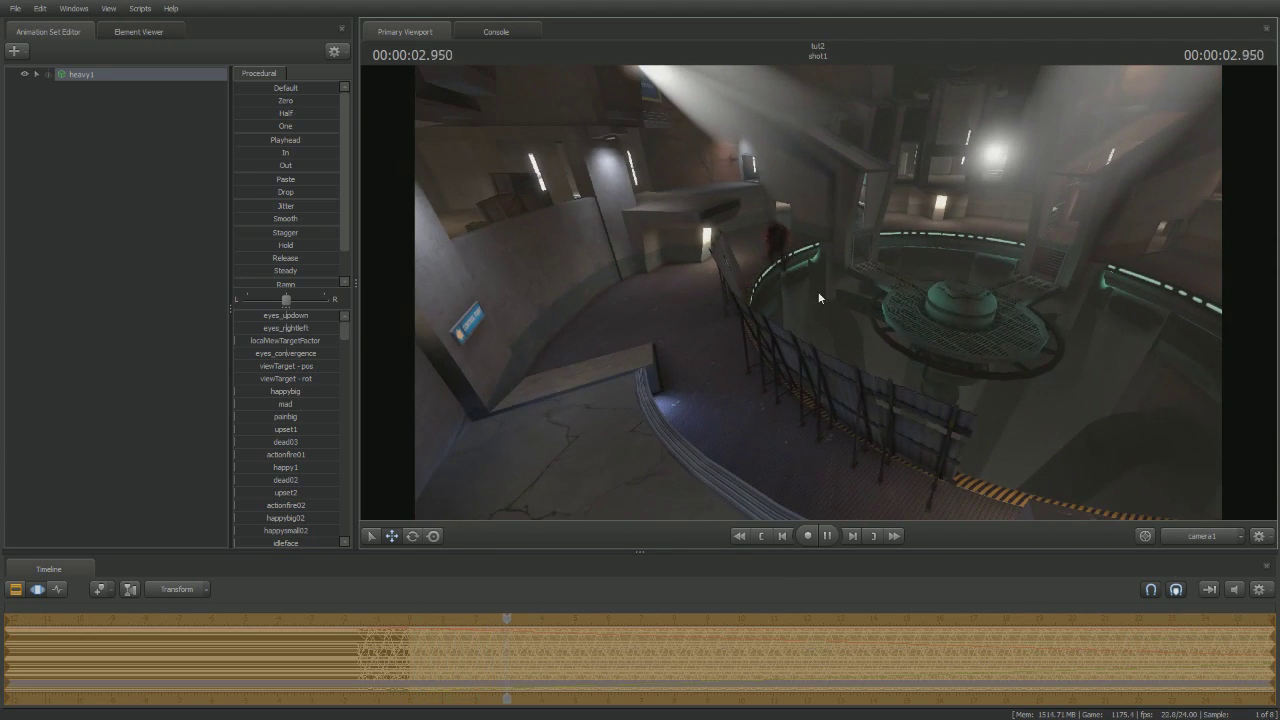
key("space")
key("Home")
Step: Rotate heavy1's root so its travel path swings across the concrete walkway toward the doorway side, and play the run
left_click_drag(827, 308, 540, 310)
key("e")
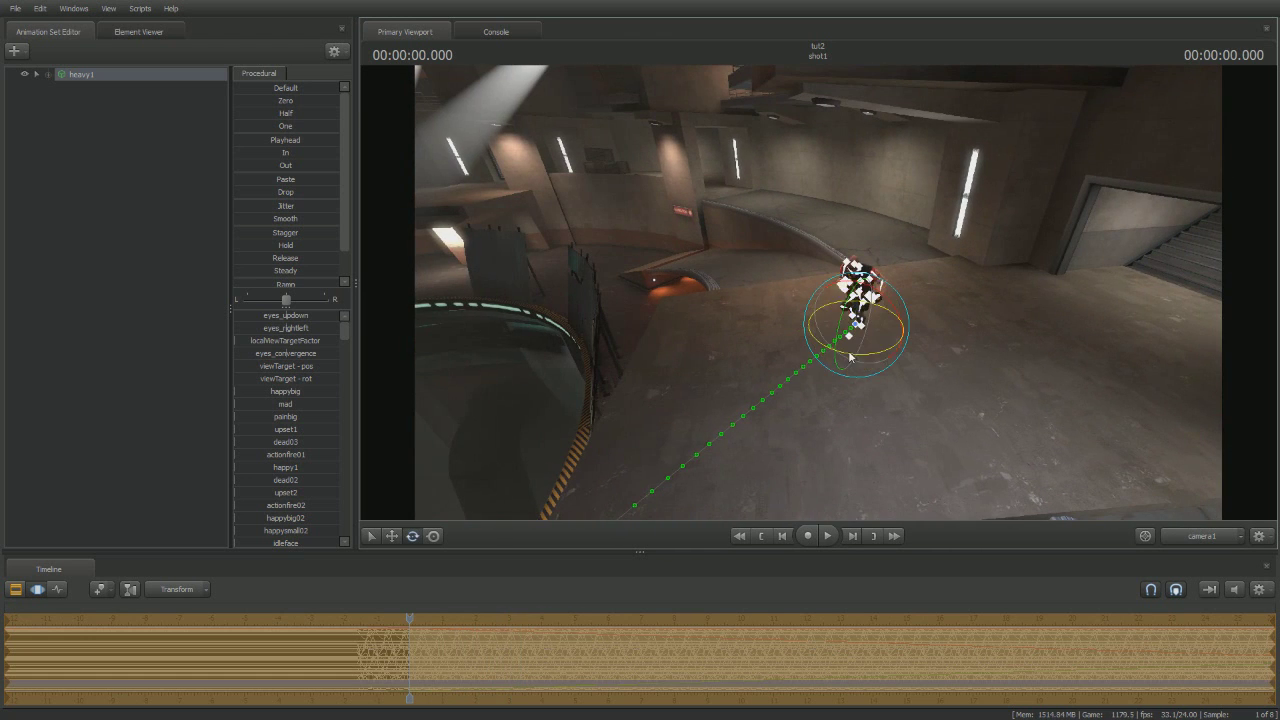
left_click_drag(850, 356, 906, 342)
key("w")
key("space")
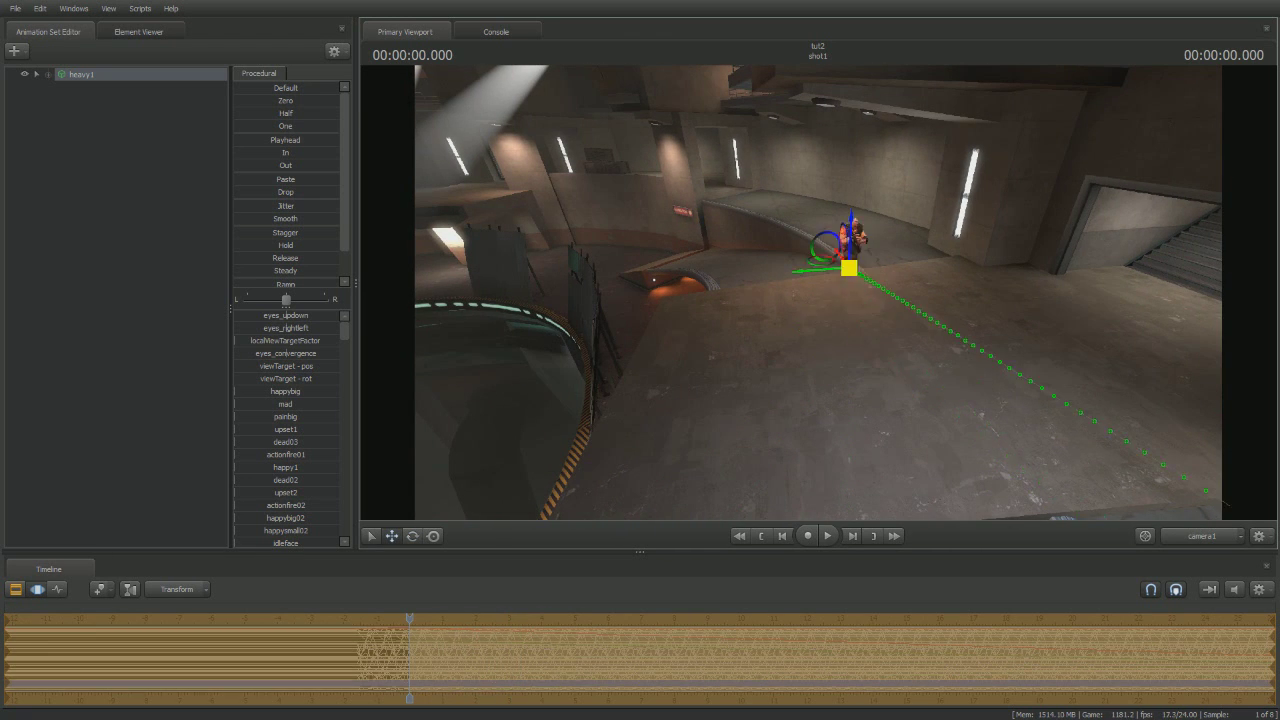
left_click_drag(862, 407, 842, 297)
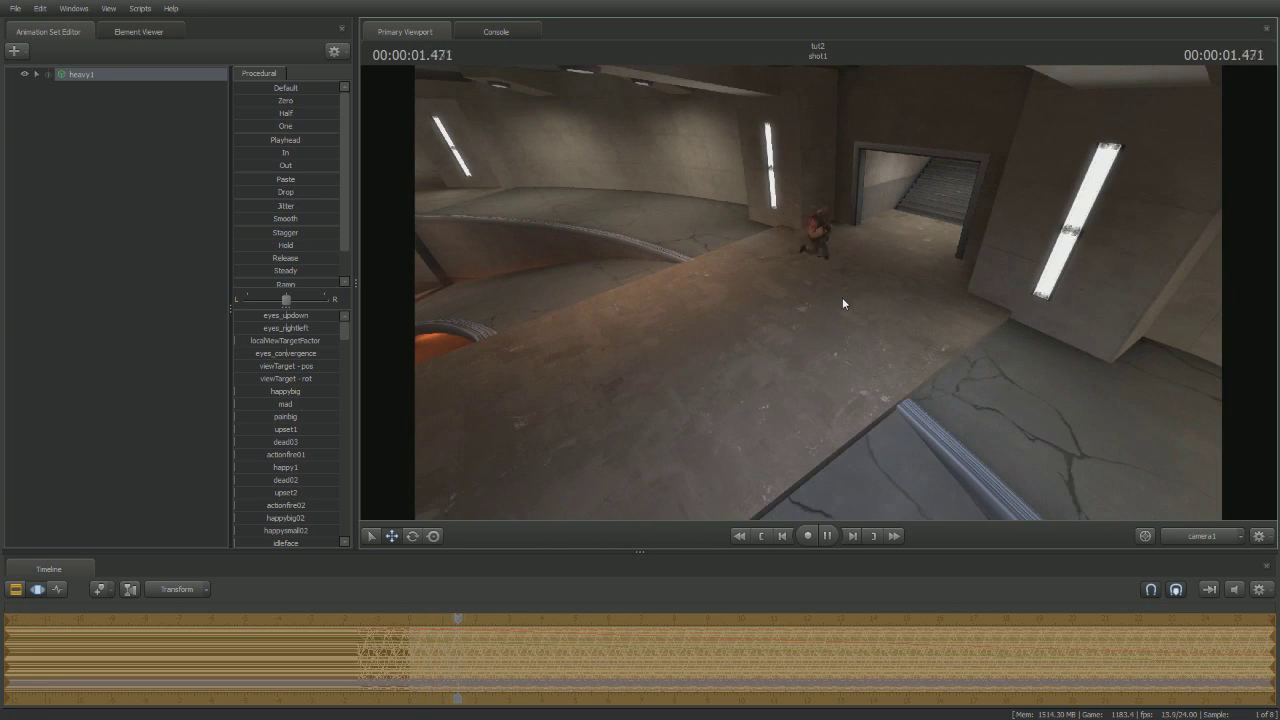
key("space")
Step: Examine the root motion options in heavy1's sequence import, including Root Drives Pose Params, and close it without importing
key("F2")
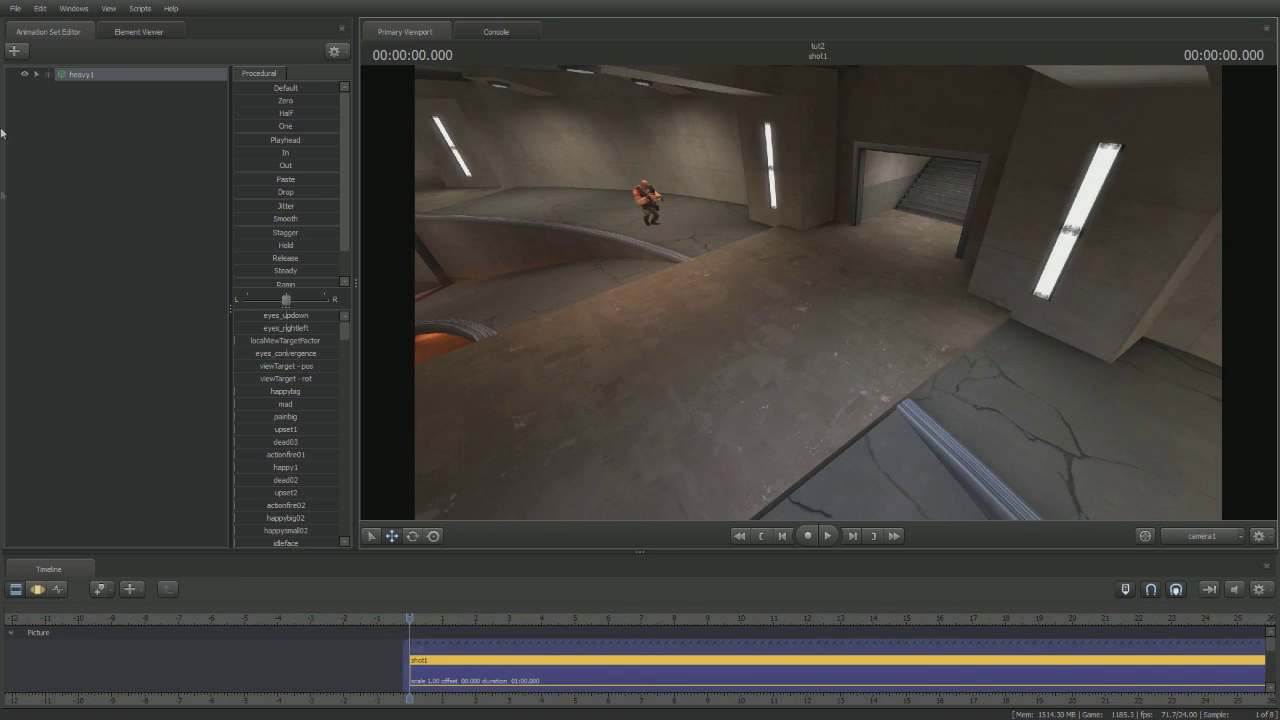
right_click(101, 79)
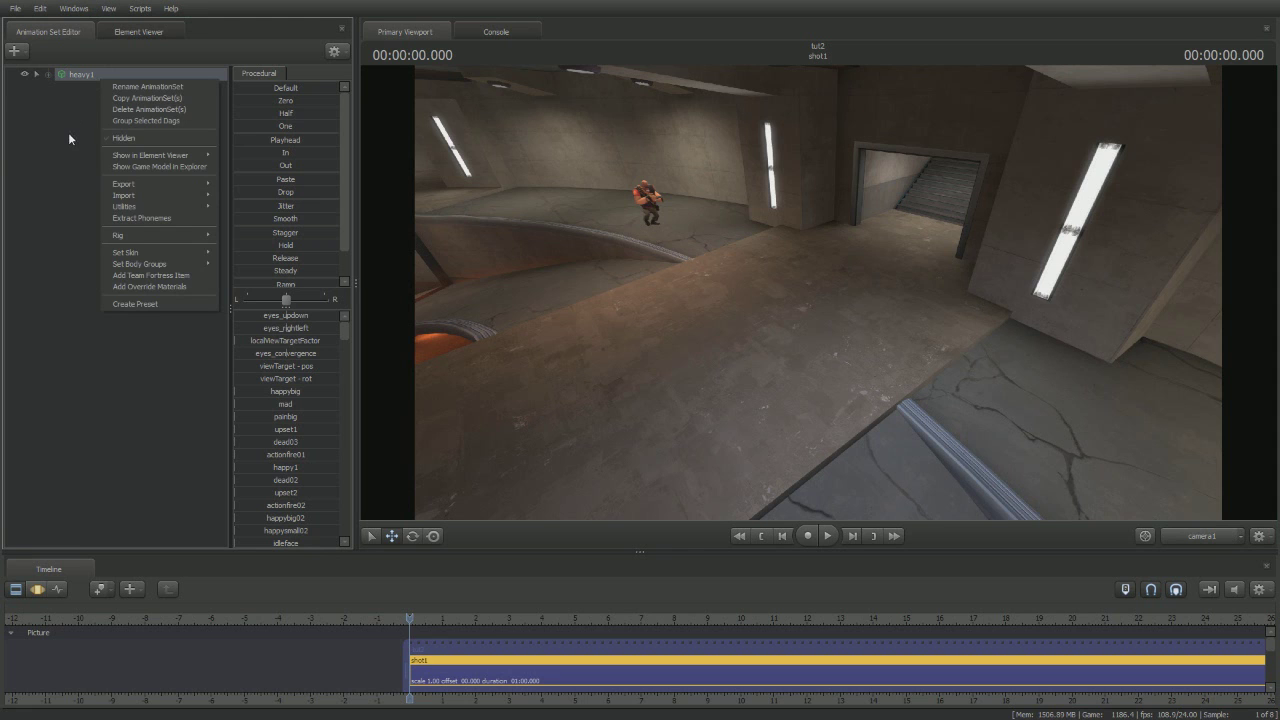
left_click(68, 132)
left_click(70, 74)
right_click(70, 74)
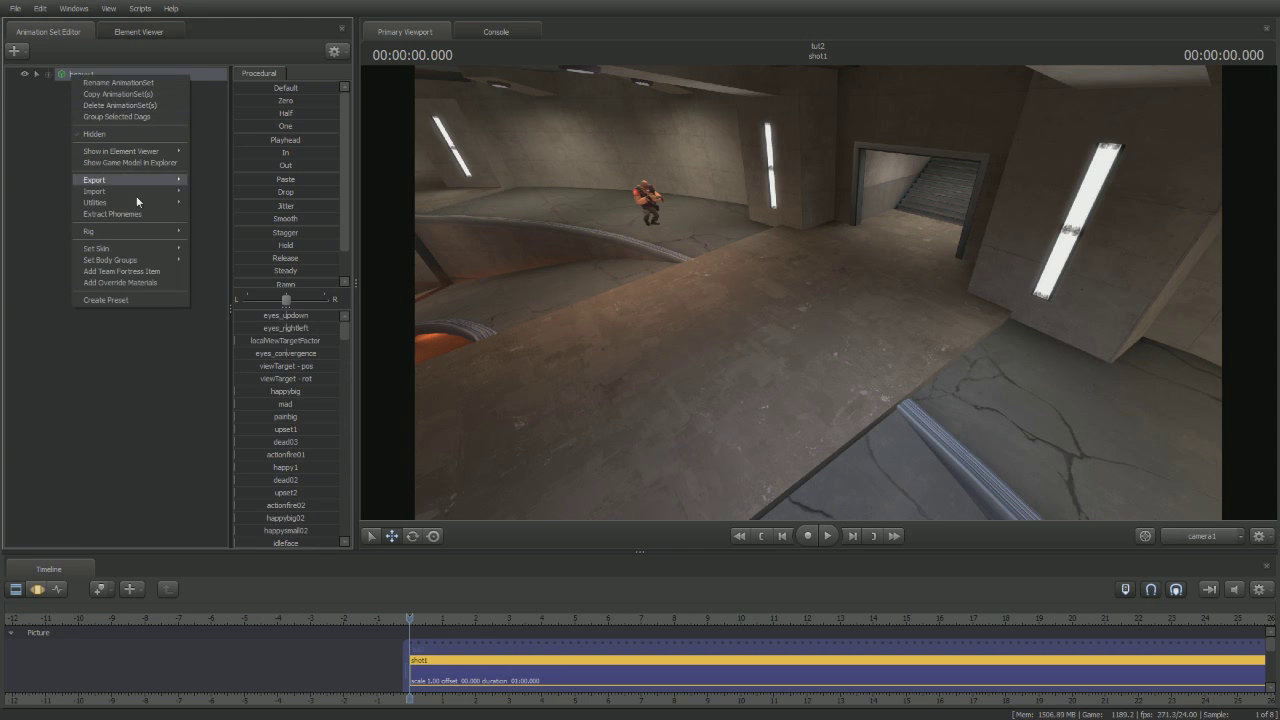
mouse_move(166, 192)
left_click(210, 194)
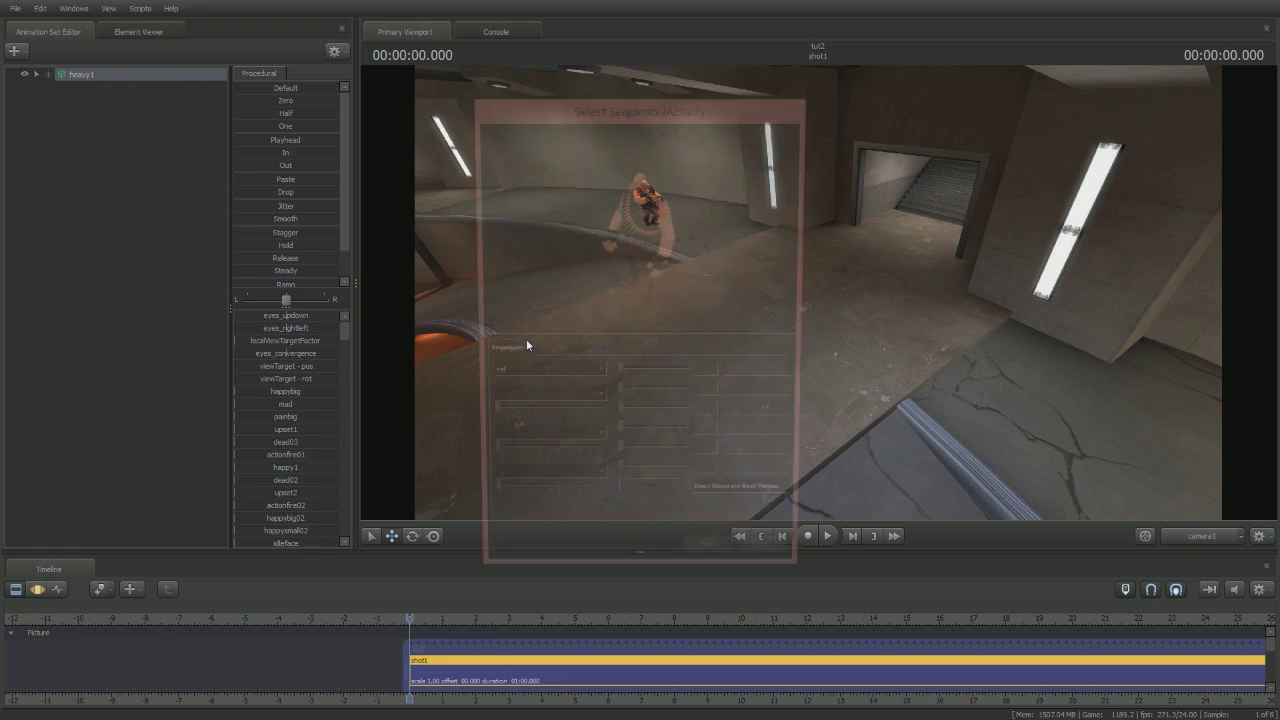
left_click(721, 507)
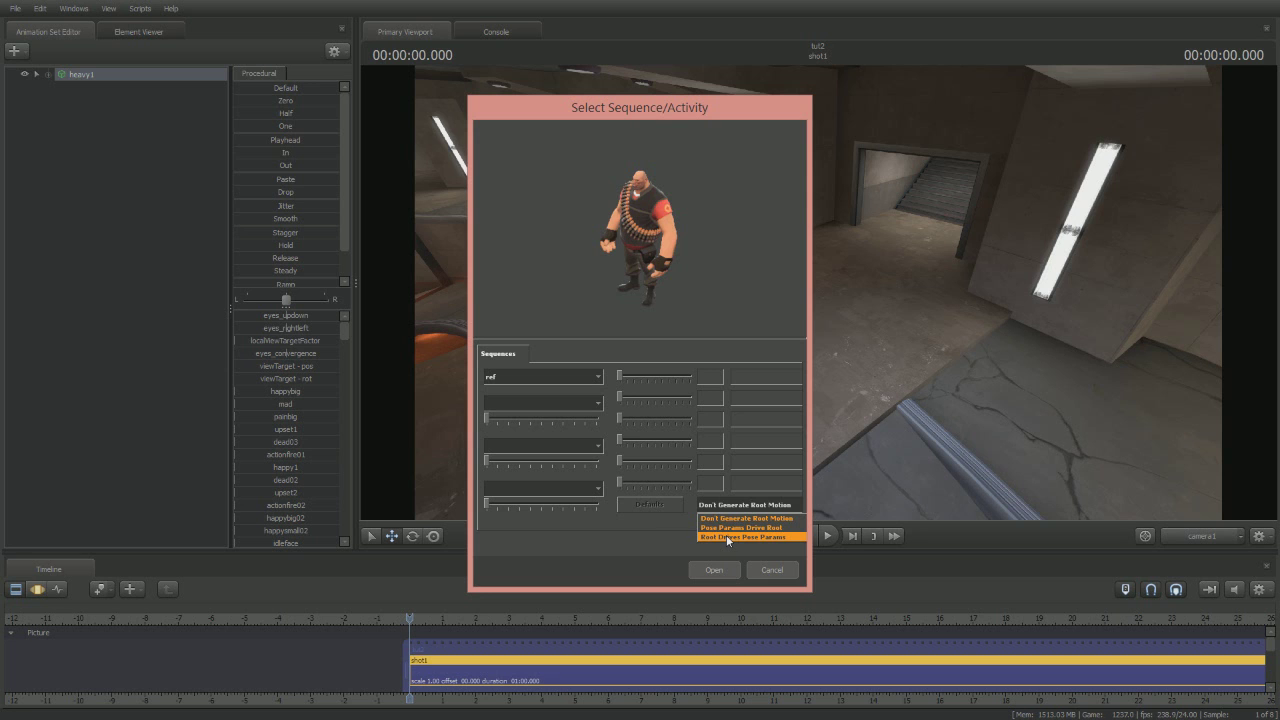
left_click(659, 547)
left_click(772, 570)
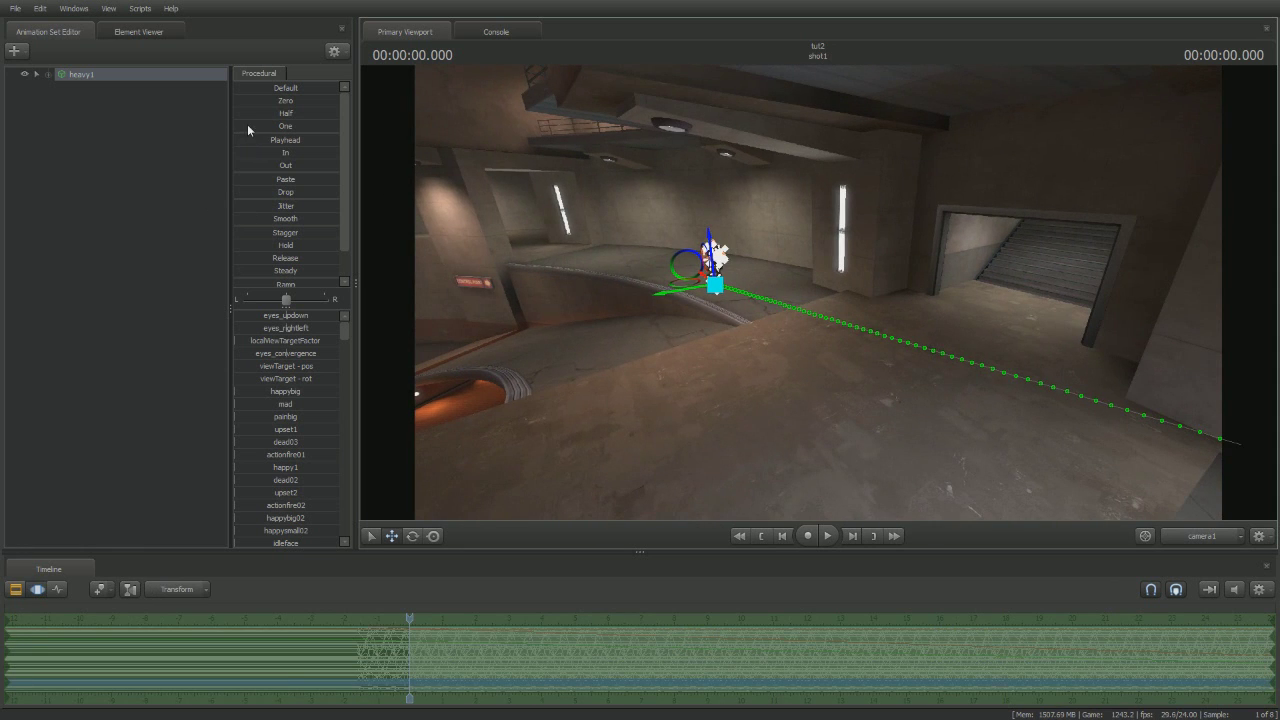
Step: Import the ref sequence onto heavy1 with Don't Generate Root Motion and return to the Motion Editor
right_click(92, 80)
mouse_move(150, 195)
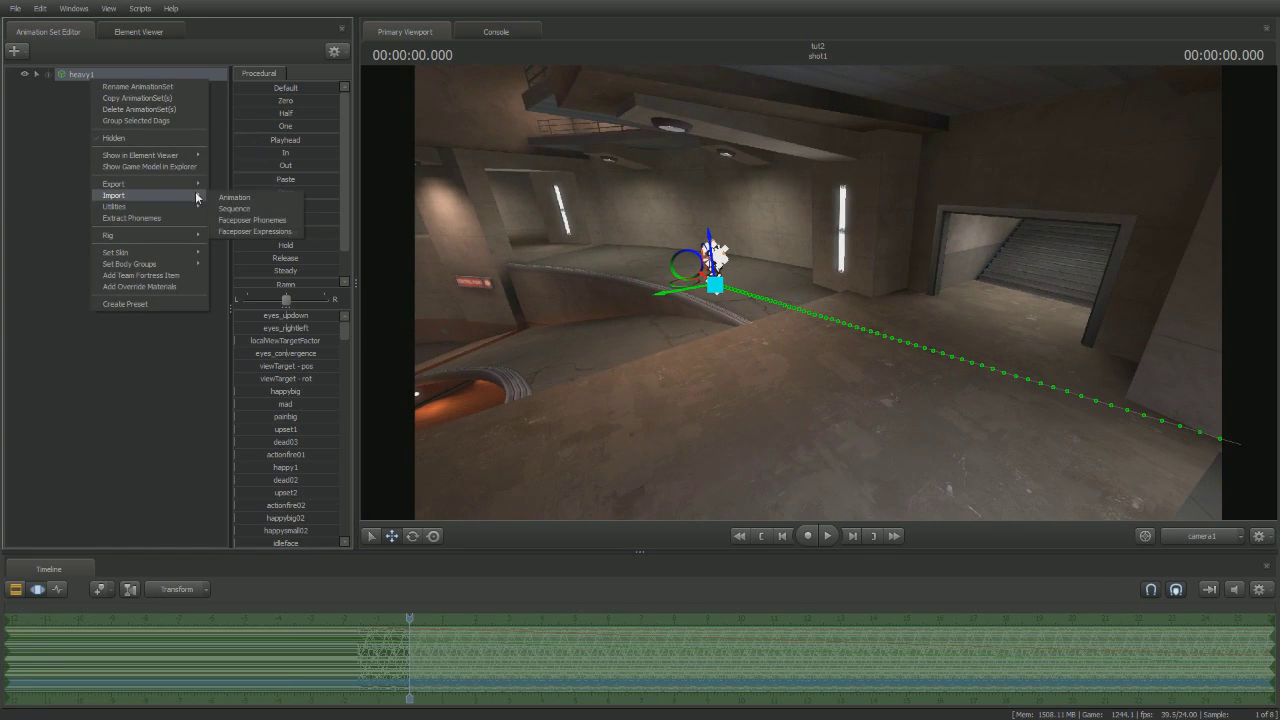
left_click(238, 208)
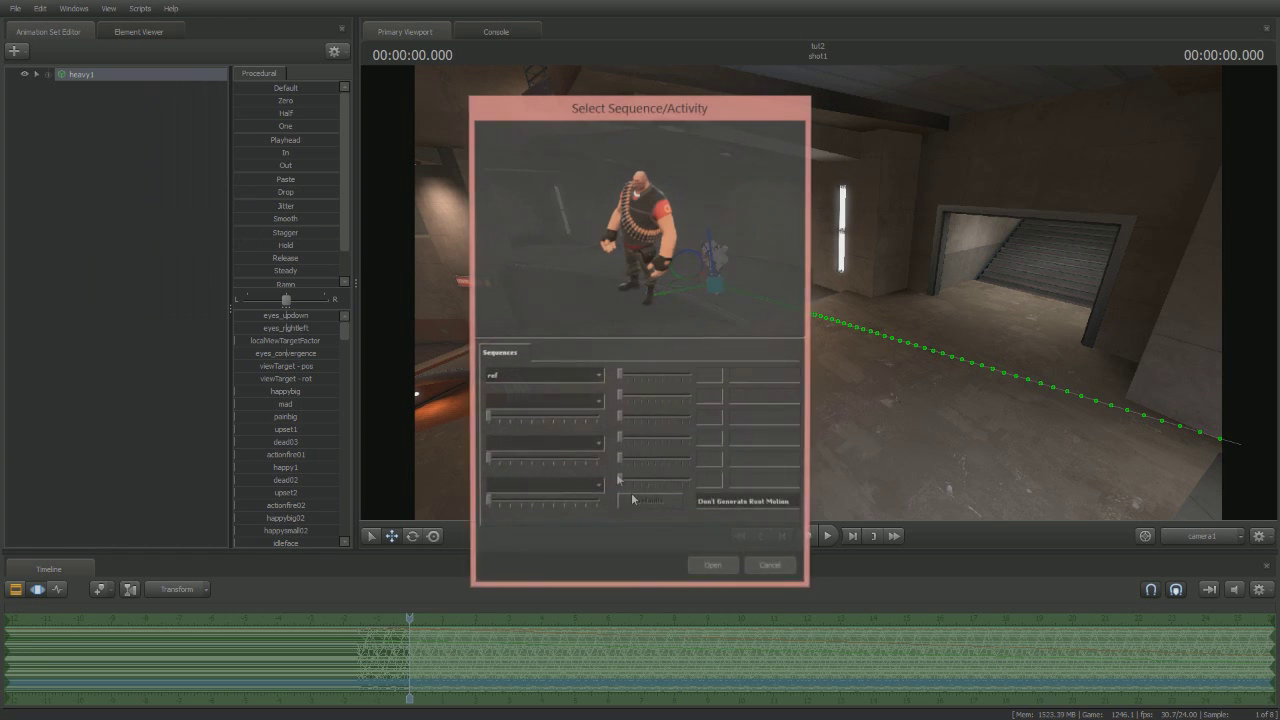
left_click(714, 568)
left_click_drag(652, 401, 572, 356)
key("F2")
key("w")
left_click_drag(818, 291, 818, 330)
key("F3")
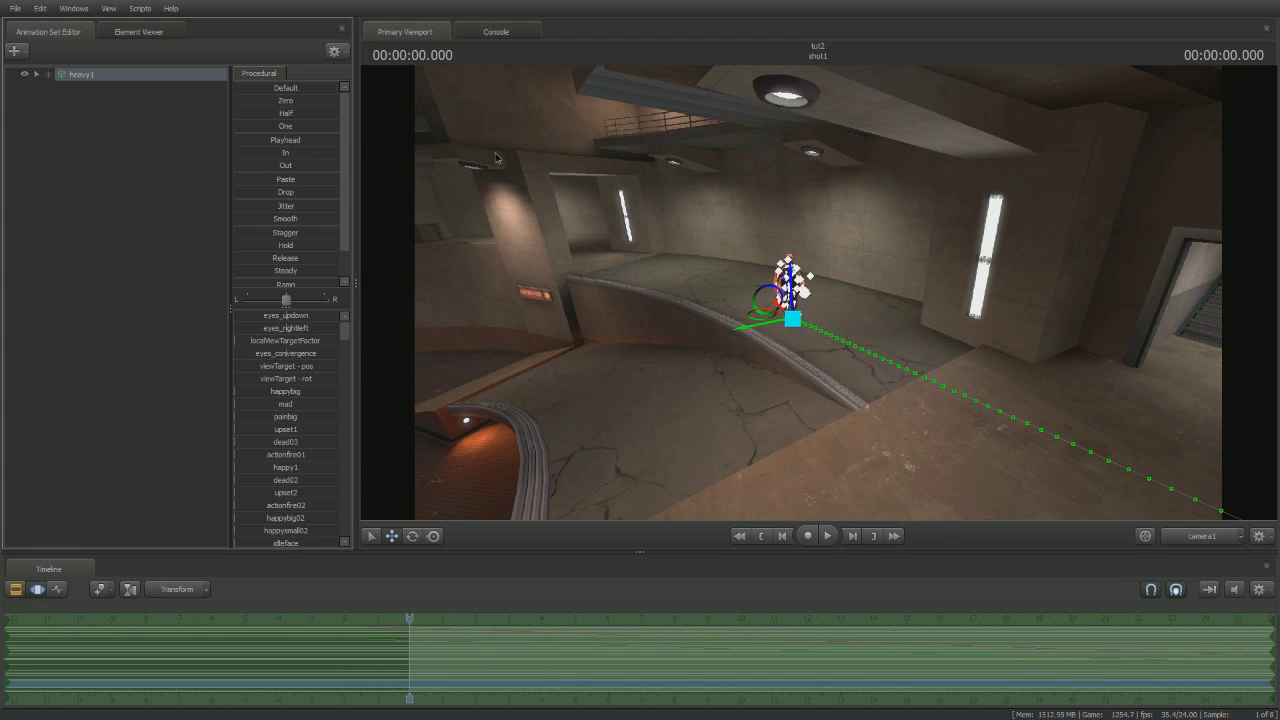
Step: Examine heavy1's reference pose and its bone controls up close in the Motion Editor
key("F1")
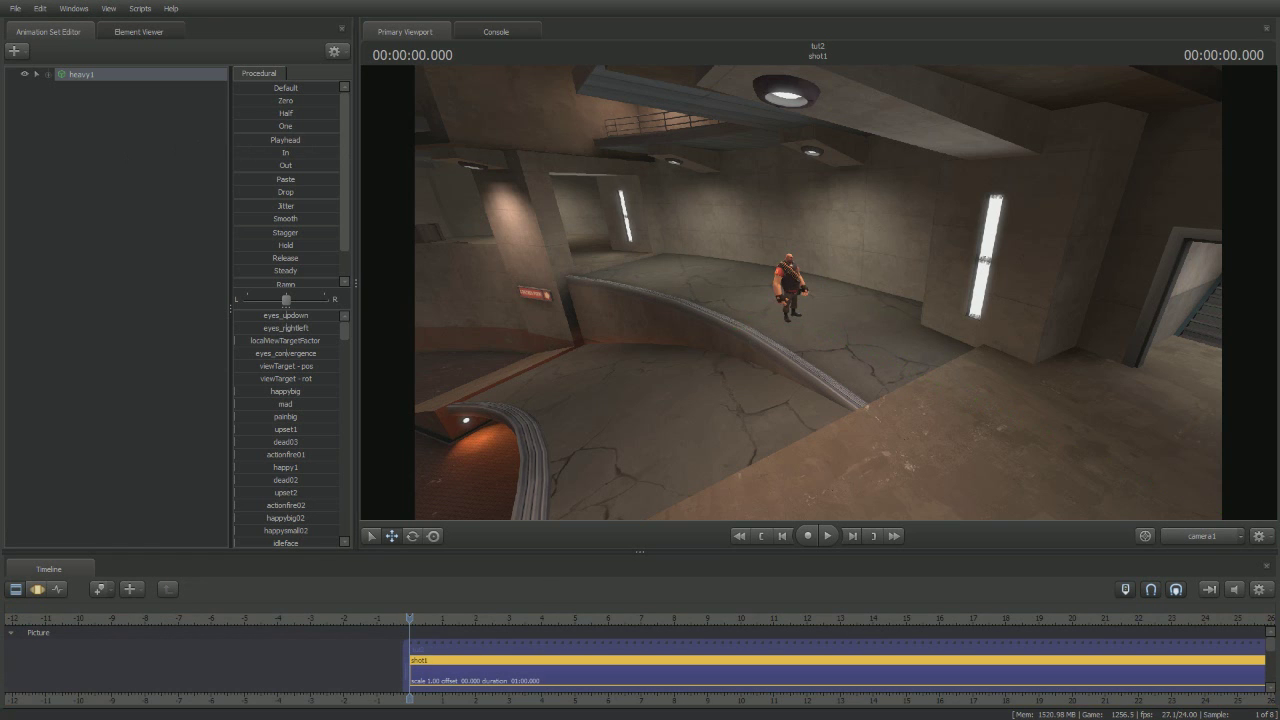
key("w")
left_click_drag(818, 296, 790, 296)
key("F3")
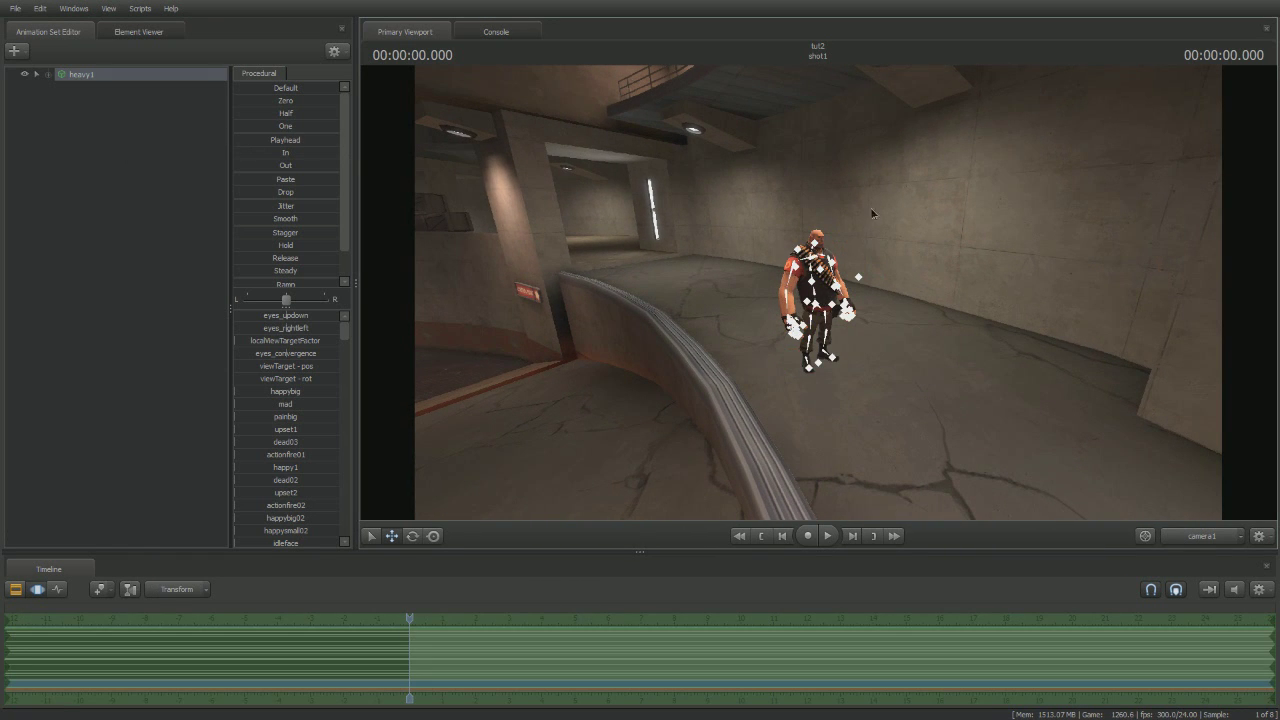
mouse_move(866, 202)
left_mouse_down("ctrl")
mouse_move(929, 311)
mouse_move(766, 231)
mouse_move(768, 280)
left_mouse_up("ctrl")
left_click(777, 349)
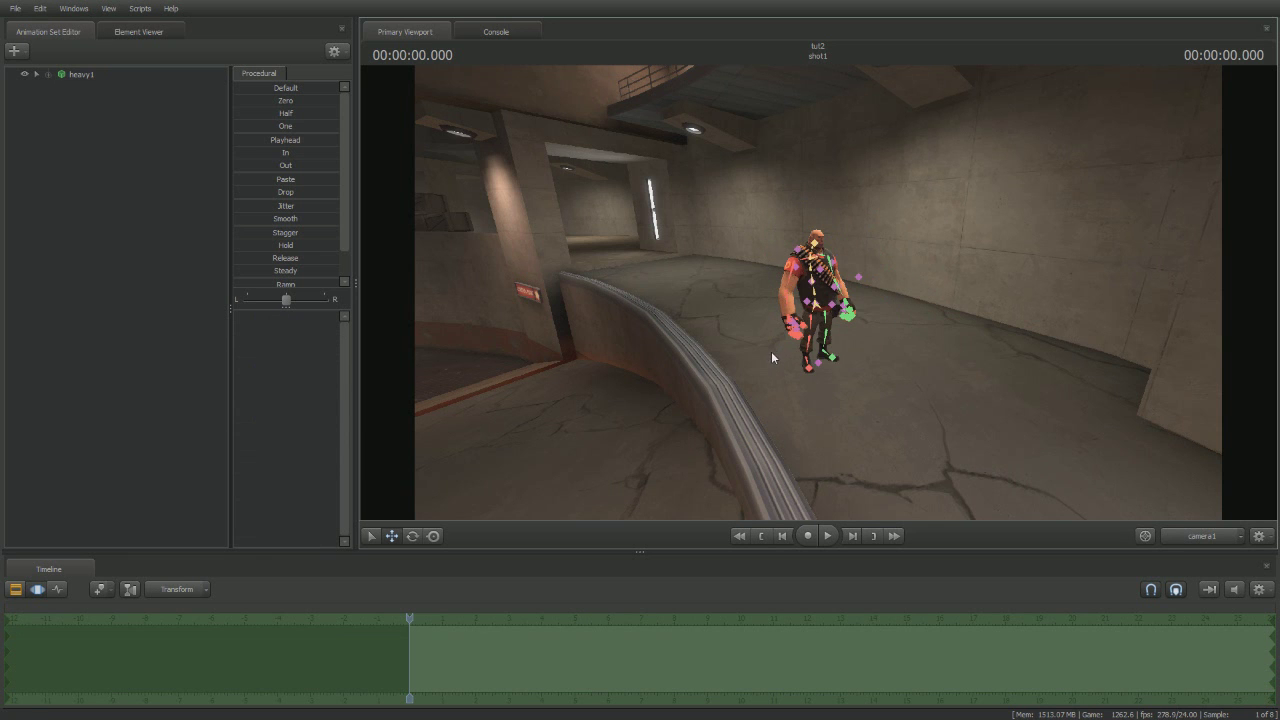
mouse_move(771, 351)
left_mouse_down("ctrl")
mouse_move(783, 191)
mouse_move(732, 199)
mouse_move(745, 326)
left_mouse_up("ctrl")
left_click(729, 306, "ctrl")
left_click_drag(663, 225, 706, 225)
key("s")
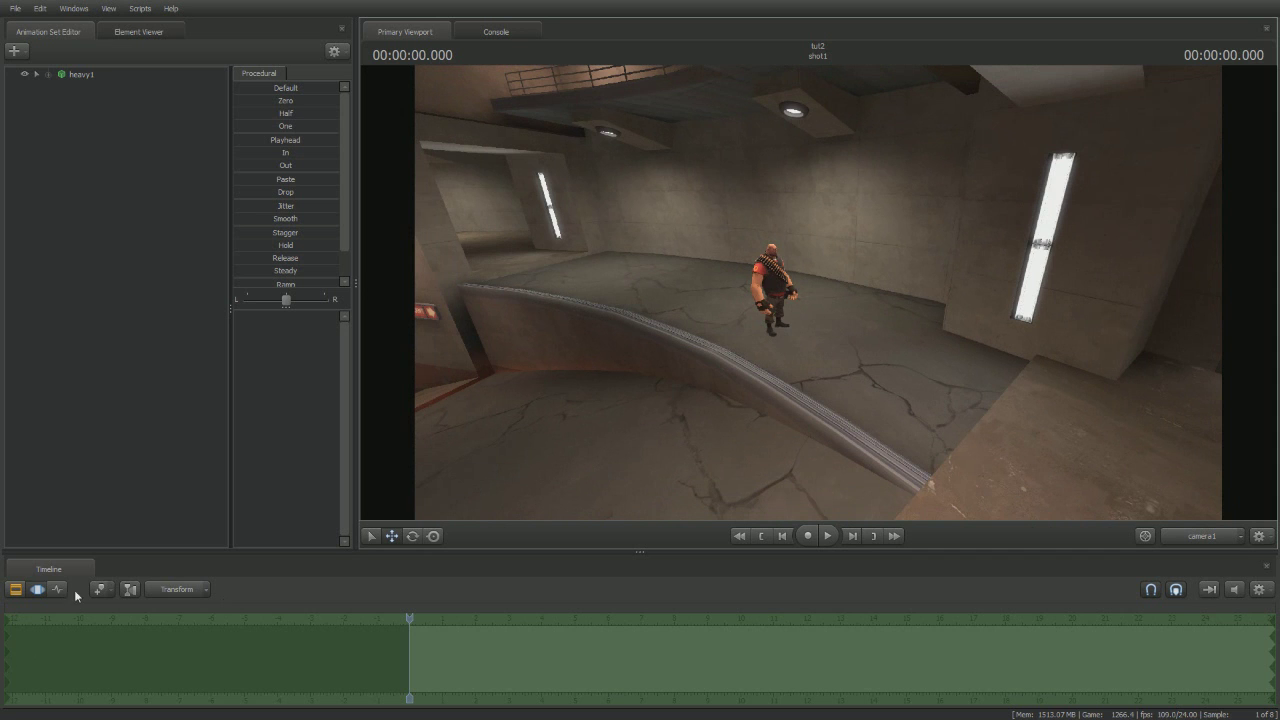
Step: Select rootTransform in heavy1's Body group in the Graph Editor and play the shot to check its motion
left_click(58, 589)
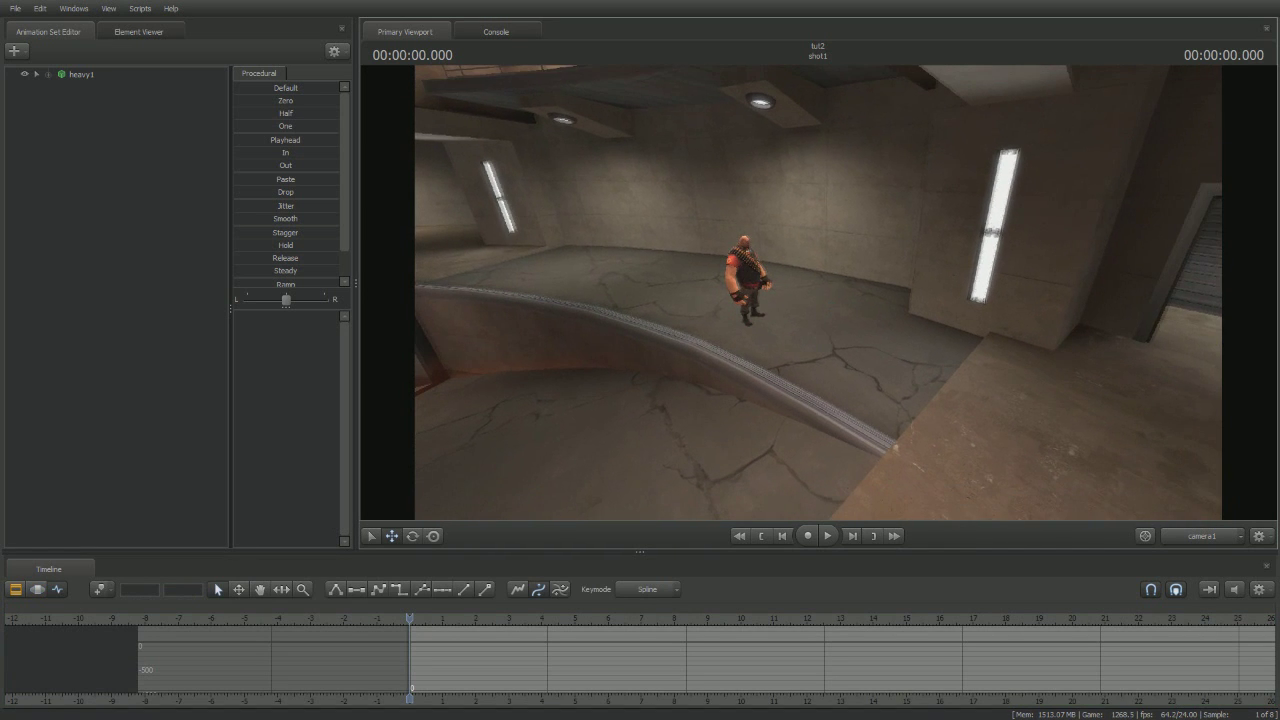
left_click(47, 75)
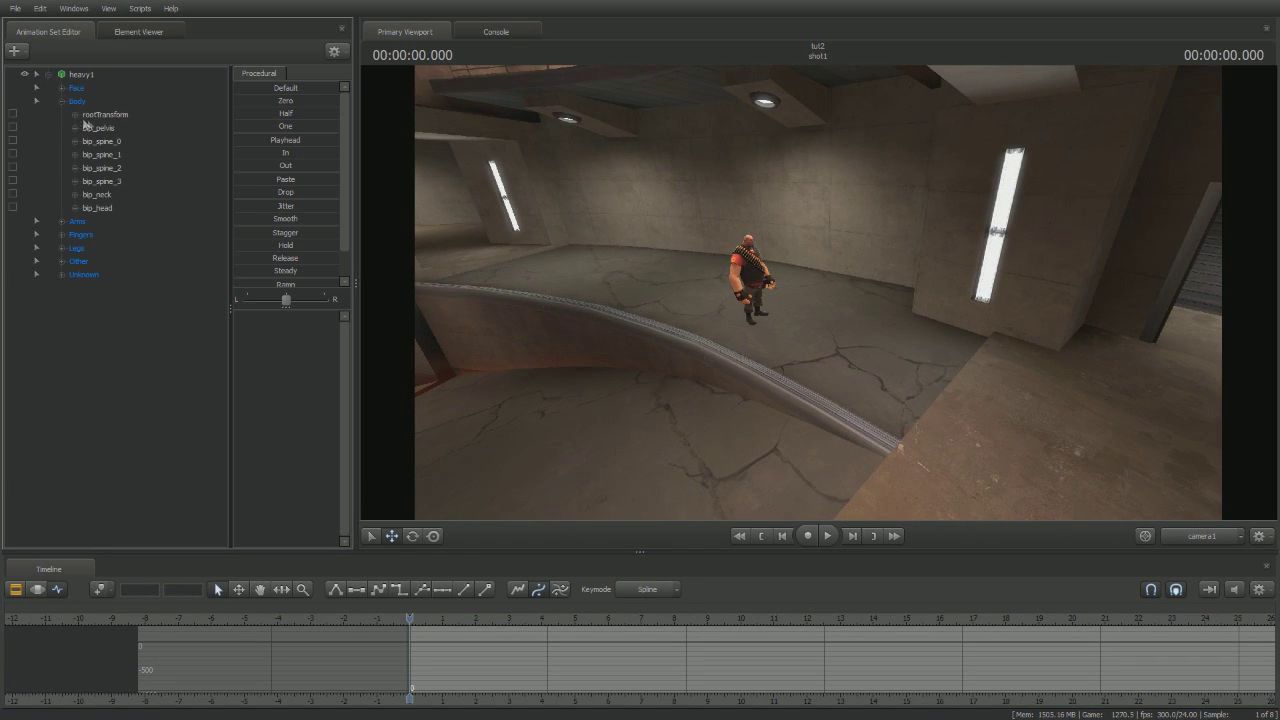
left_click(100, 116)
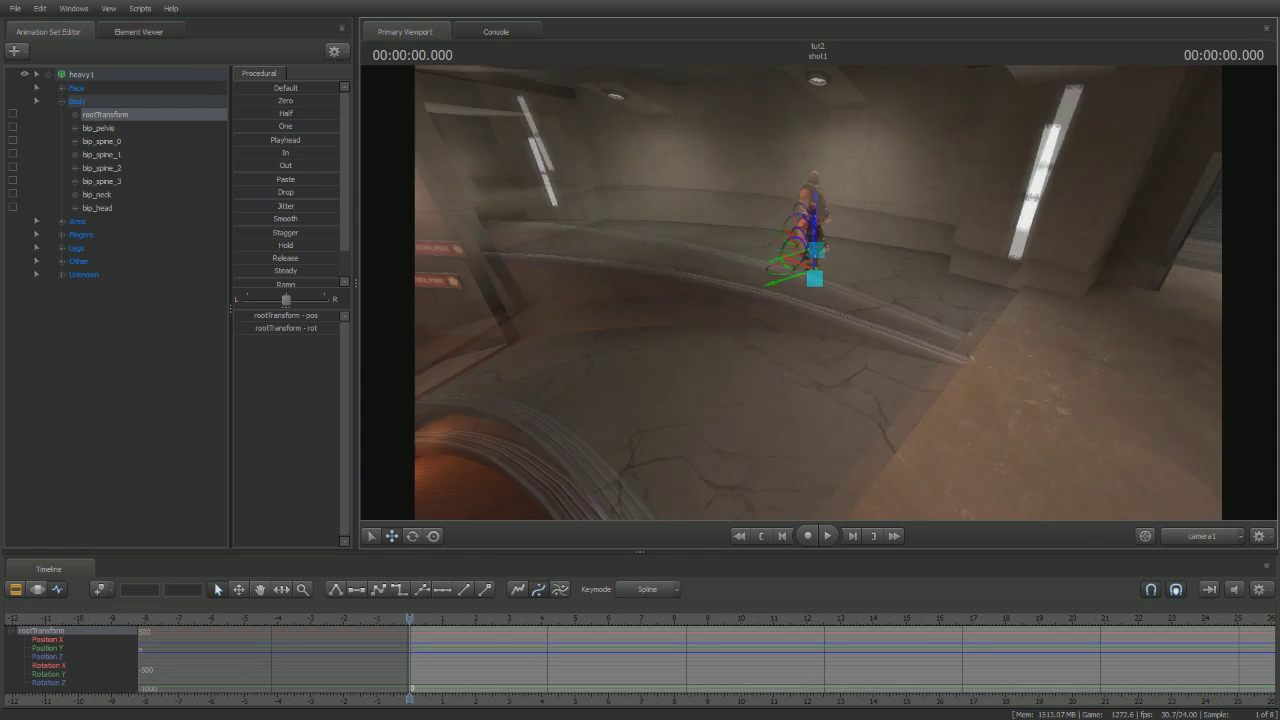
mouse_move(789, 311)
left_mouse_down()
mouse_move(797, 280)
mouse_move(775, 270)
mouse_move(765, 290)
mouse_move(789, 311)
left_mouse_up()
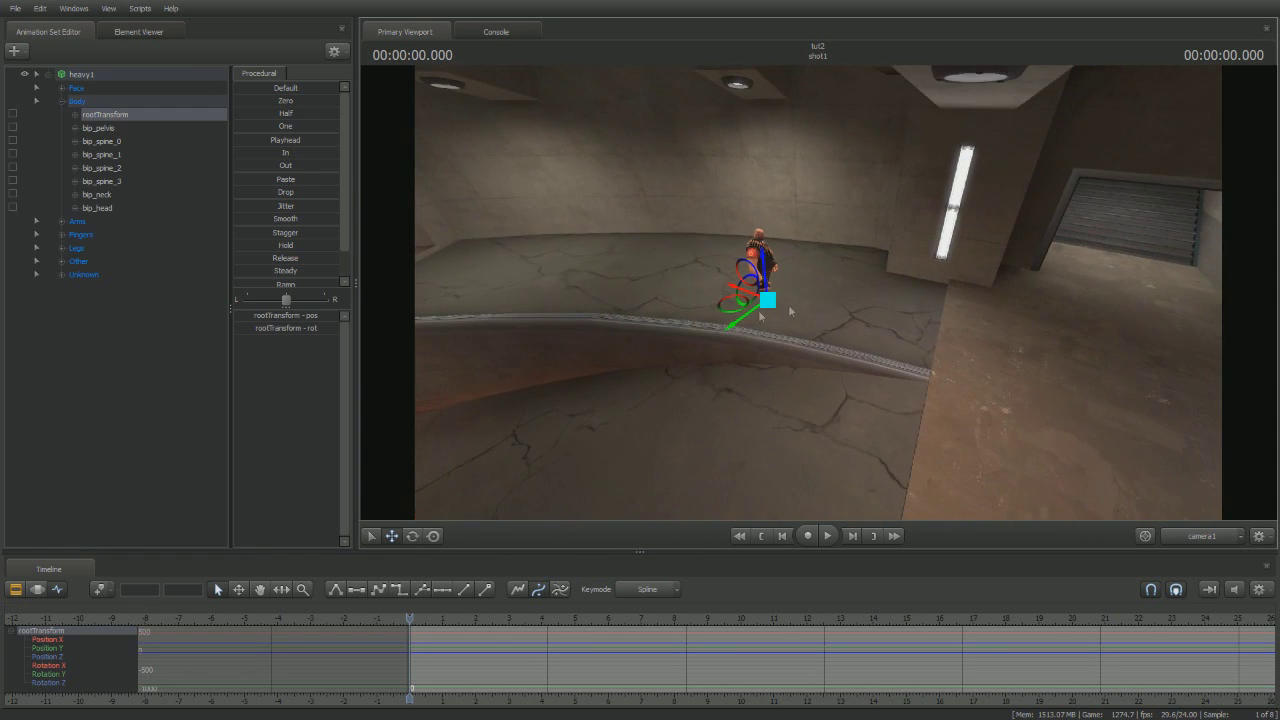
key("space")
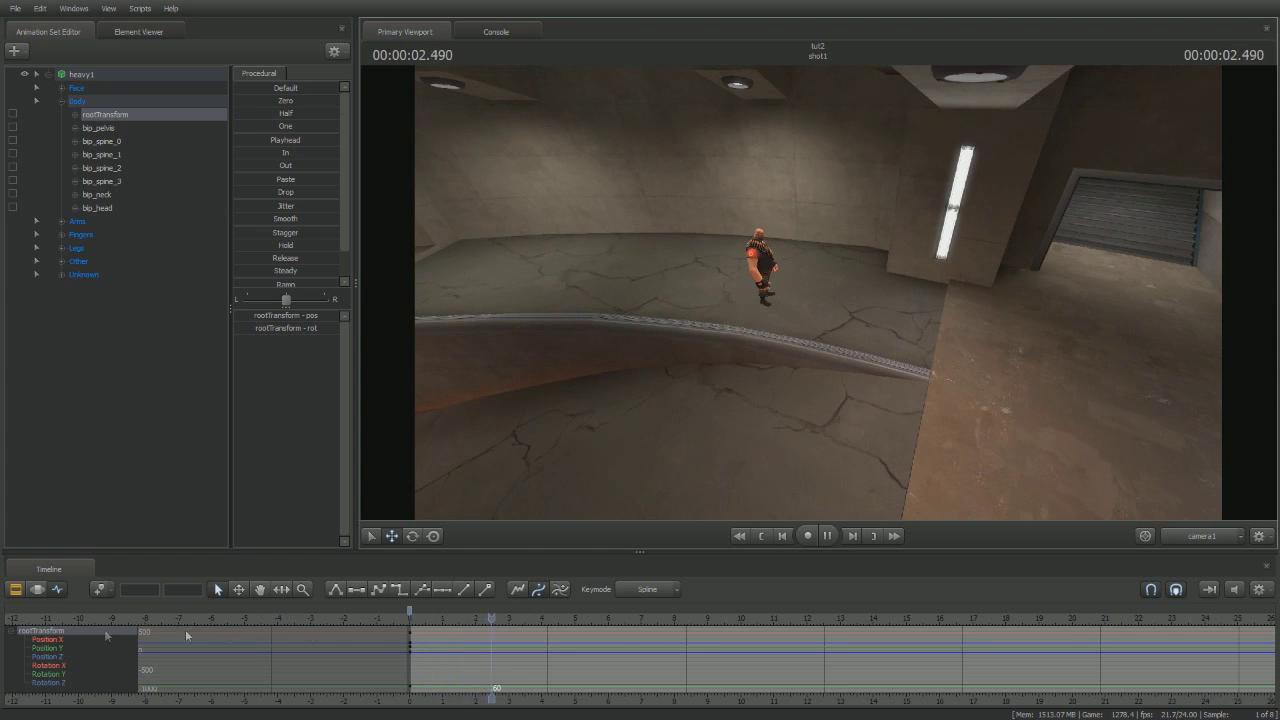
key("space")
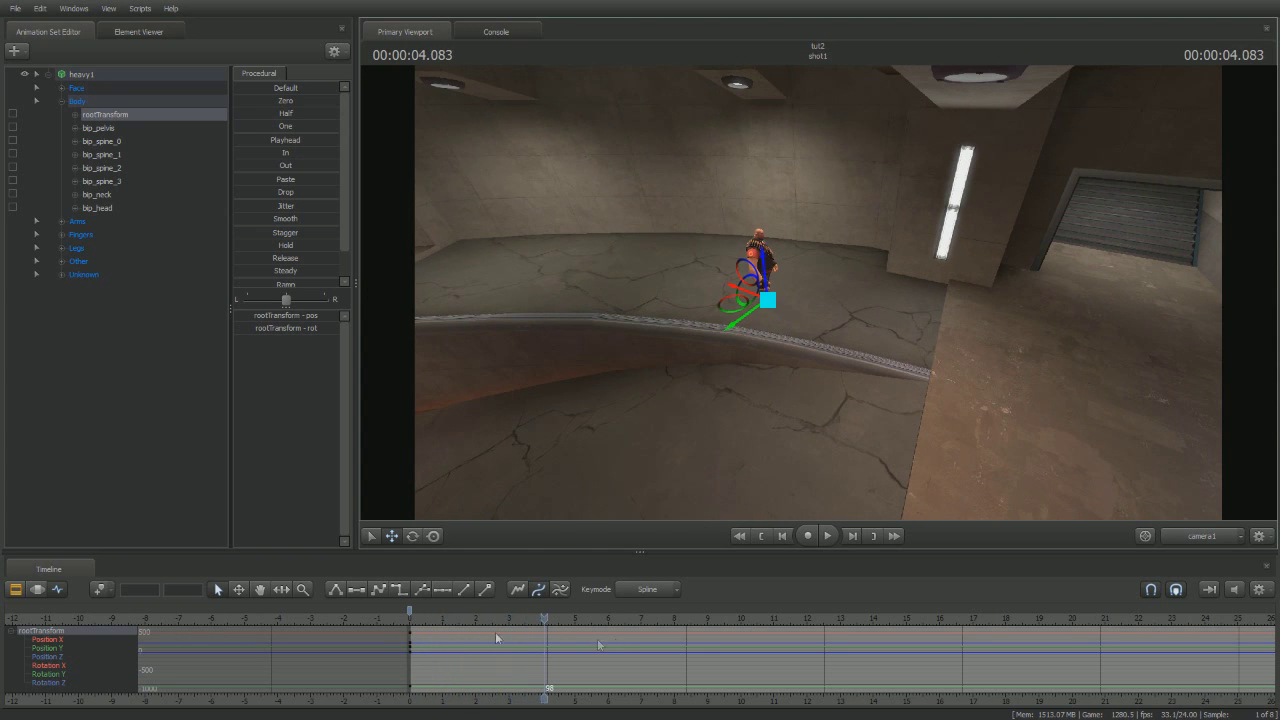
Step: At 00:00:01.958, toggle Global Axes for the manipulator and move heavy1's root across the walkway to the opposite side
left_click(476, 624)
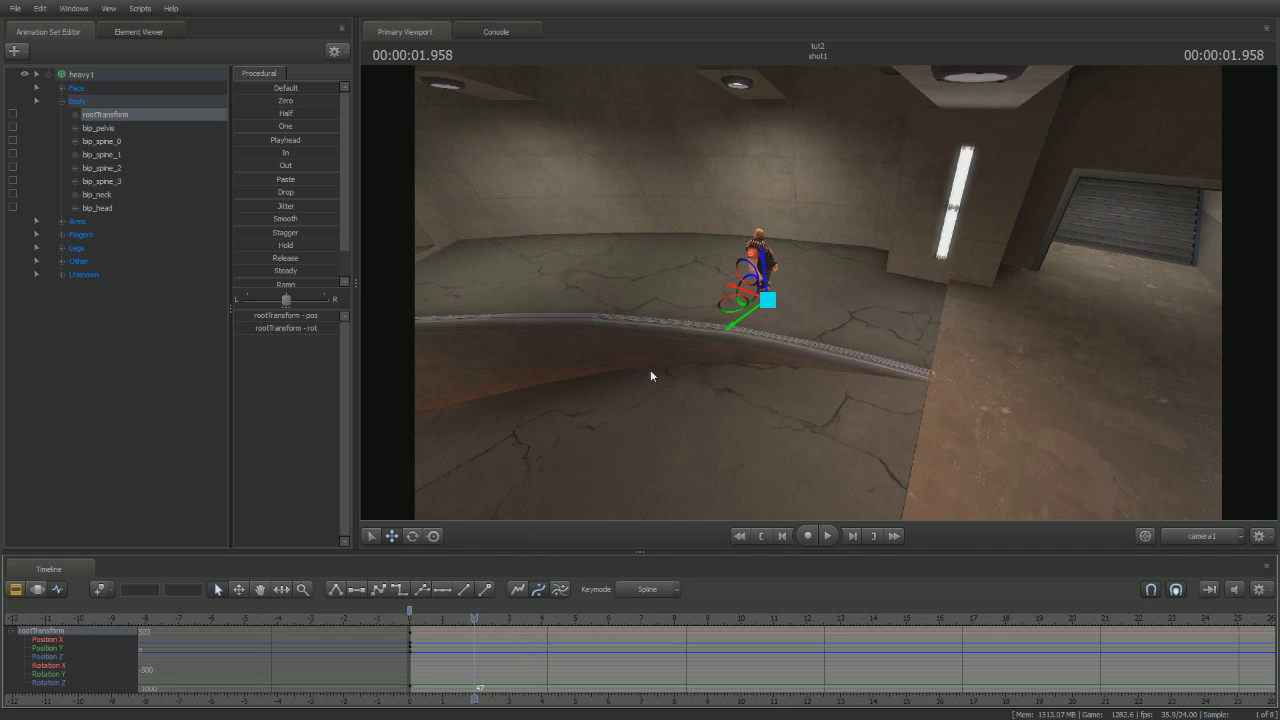
left_click_drag(650, 376, 784, 291)
right_click(678, 296)
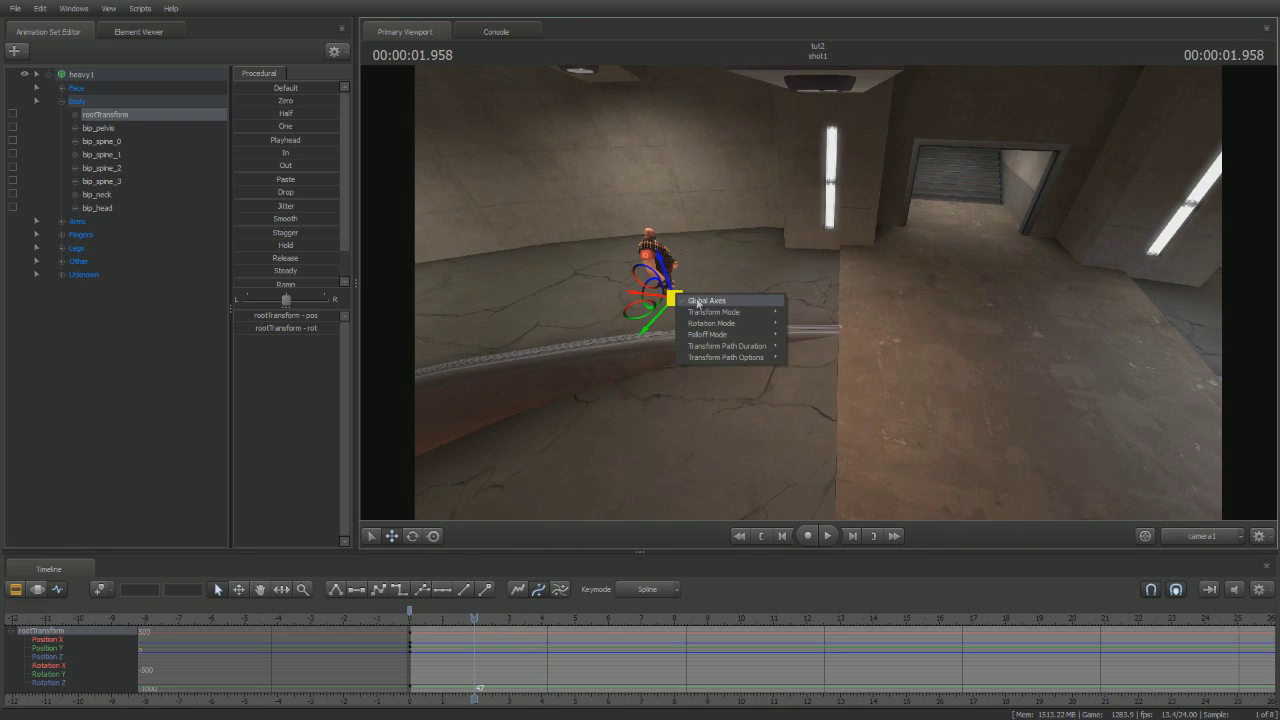
left_click(700, 301)
left_click_drag(634, 309, 1200, 385)
left_click_drag(840, 370, 911, 300)
key("e")
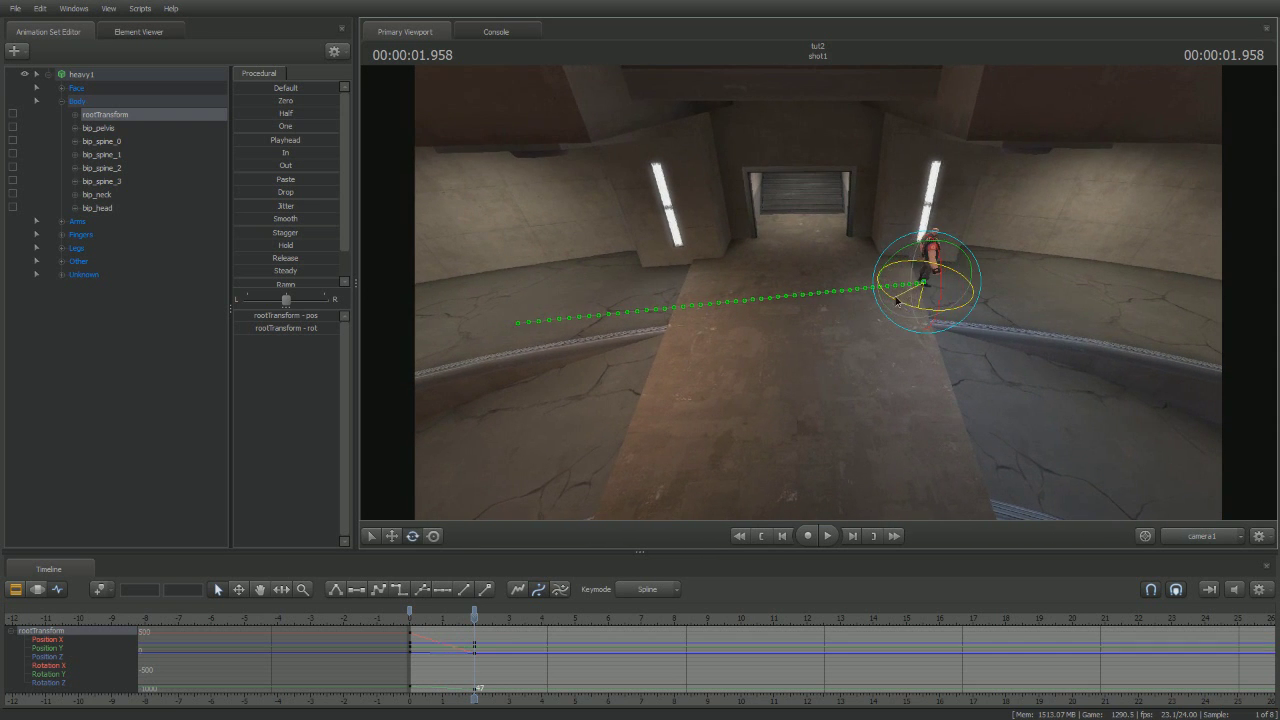
Step: Start a sequence import for heavy1 from the Motion Editor and choose run_PRIMARY
key("F2")
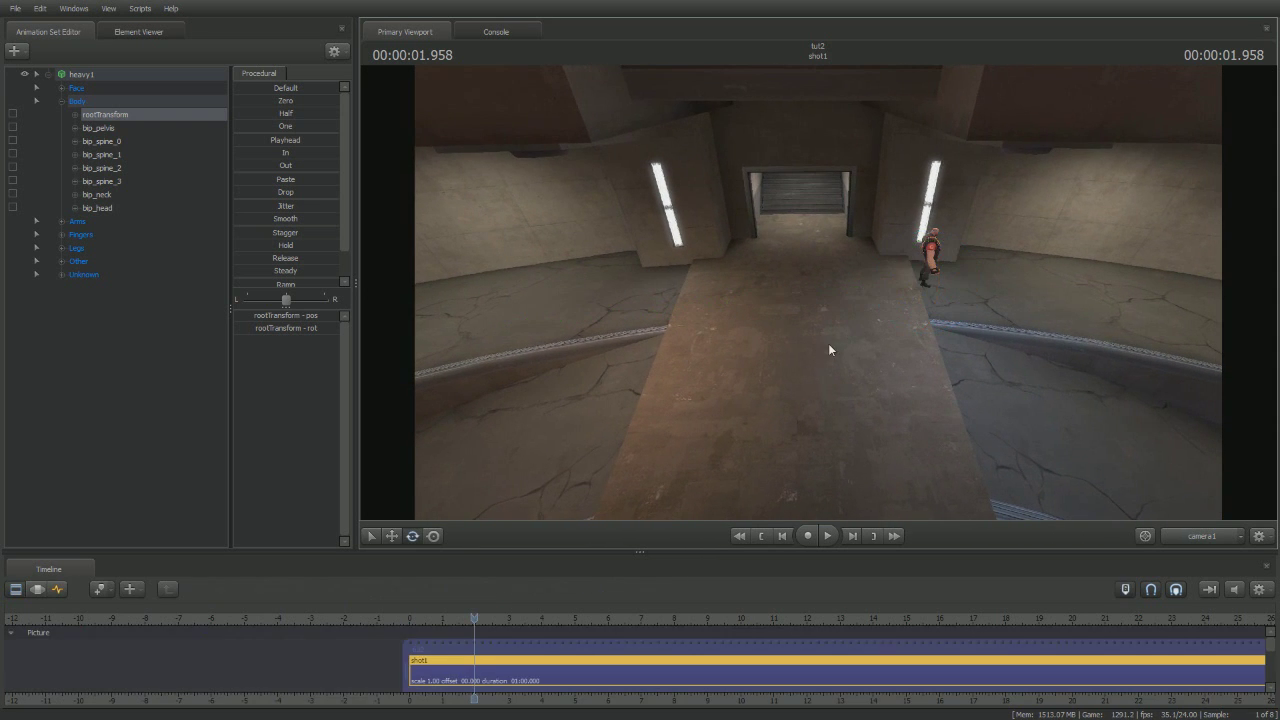
left_click(49, 76)
key("F3")
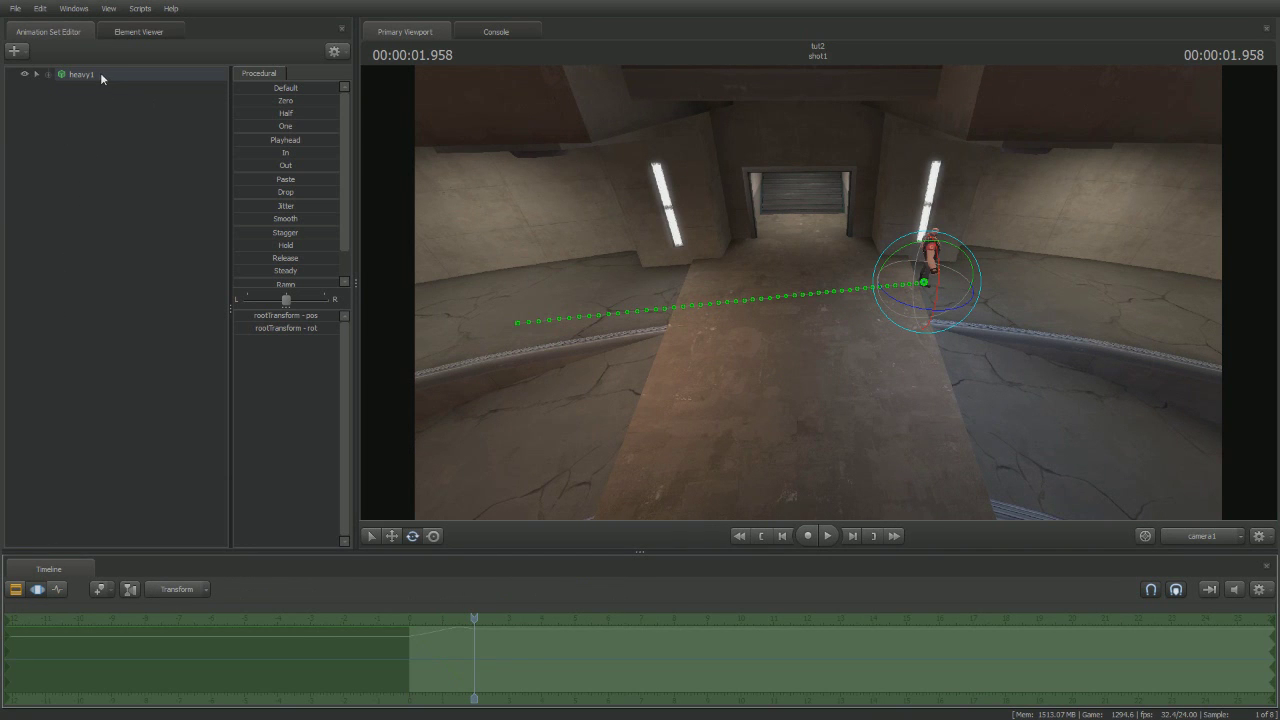
right_click(100, 72)
mouse_move(193, 191)
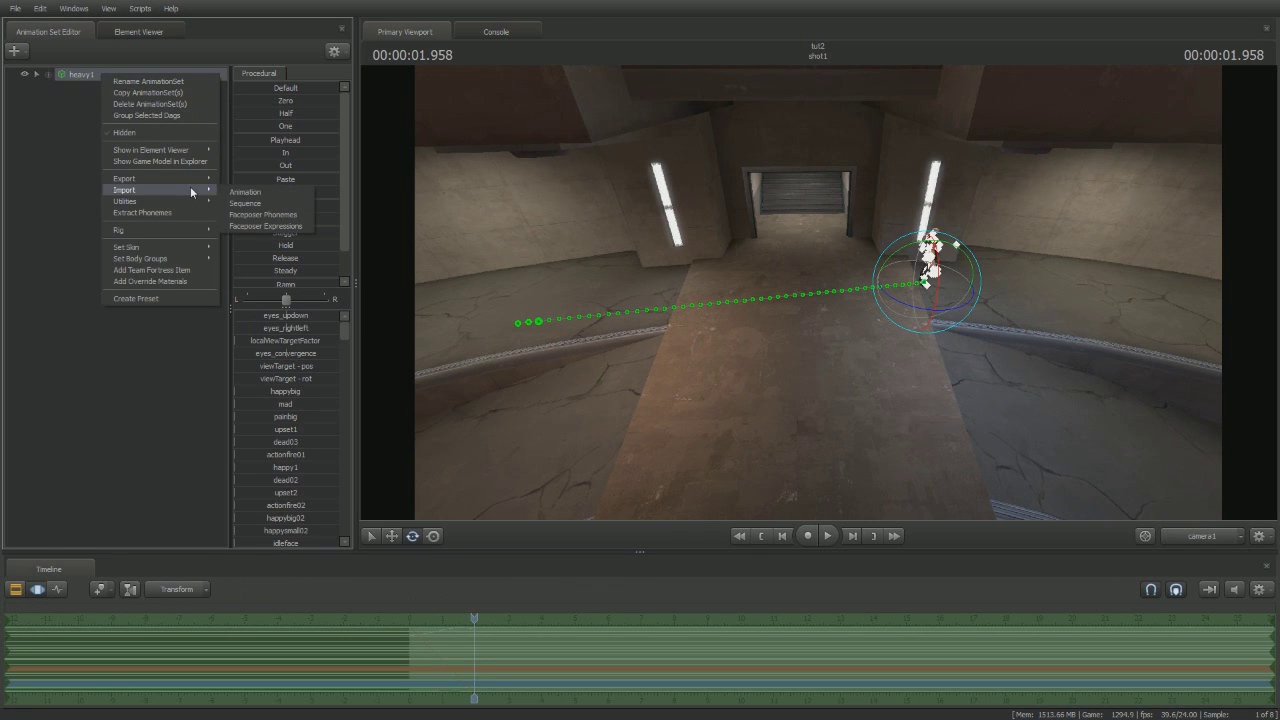
left_click(245, 192)
left_click(570, 379)
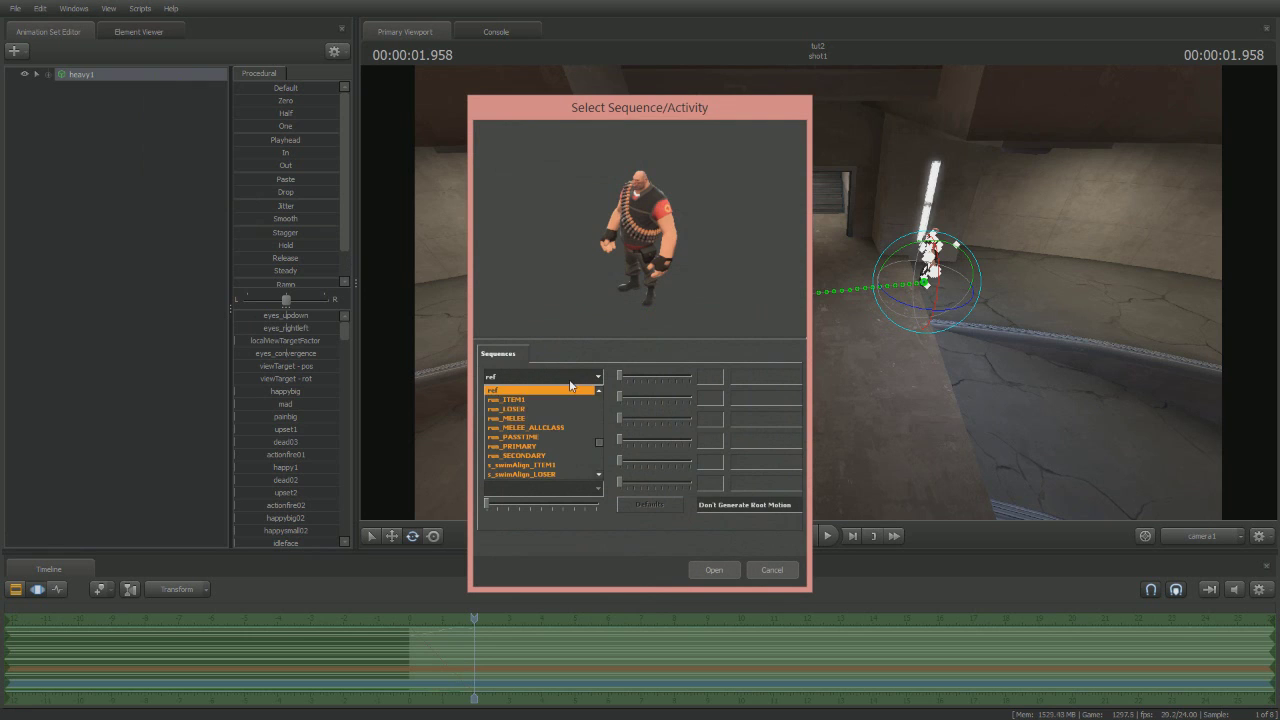
left_click(546, 452)
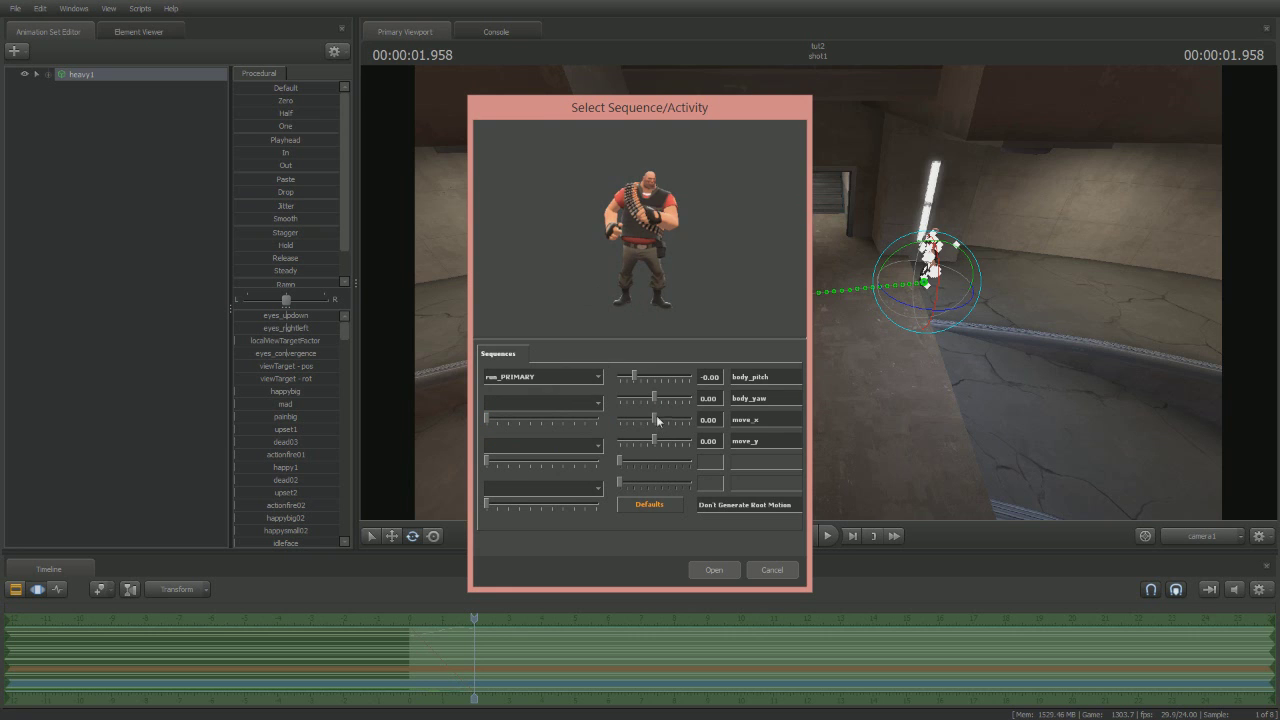
Step: Set the import's root motion to Root Drives Pose Params, with move_x 1.00 and move_y 1.00
left_click_drag(656, 415, 689, 418)
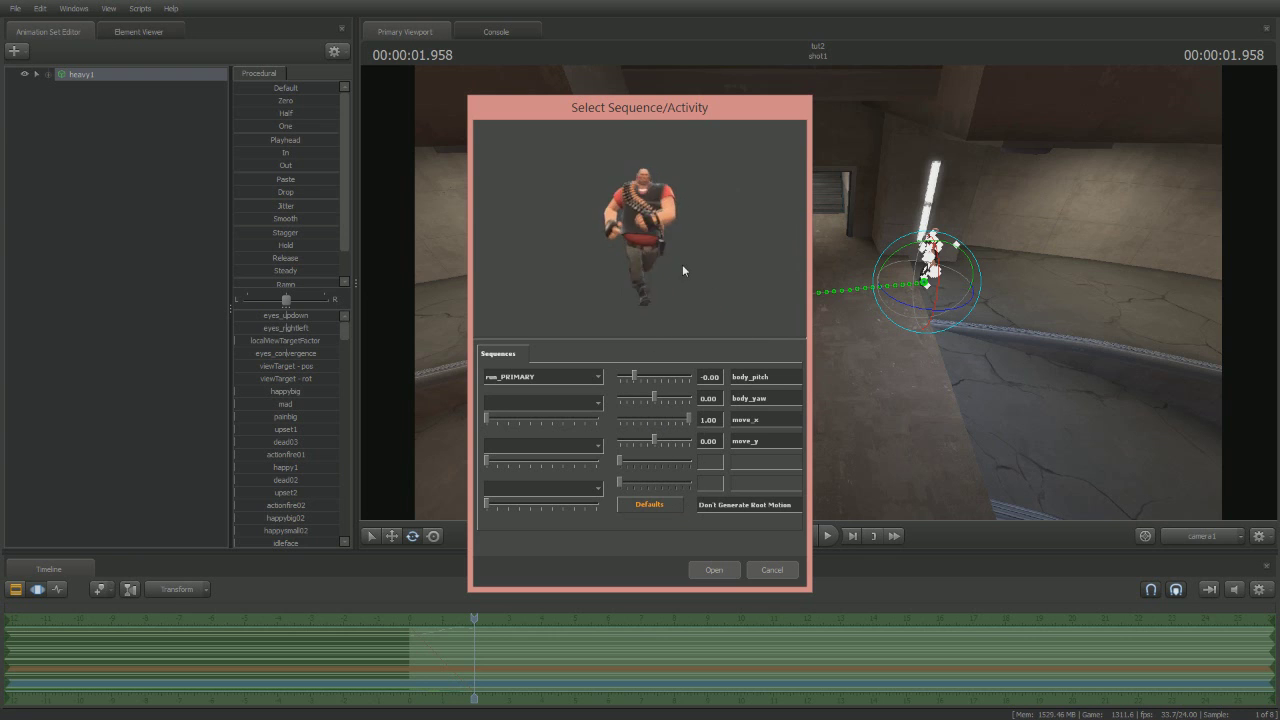
left_click(651, 505)
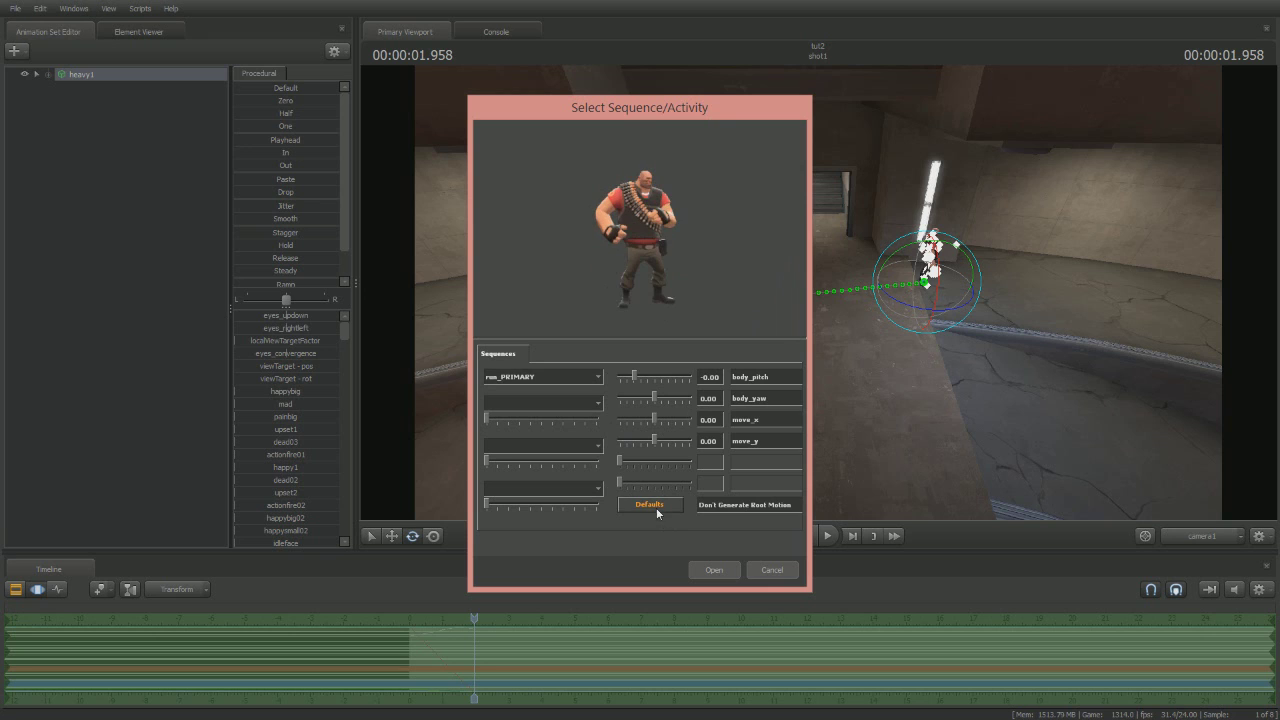
left_click(730, 511)
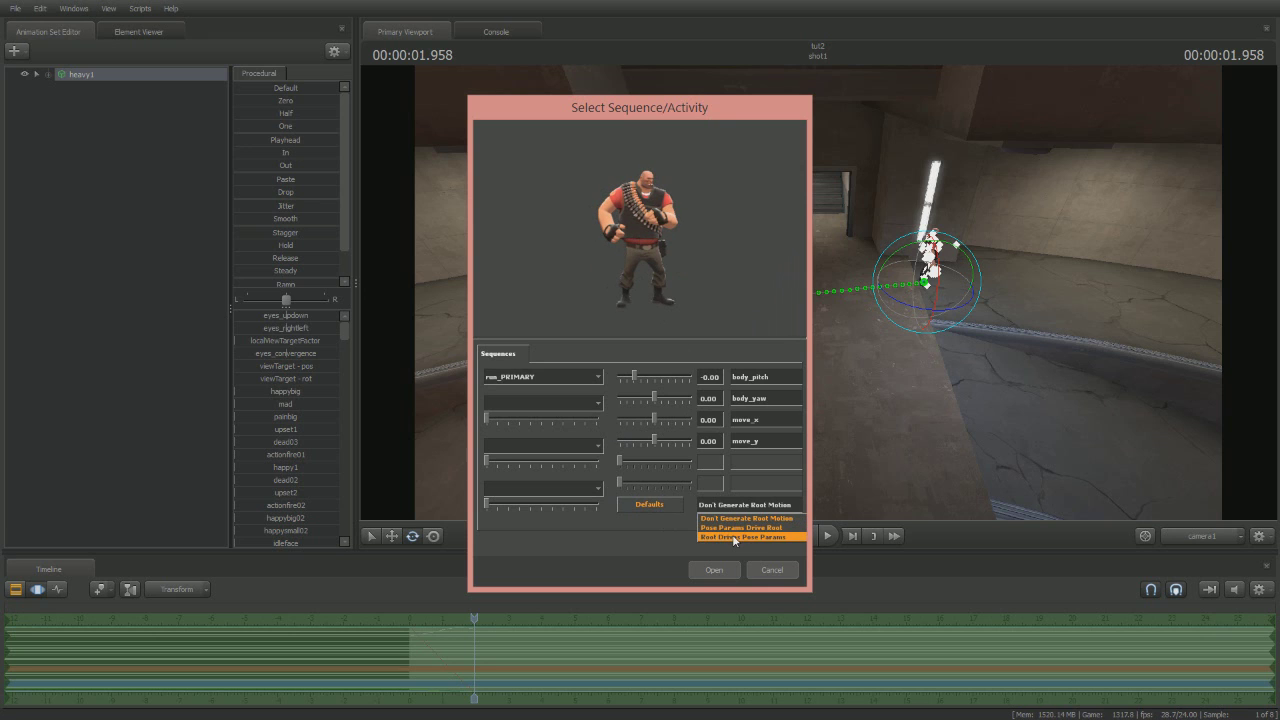
left_click(735, 538)
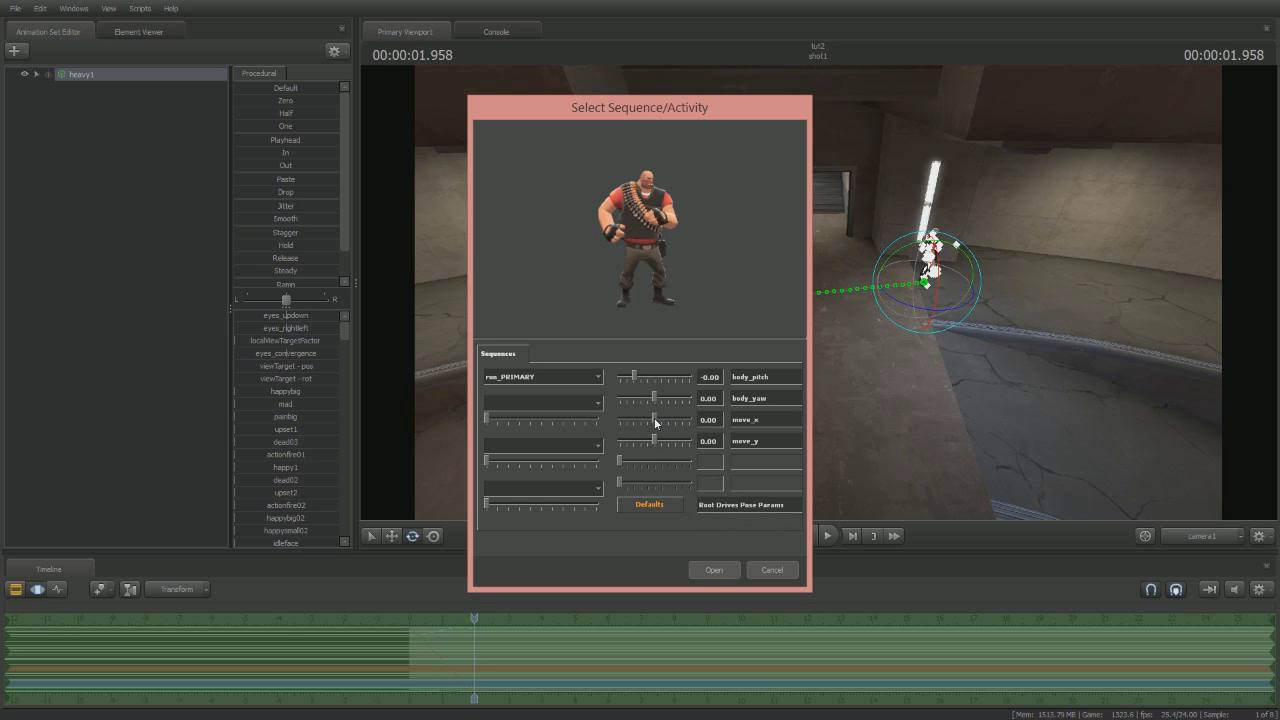
left_click_drag(654, 417, 761, 450)
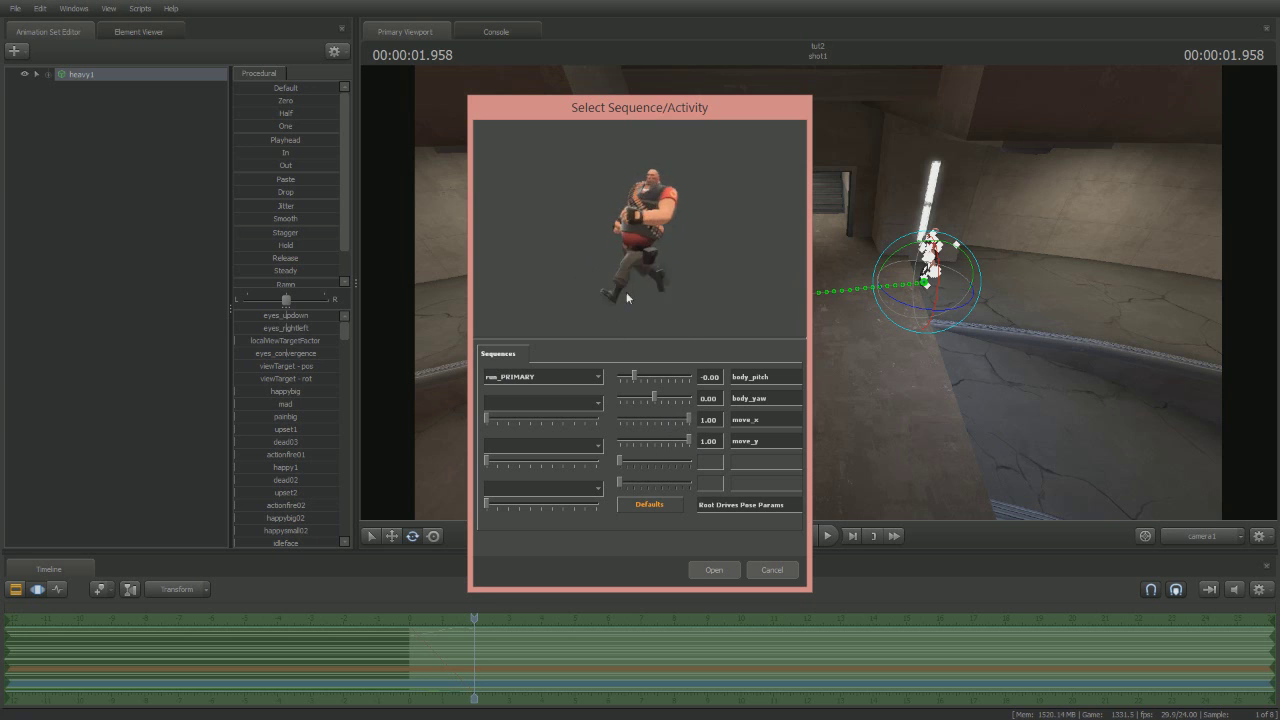
Step: Import run_PRIMARY onto heavy1 with the chosen root motion settings and play the shot from the start to check the run
left_click(714, 571)
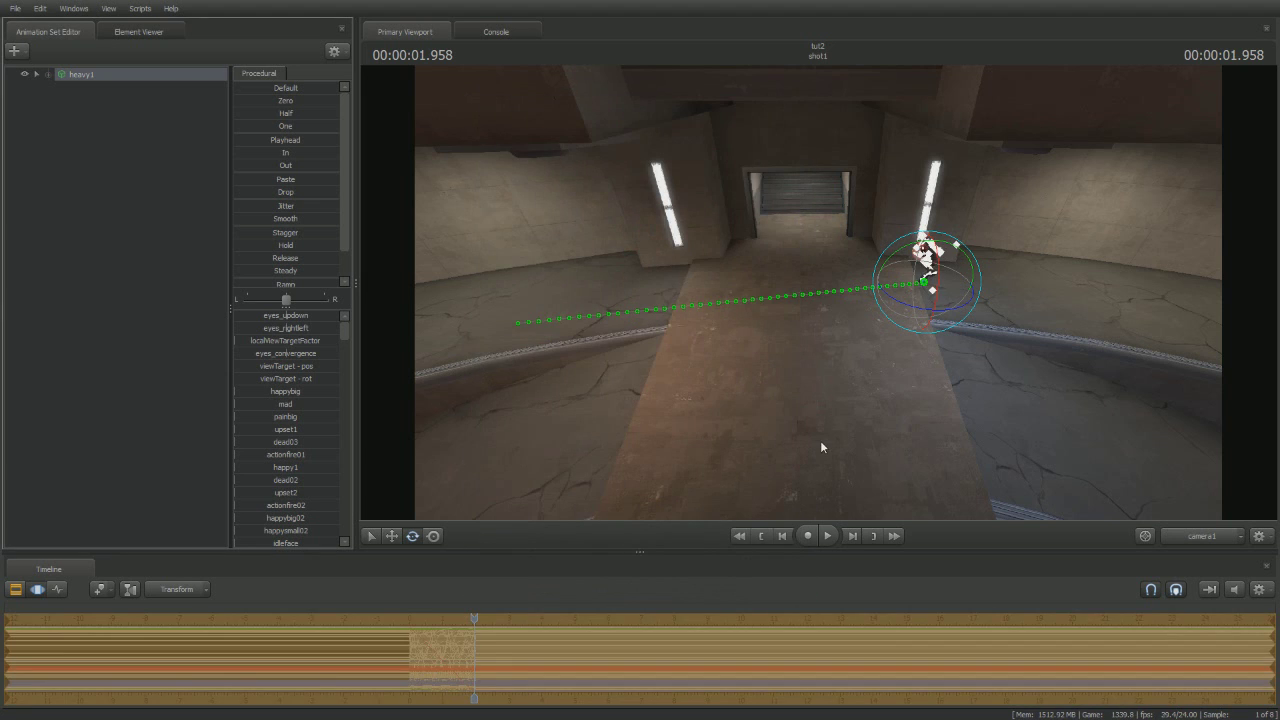
key("Home")
key("F2")
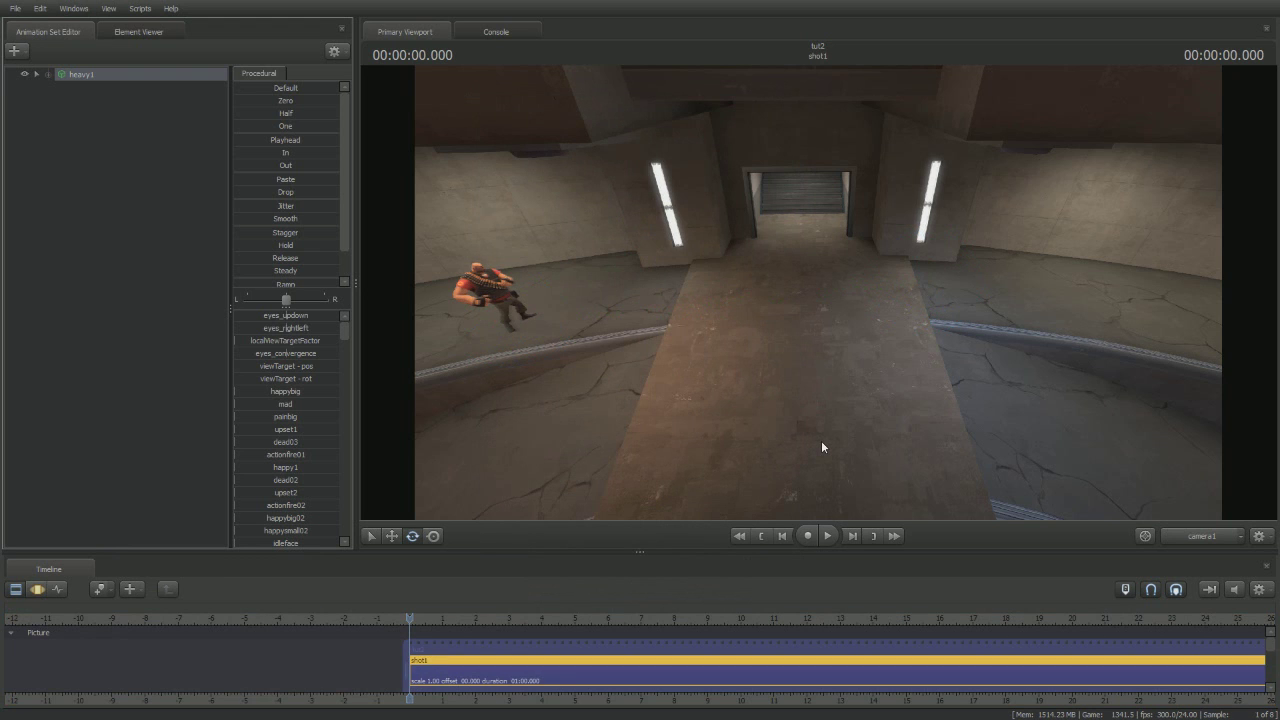
key("space")
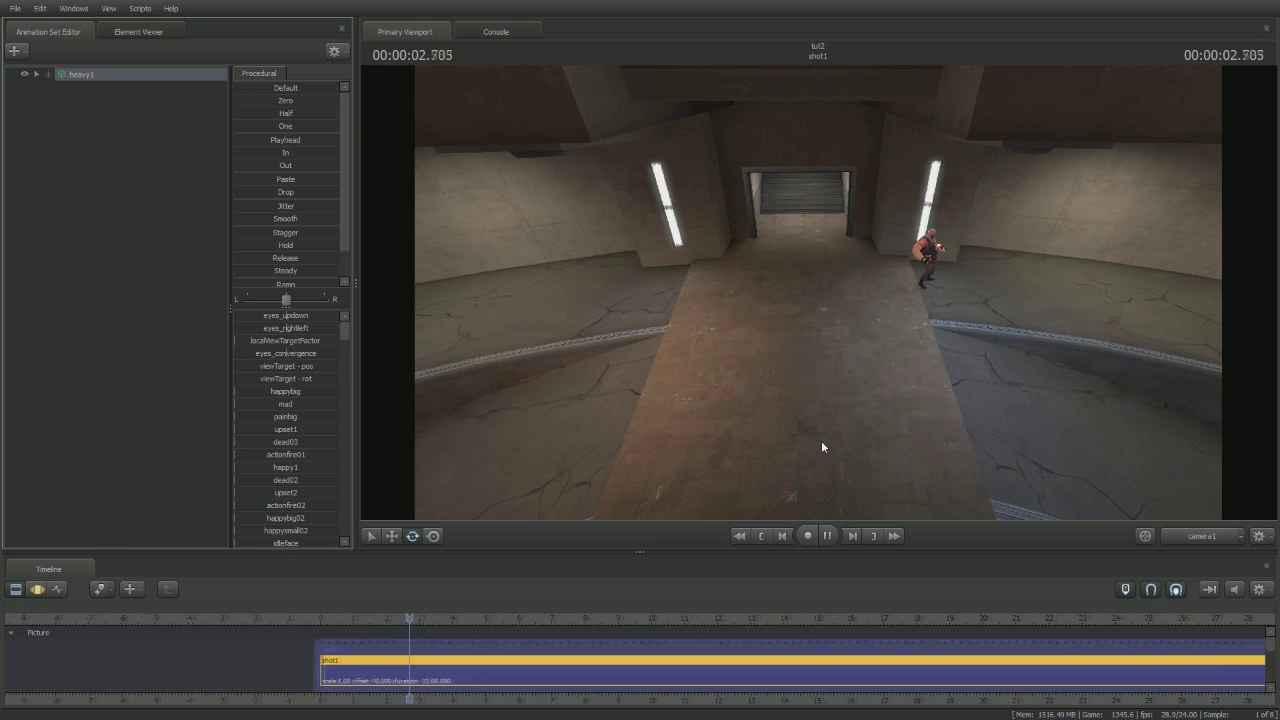
key("Home")
key("space")
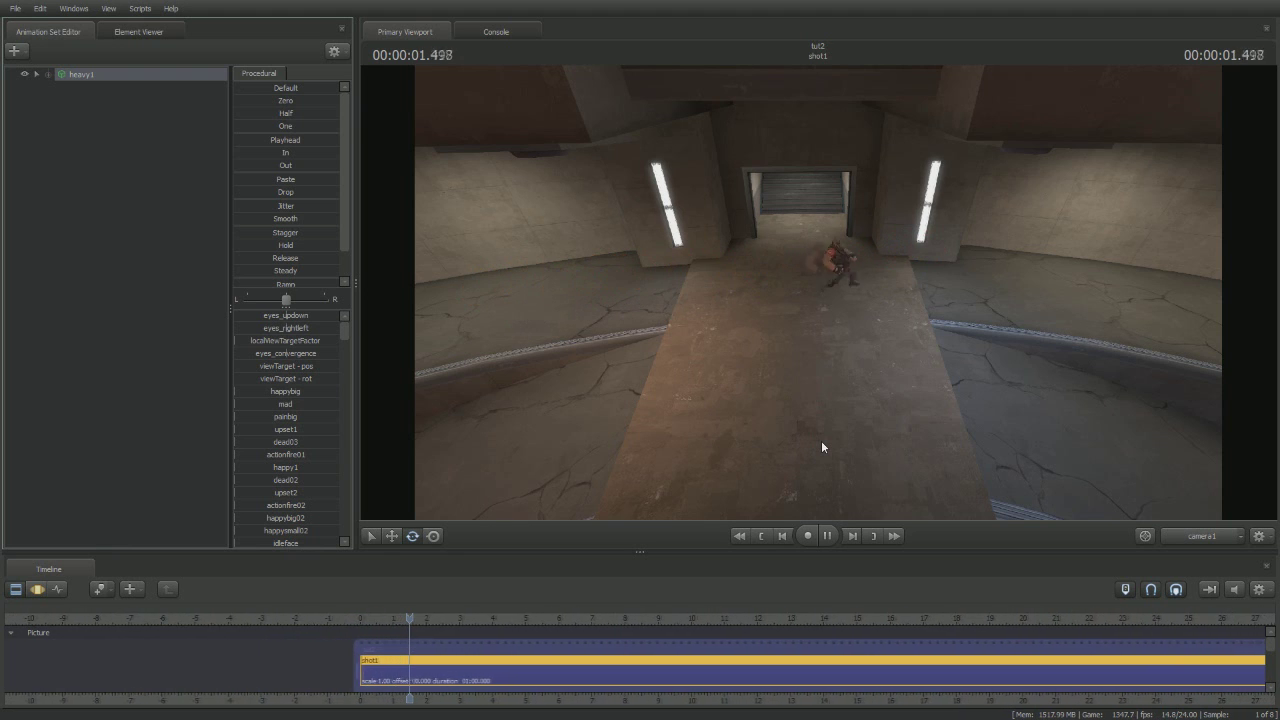
key("space")
Step: In the Graph Editor, select heavy1's rootTransform and, at 00:00:00.833, move it towards the back doorway and rotate it about its vertical axis
key("F3")
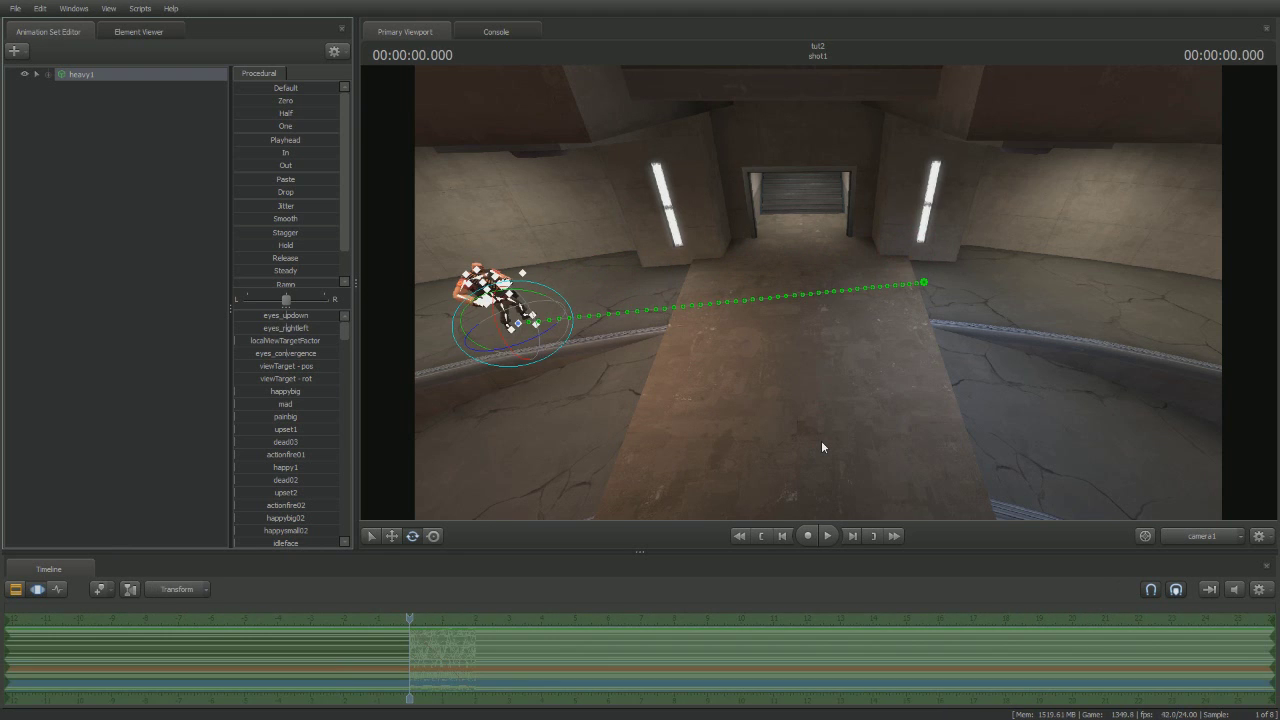
left_click(58, 589)
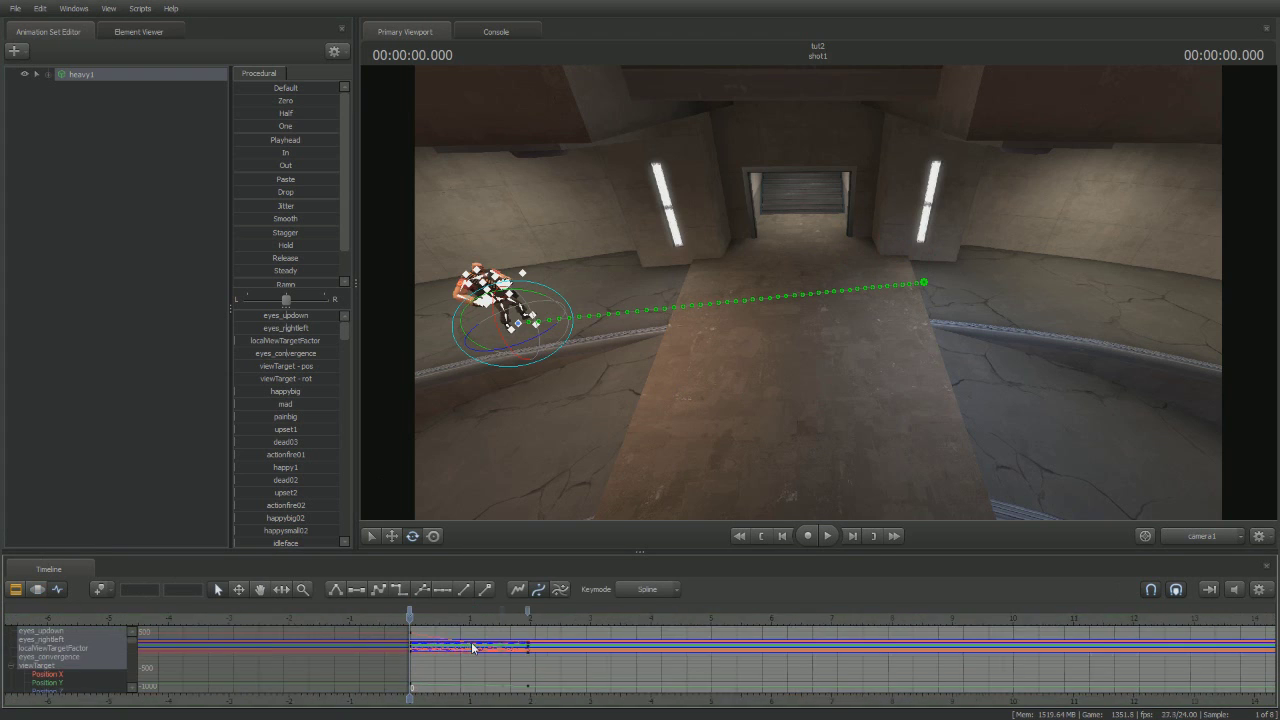
left_click(46, 78)
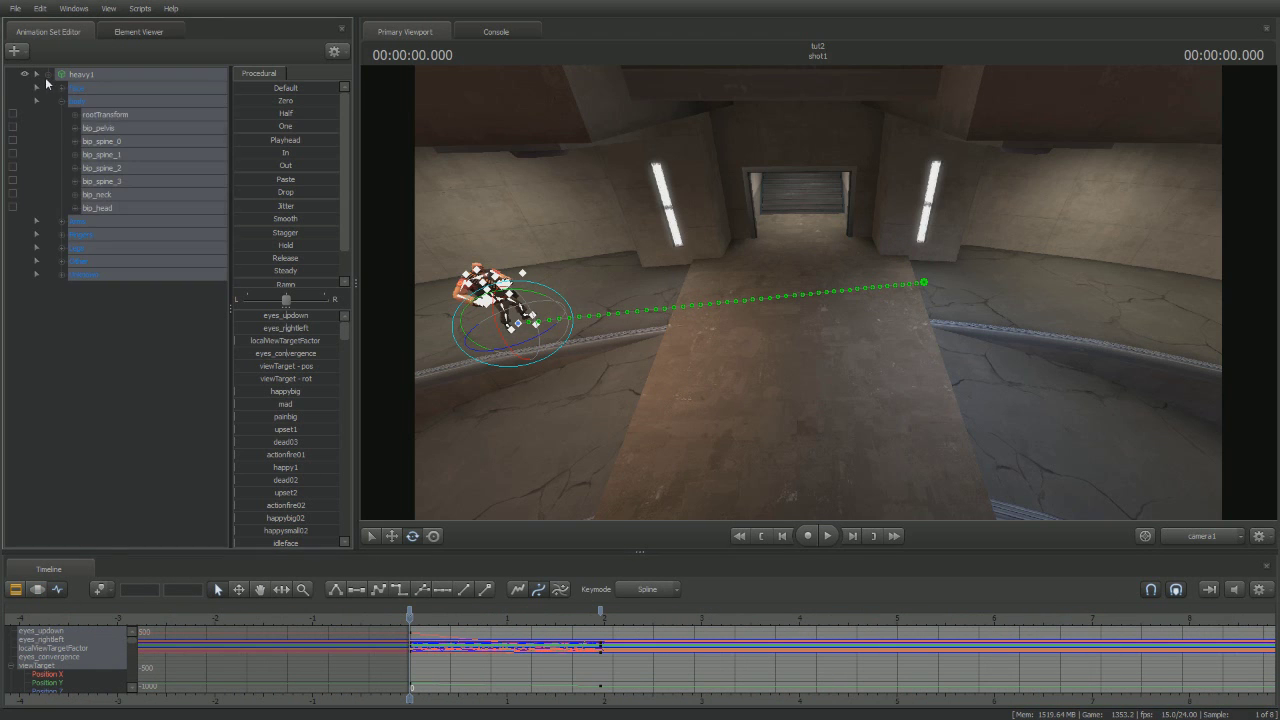
left_click(84, 114)
left_click(502, 617)
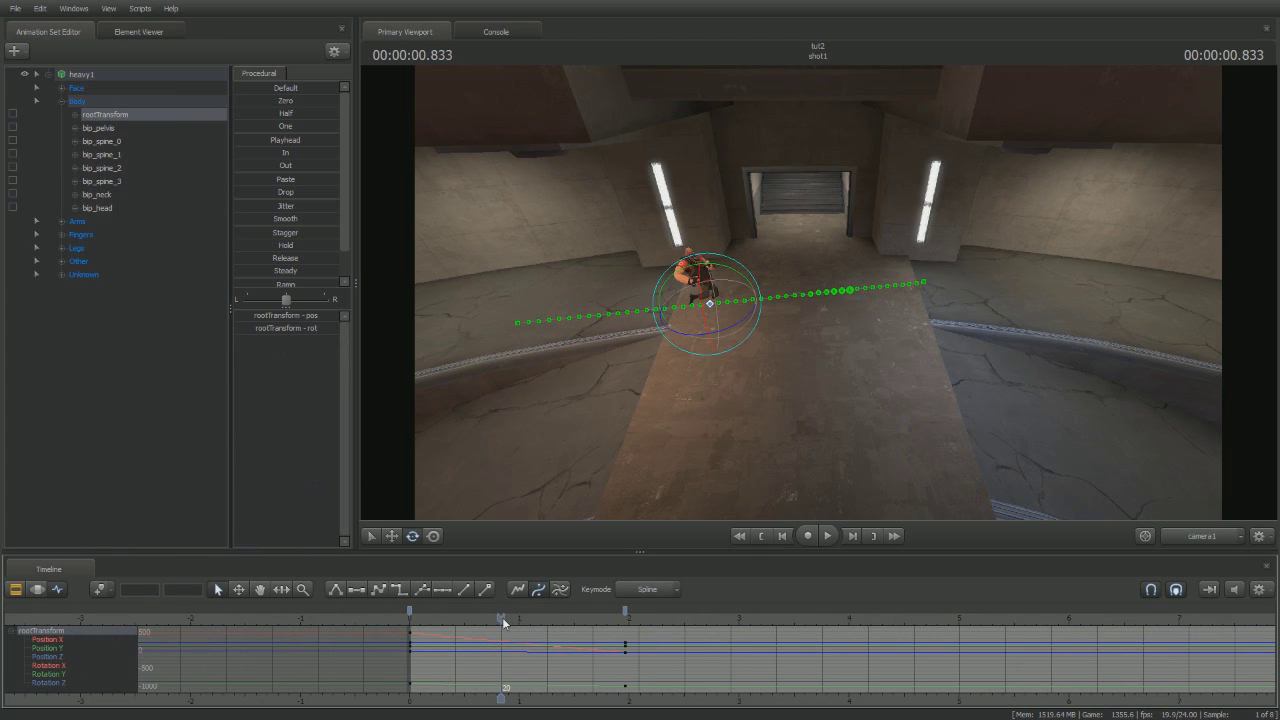
left_click(391, 536)
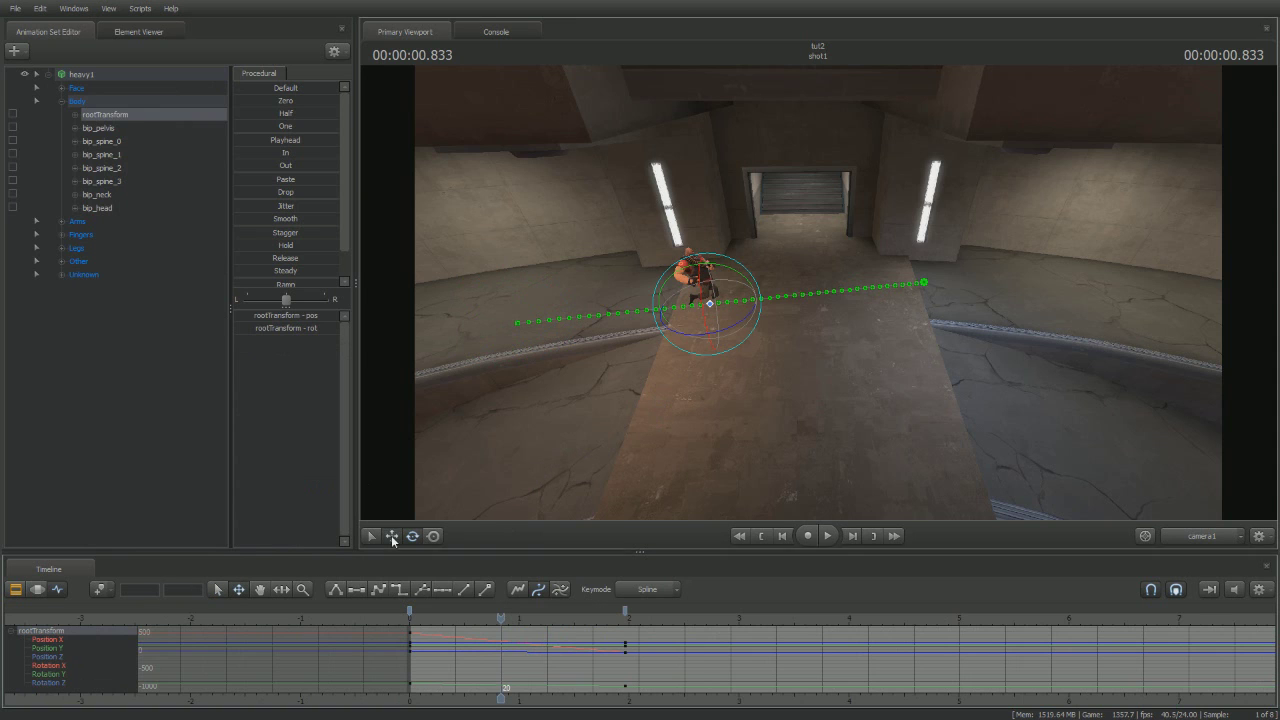
left_click_drag(700, 335, 707, 270)
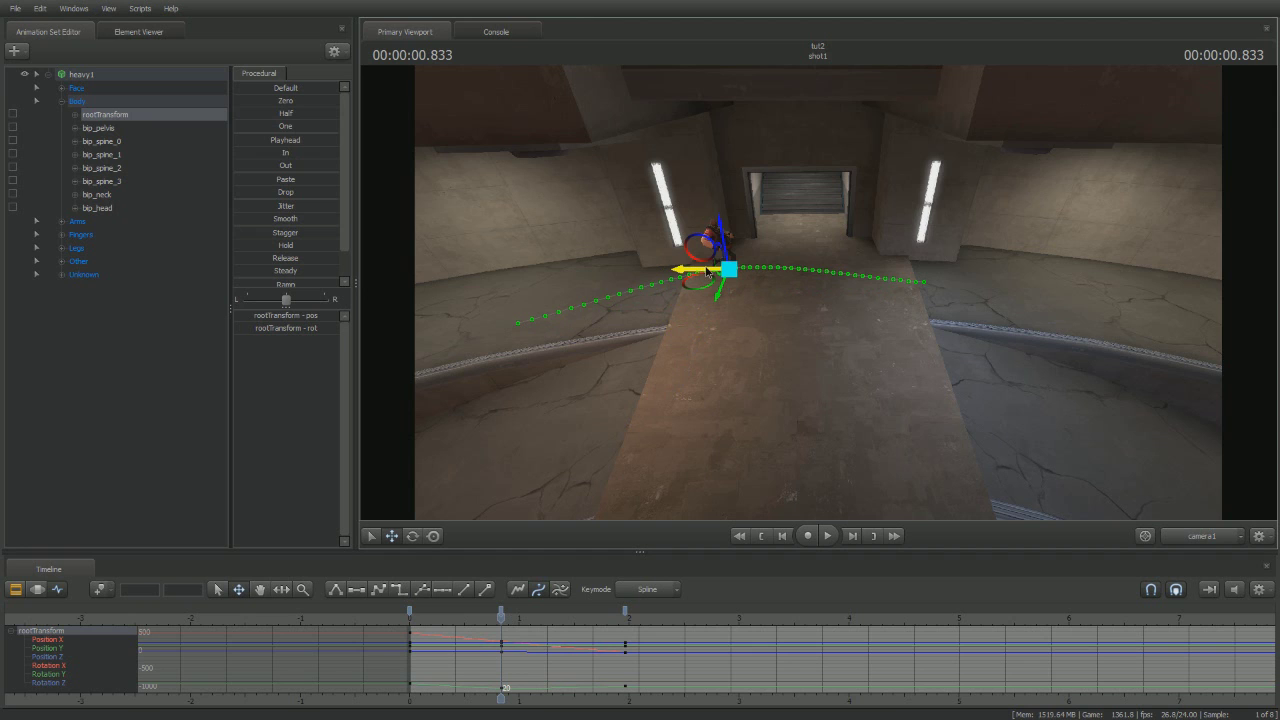
key("e")
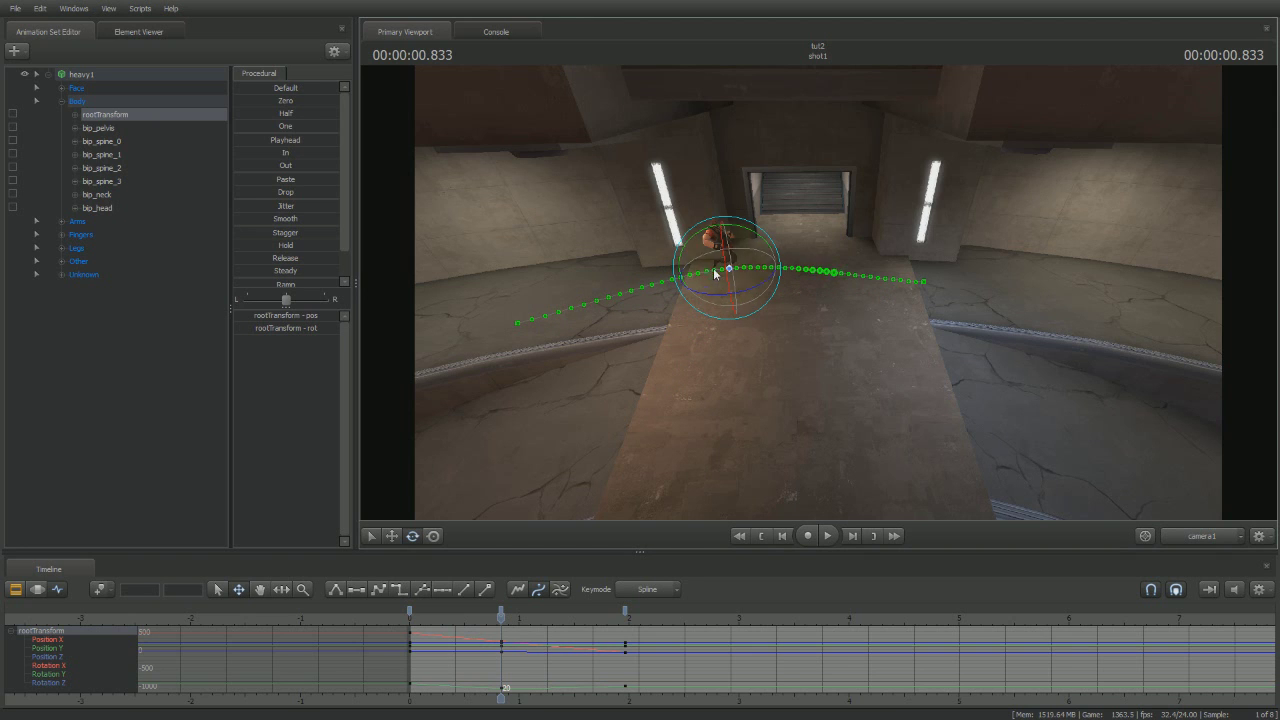
left_click_drag(720, 295, 679, 284)
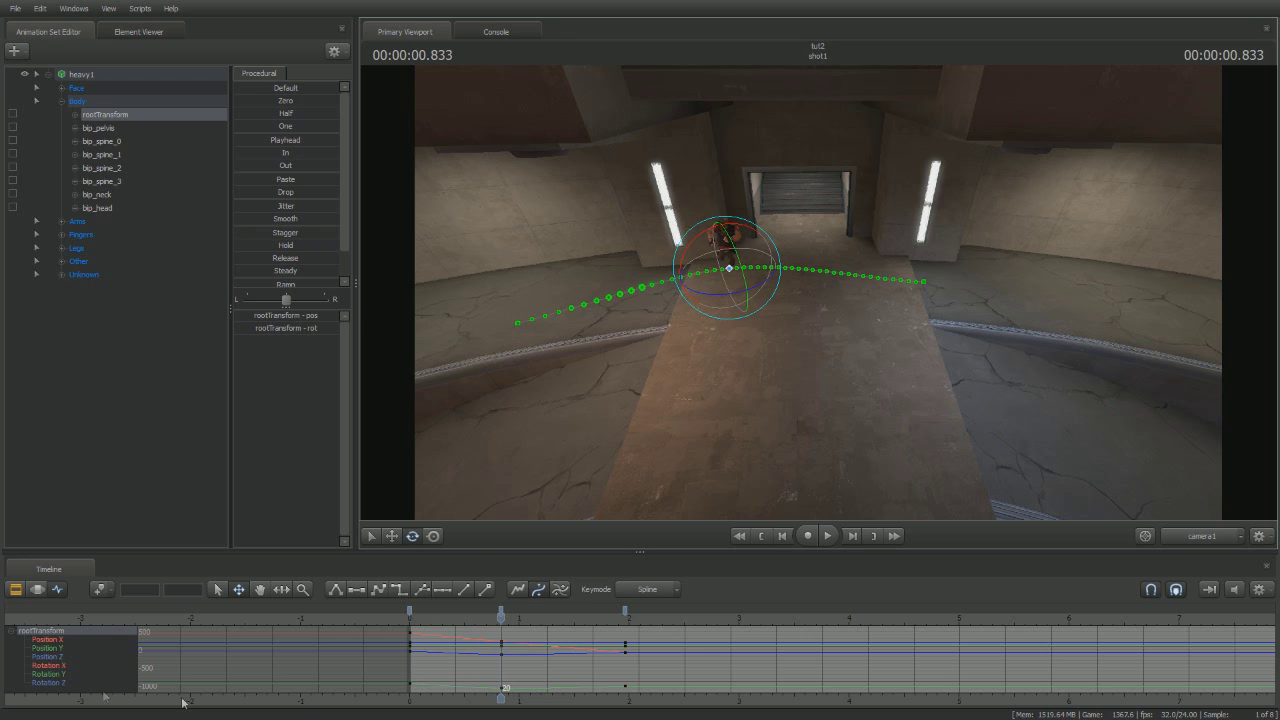
Step: On rootTransform's Rotation Z curve, copy the first key to 00:00:00.541
left_click(72, 686)
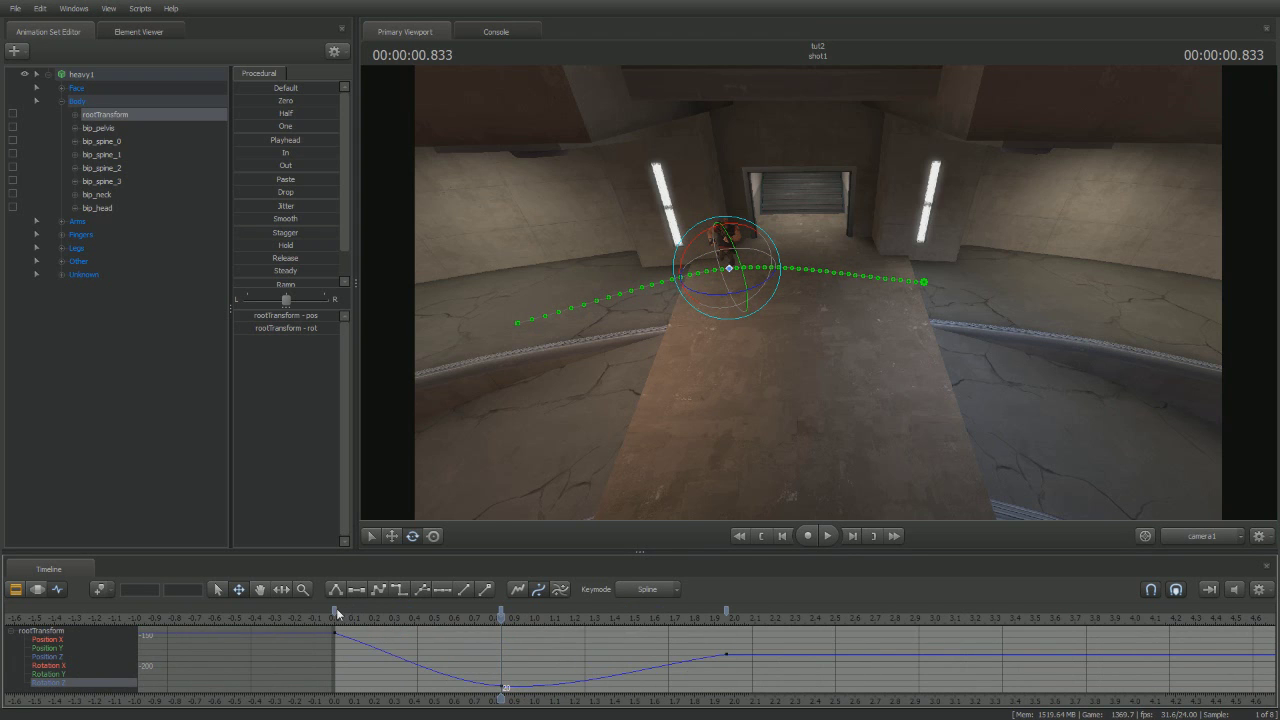
left_click(334, 609)
left_click(445, 619)
key("ctrl+v")
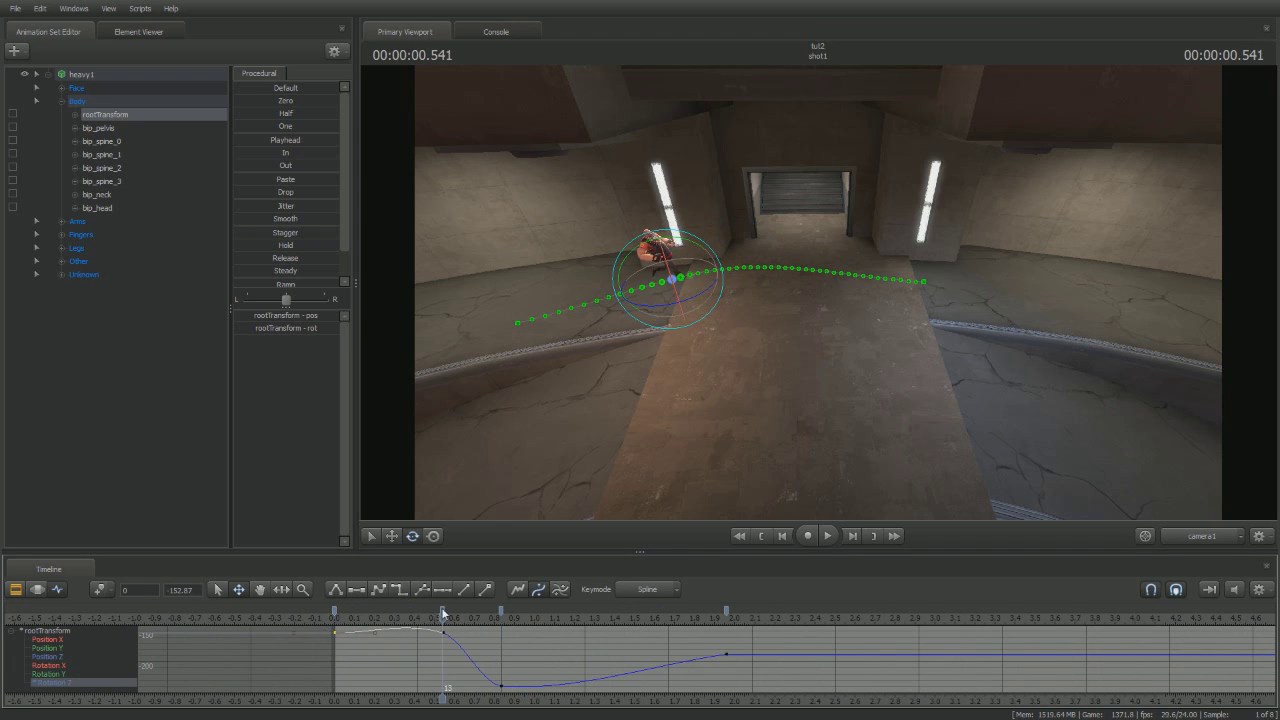
left_click(443, 631)
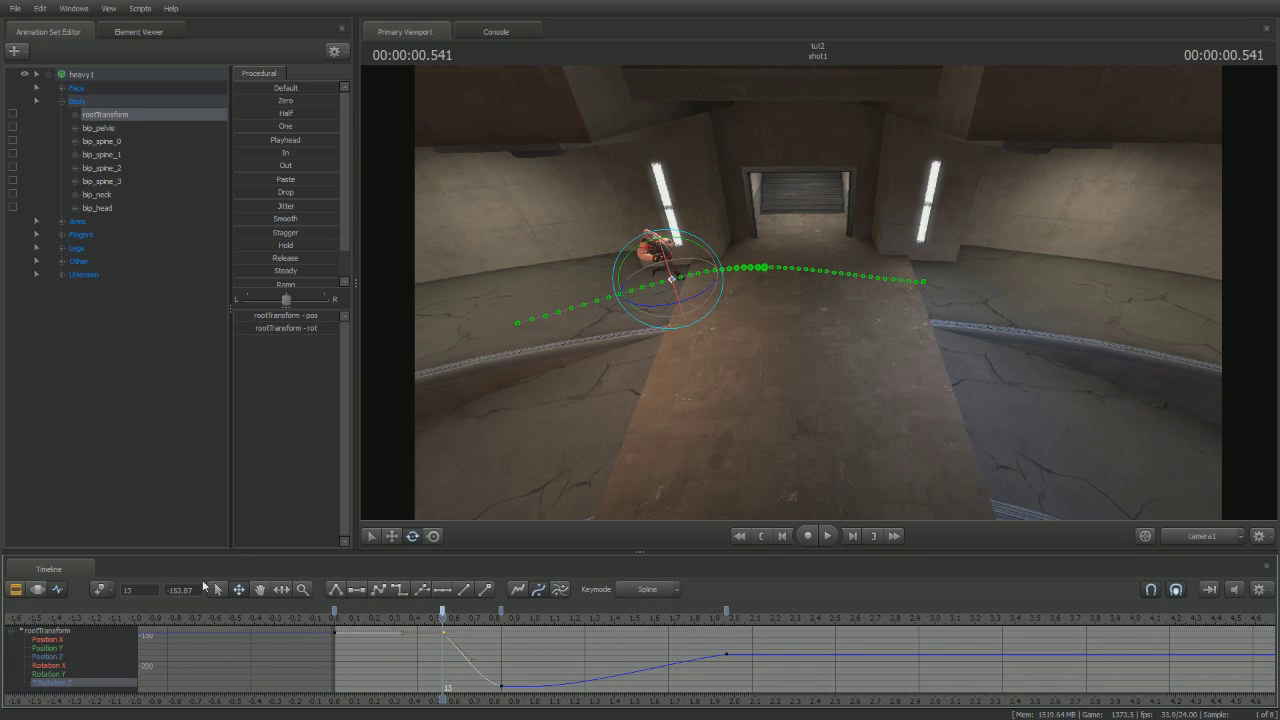
Step: Copy the Rotation Z key at frame 20 to 00:00:01.166 and the key at frame 13 to 00:00:01.541
left_click(570, 623)
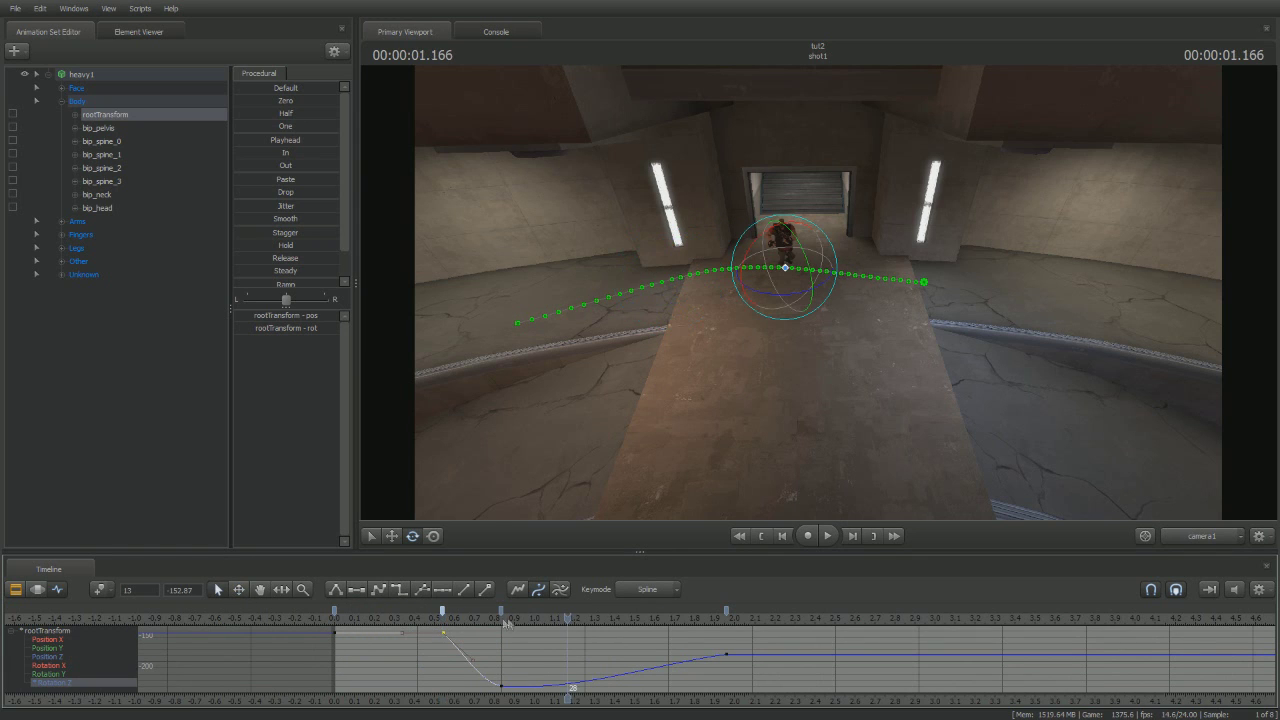
left_click(500, 614)
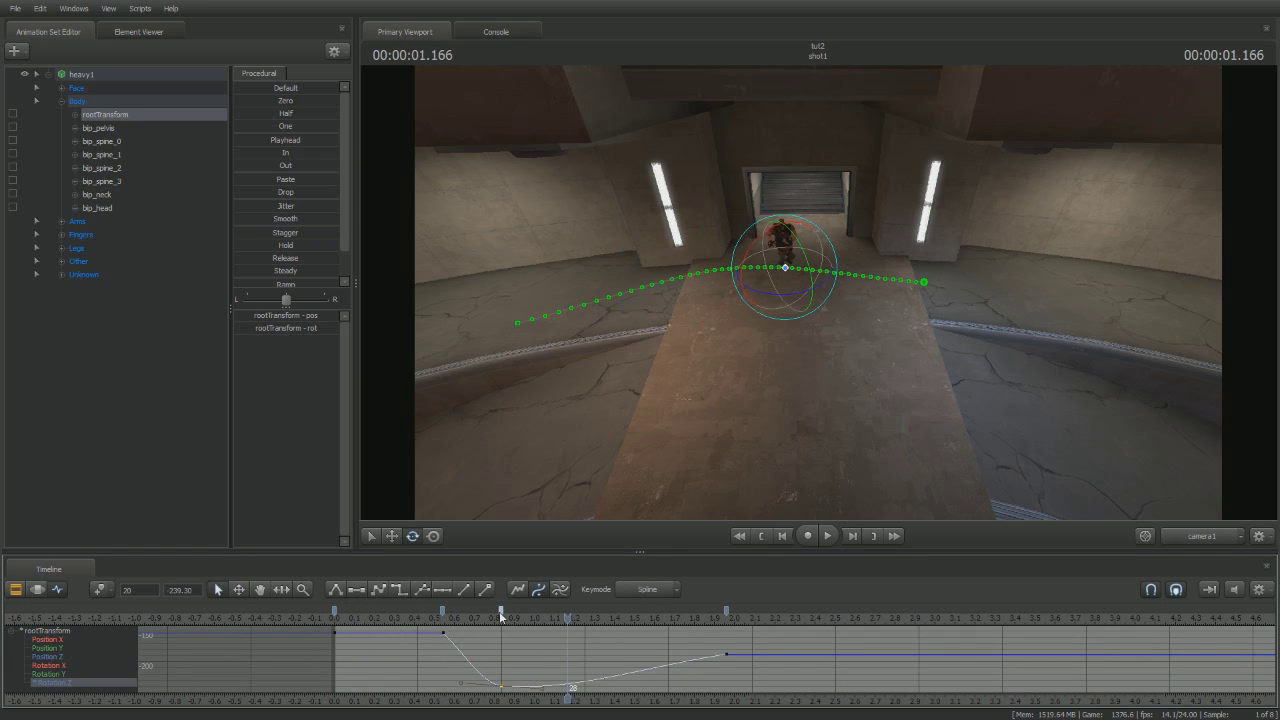
left_click(618, 623)
left_click(642, 623)
left_click(443, 611)
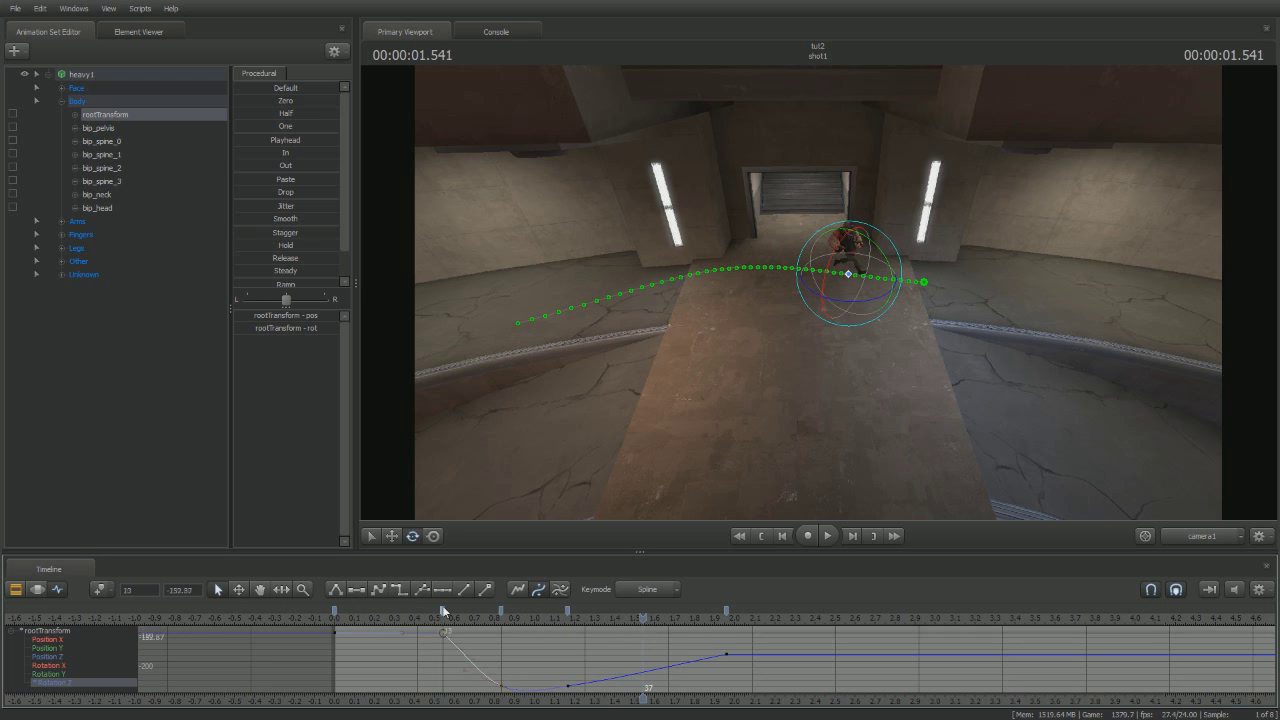
key("ctrl+c")
key("ctrl+v")
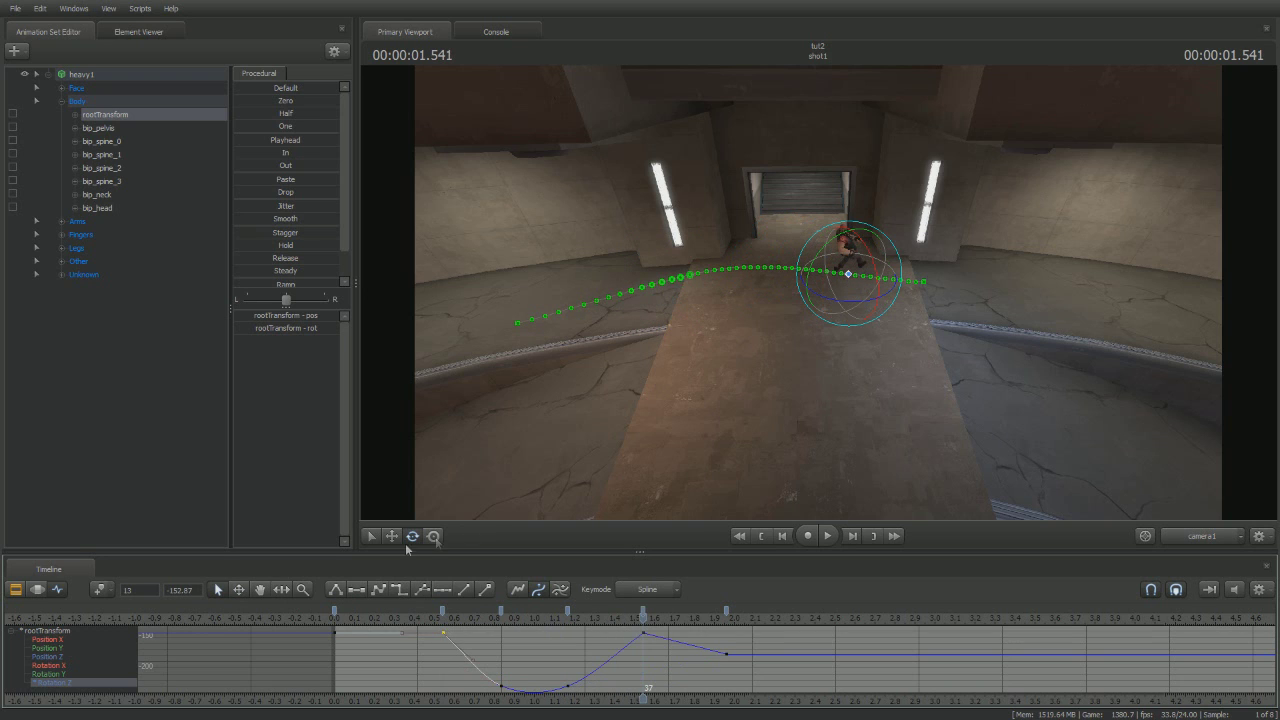
Step: Show all rootTransform curves and, at 00:00:01.541, move the root away from the back doorway to curve its path
left_click(45, 631)
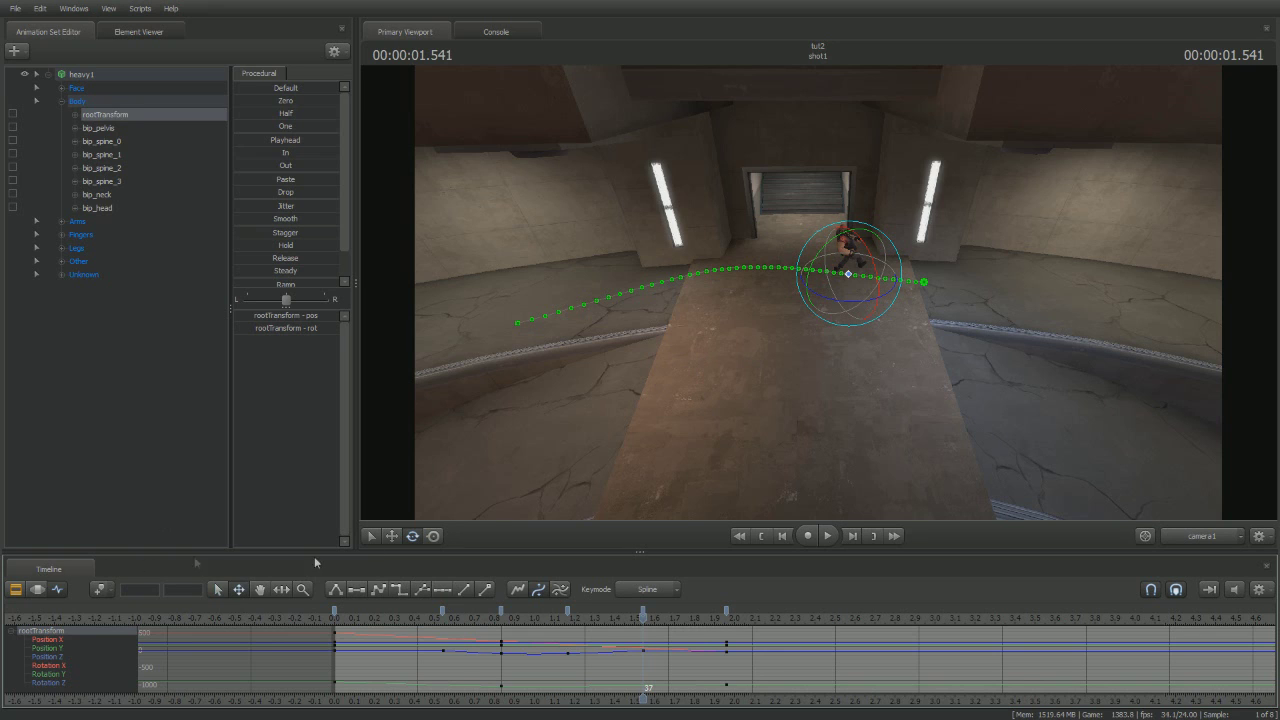
key("w")
left_click_drag(850, 287, 854, 308)
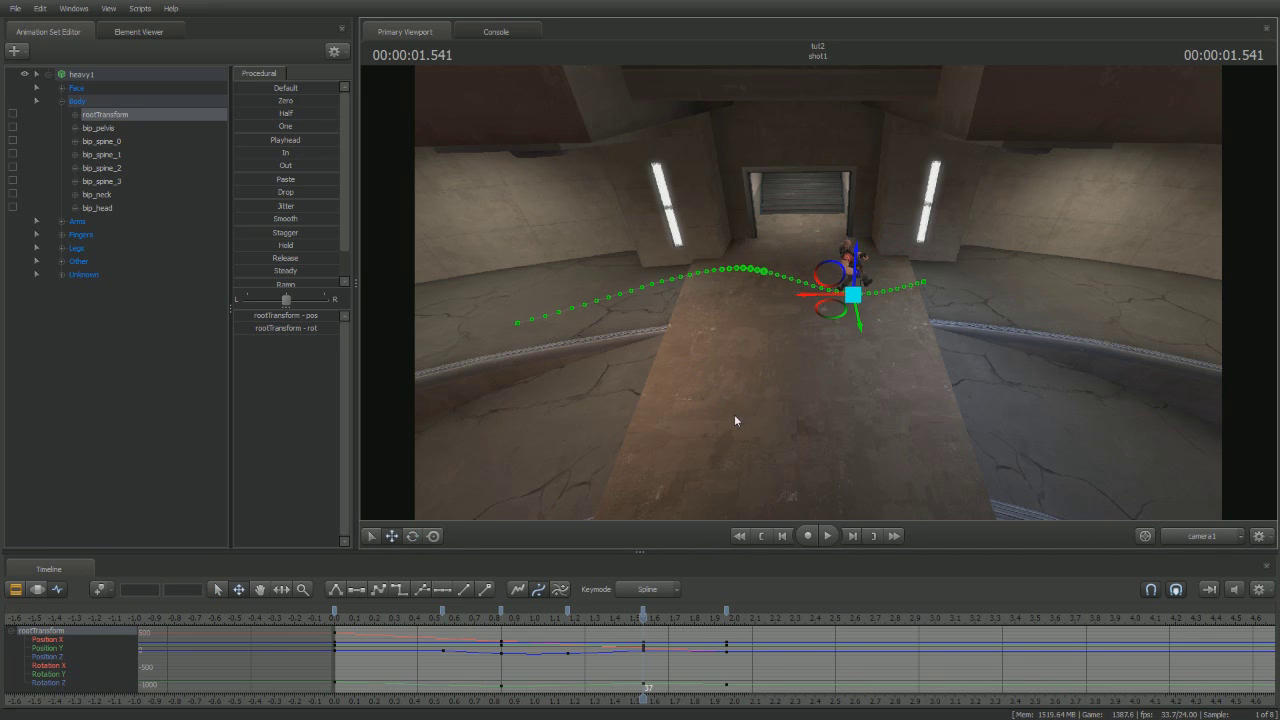
Step: Play the shot repeatedly to check heavy1's motion along the curved root path
key("space")
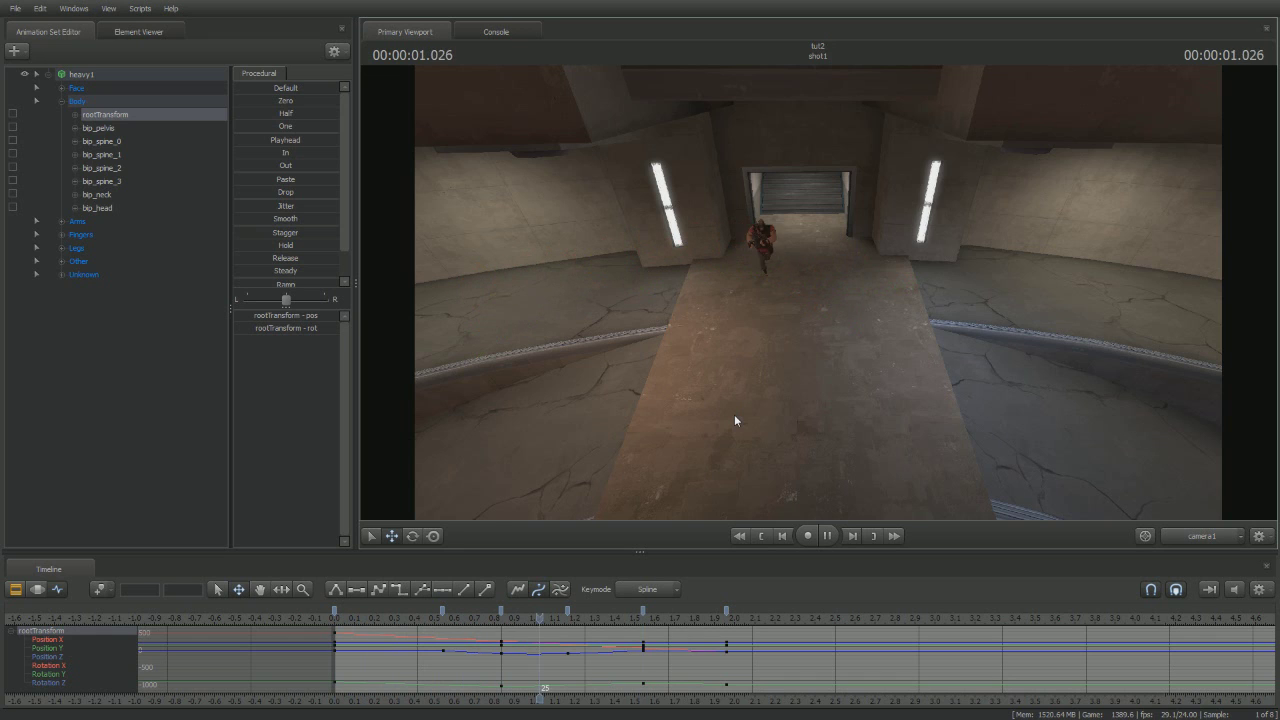
key("space")
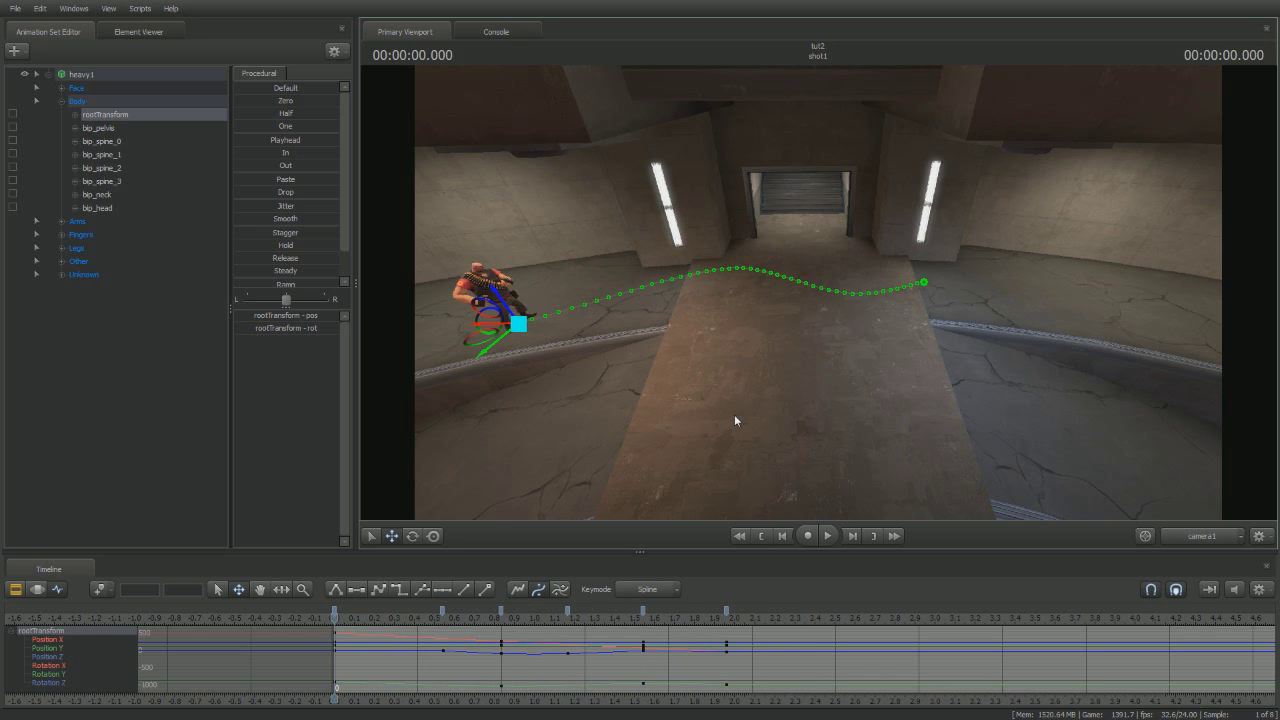
key("space")
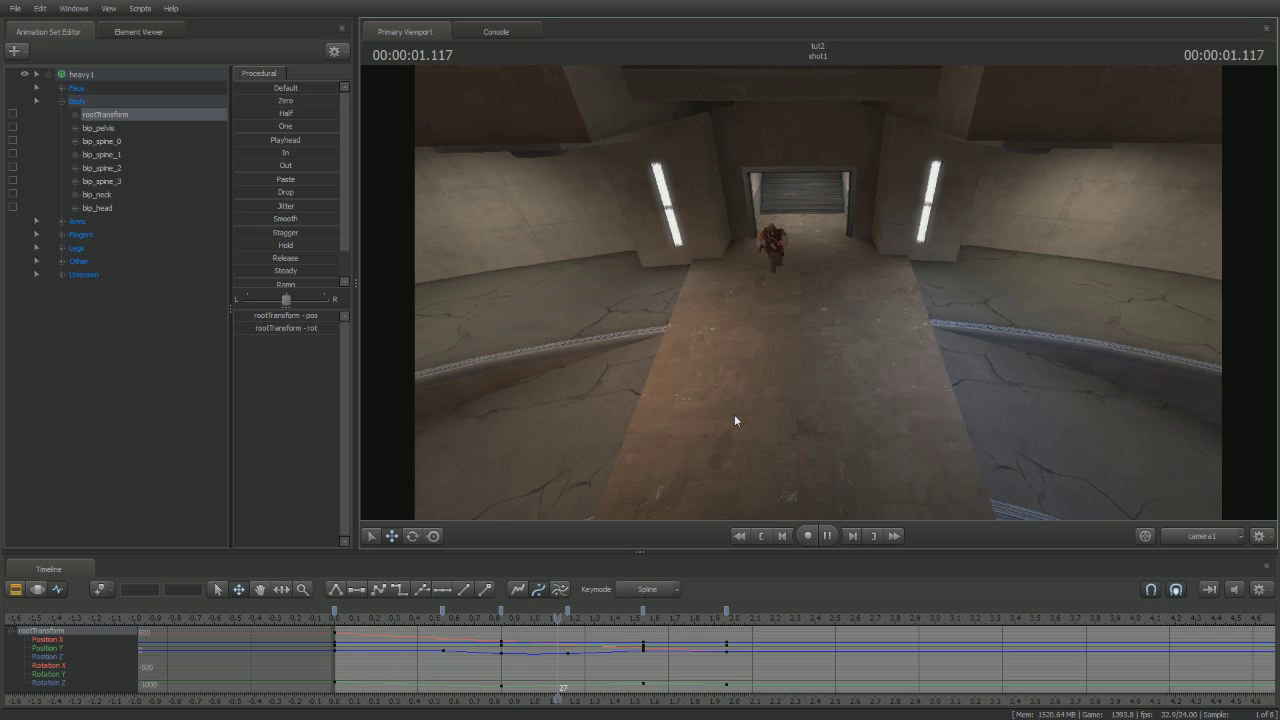
key("space")
key("space")
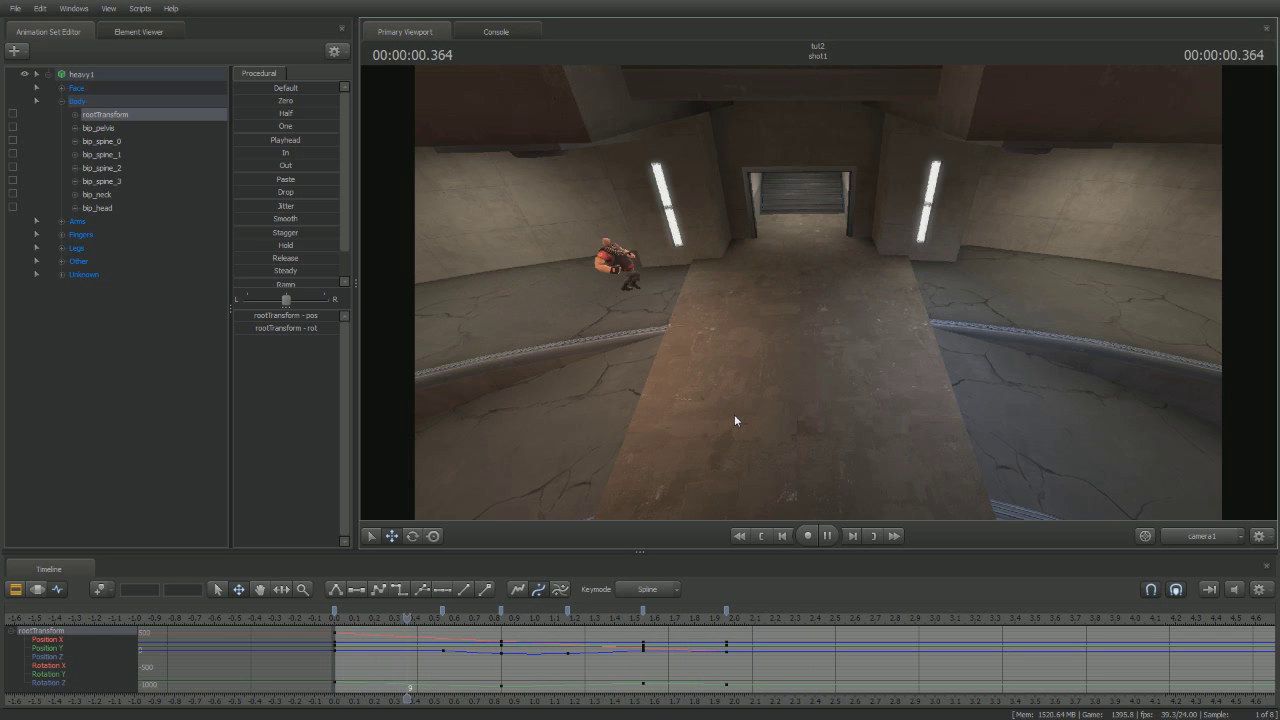
key("space")
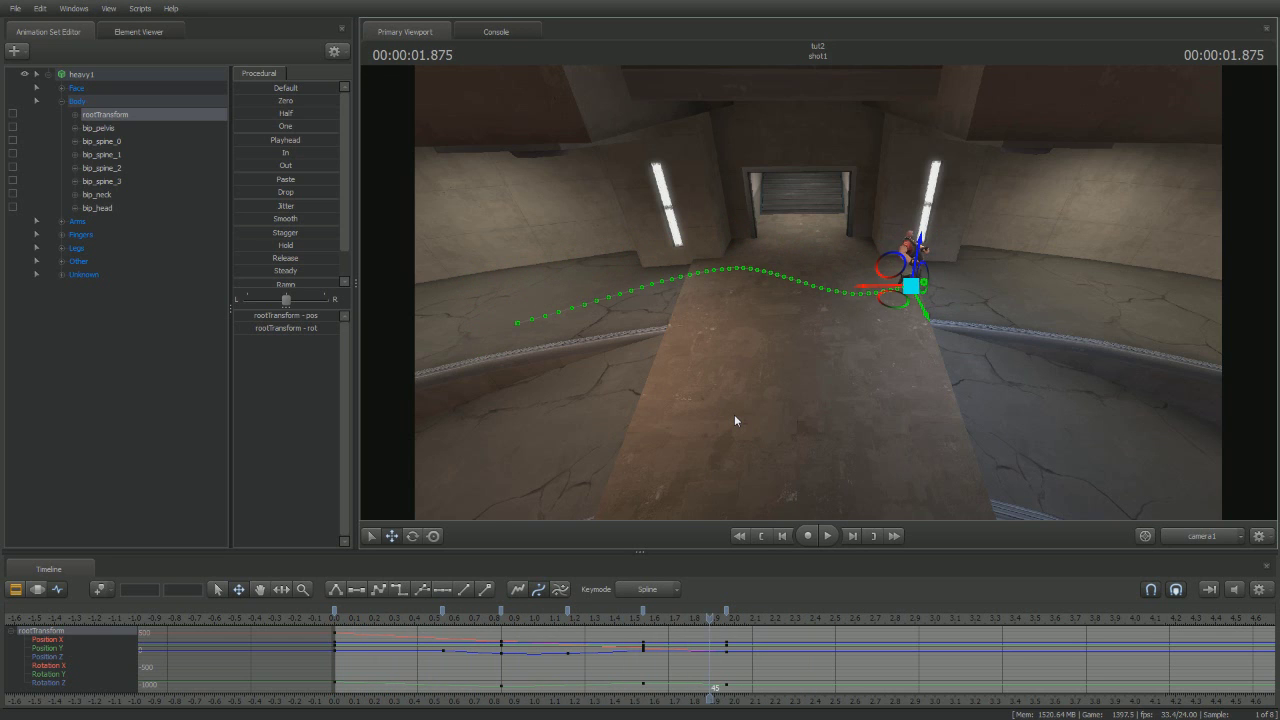
Step: At 00:00:01.958, move heavy1's root farther across the walkway to lengthen the end of its path
key("Right")
key("Right")
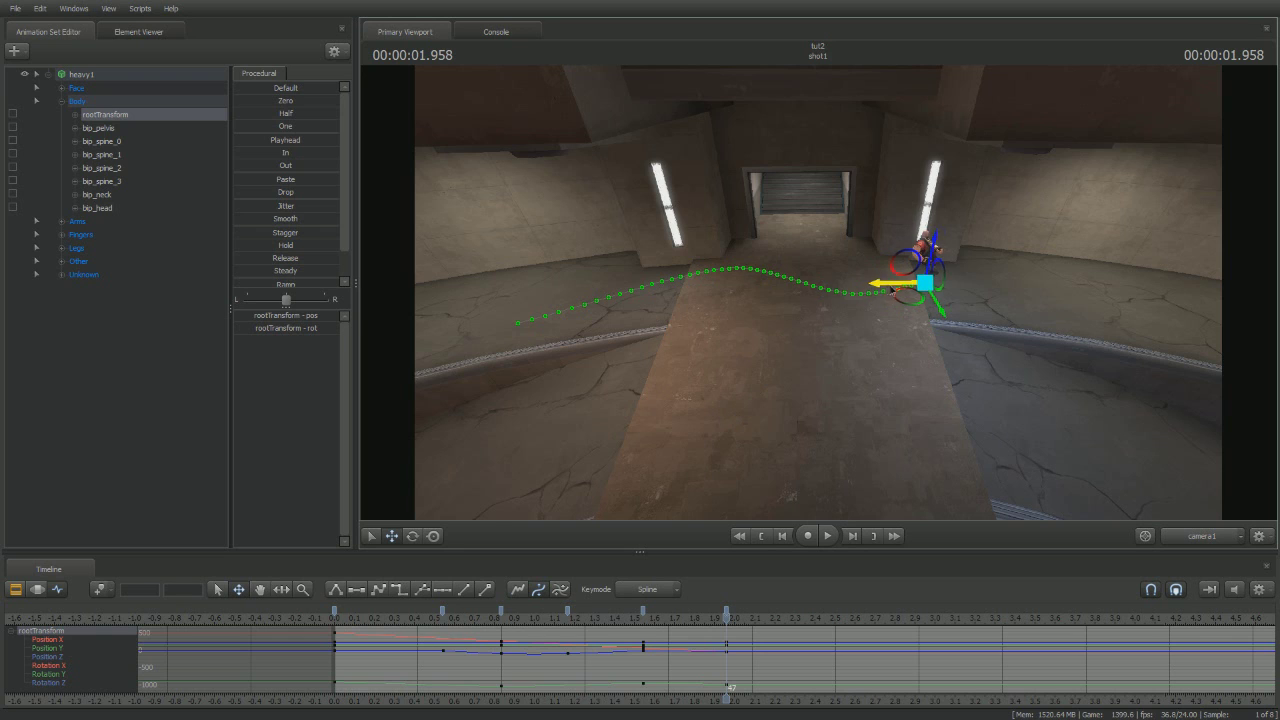
left_click_drag(893, 291, 935, 291)
Step: At the 00:00:00.833 key, shift heavy1's root slightly back towards the side where the run starts
key("Up")
key("Up")
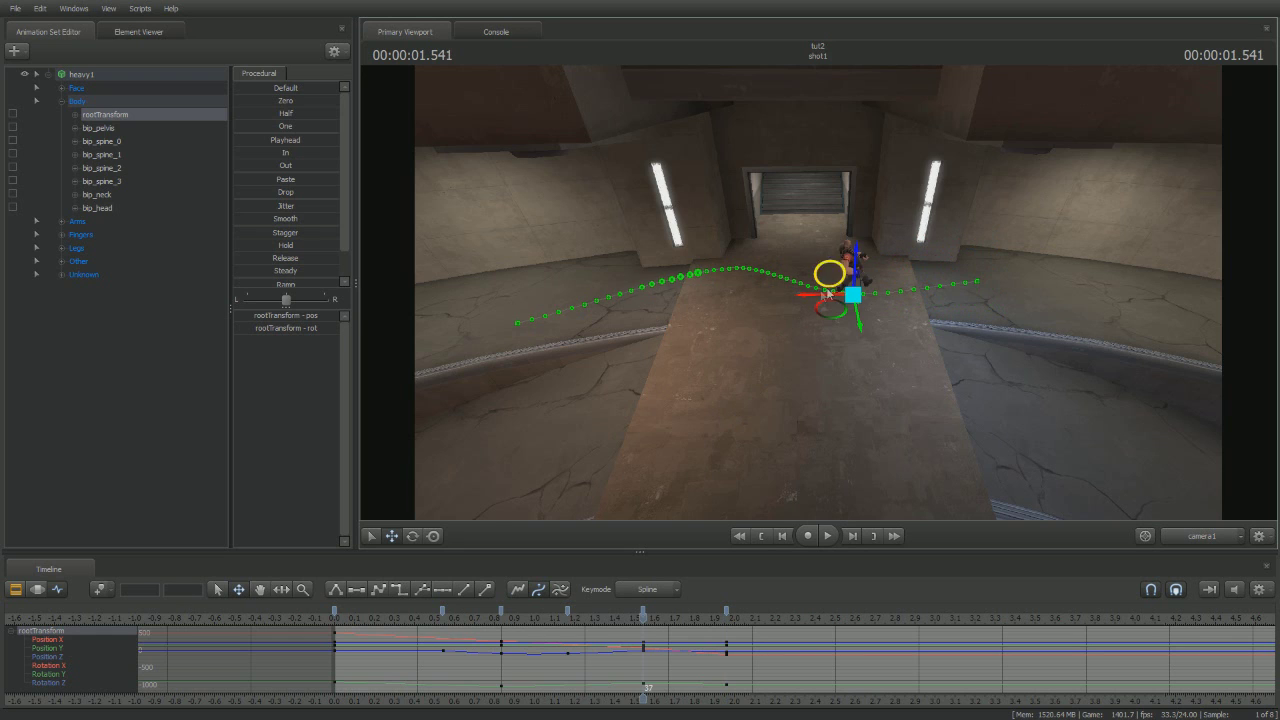
key("Down")
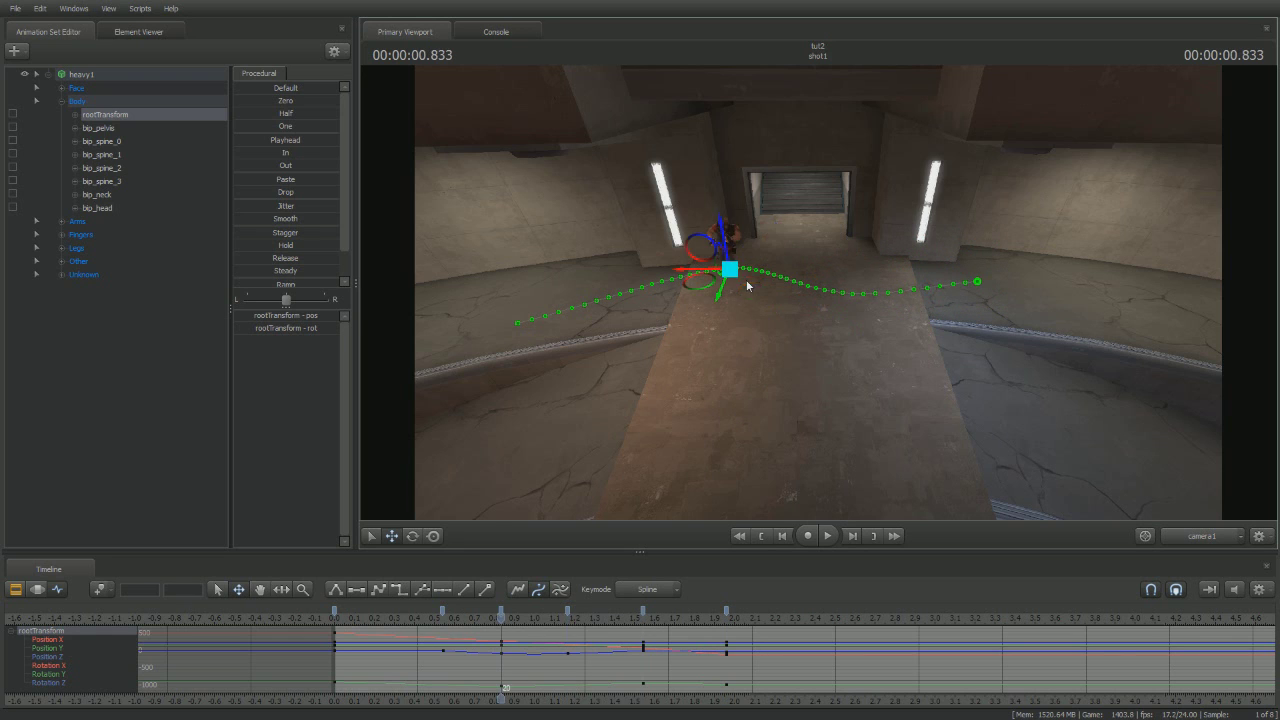
left_click_drag(687, 277, 665, 277)
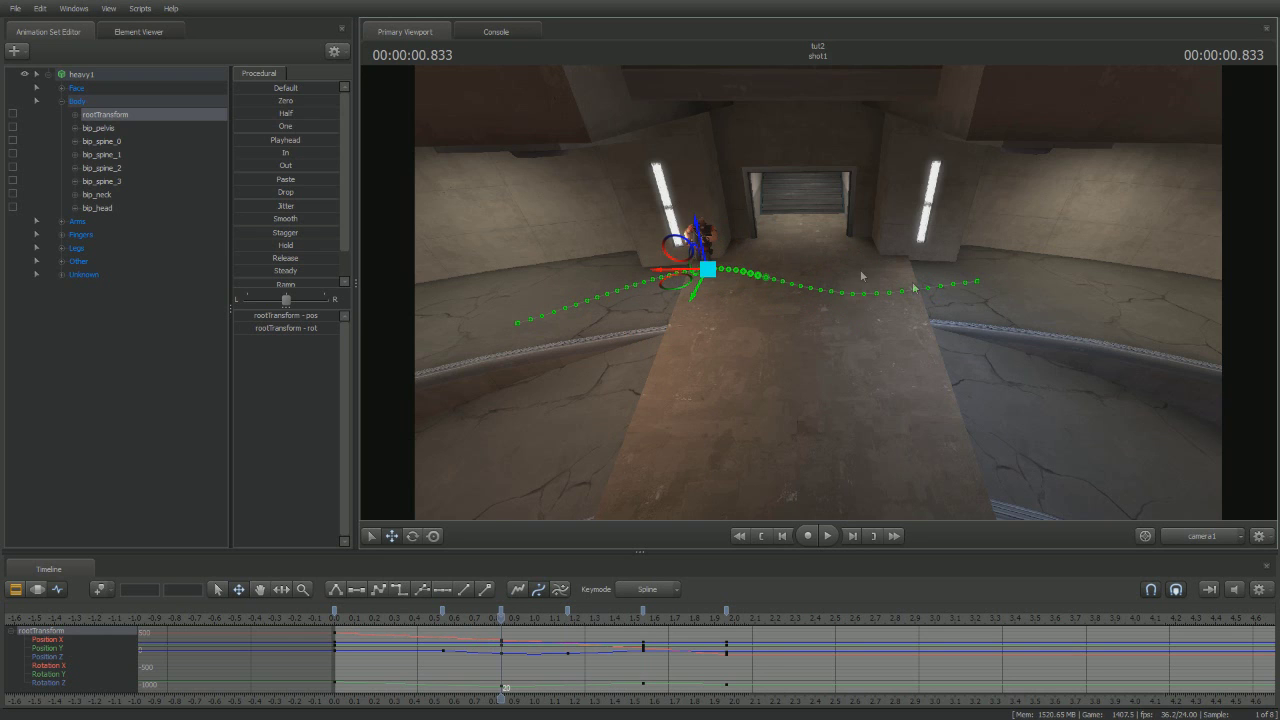
Step: Return to the shot's start, switch to the Clip Editor, and start a sequence import for heavy1 with run_PRIMARY chosen
key("Home")
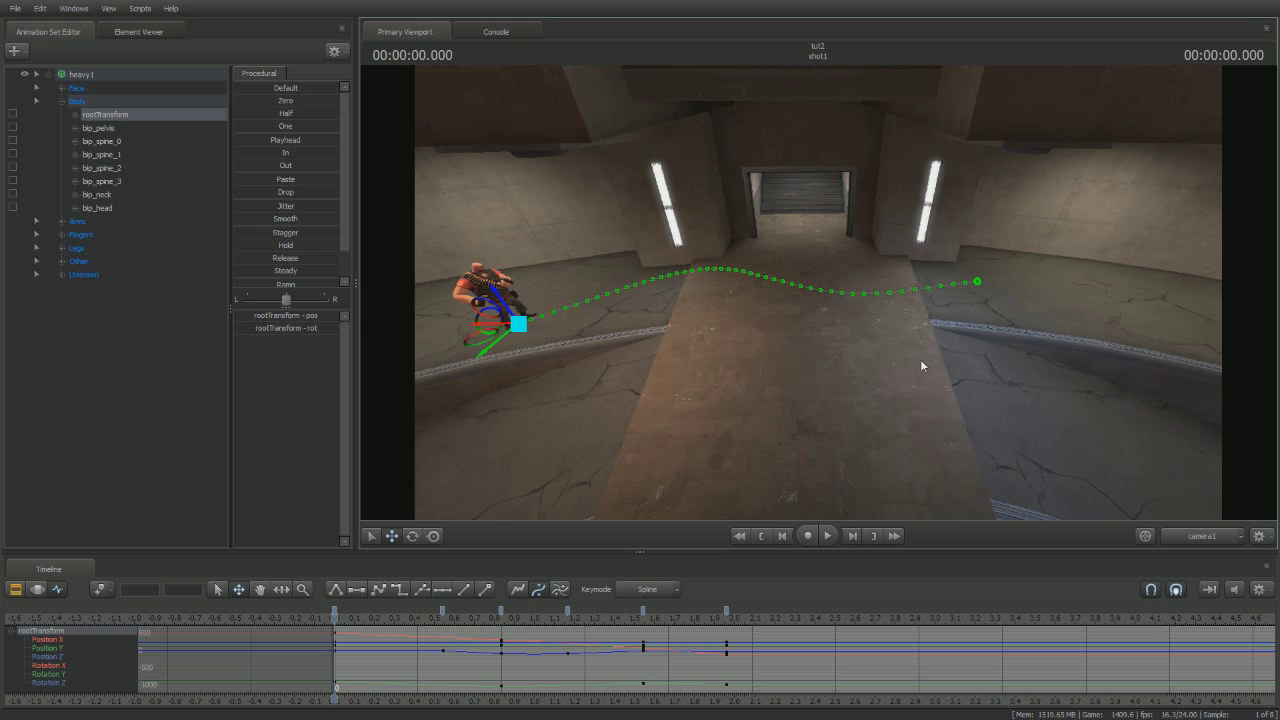
key("F3")
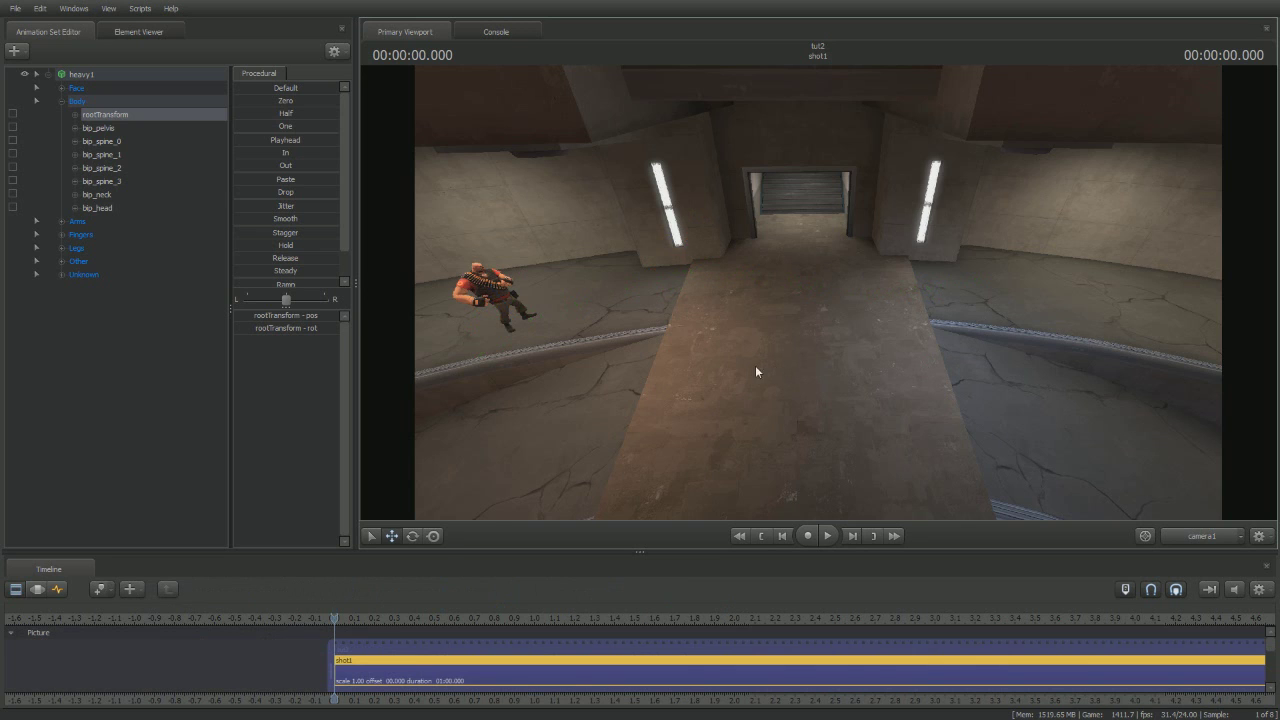
left_click(40, 74)
right_click(68, 75)
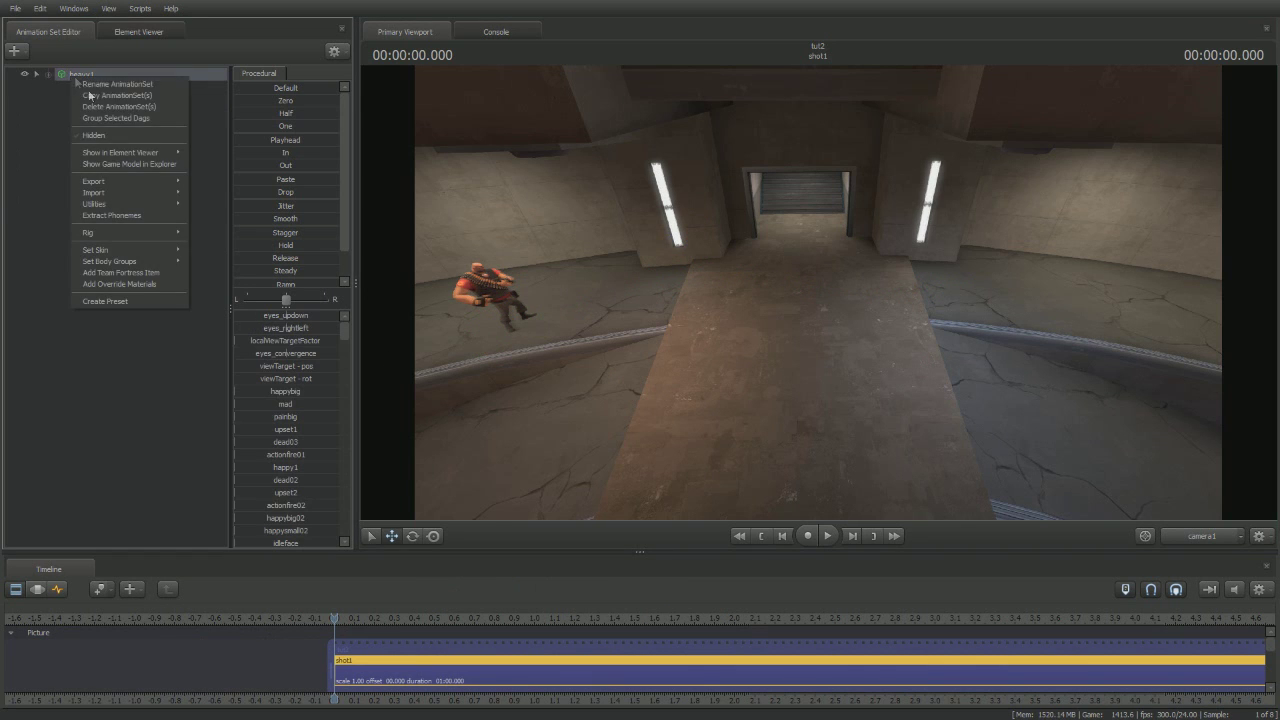
mouse_move(170, 193)
left_click(212, 205)
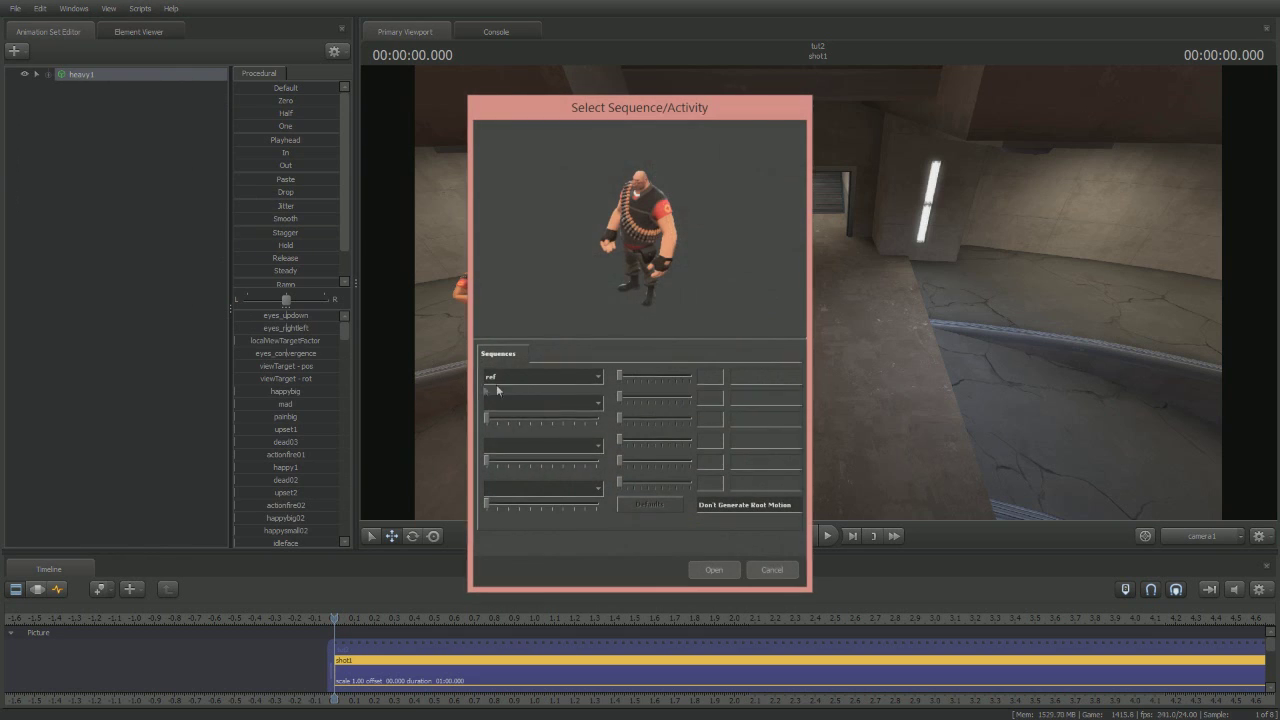
left_click(498, 378)
left_click(540, 446)
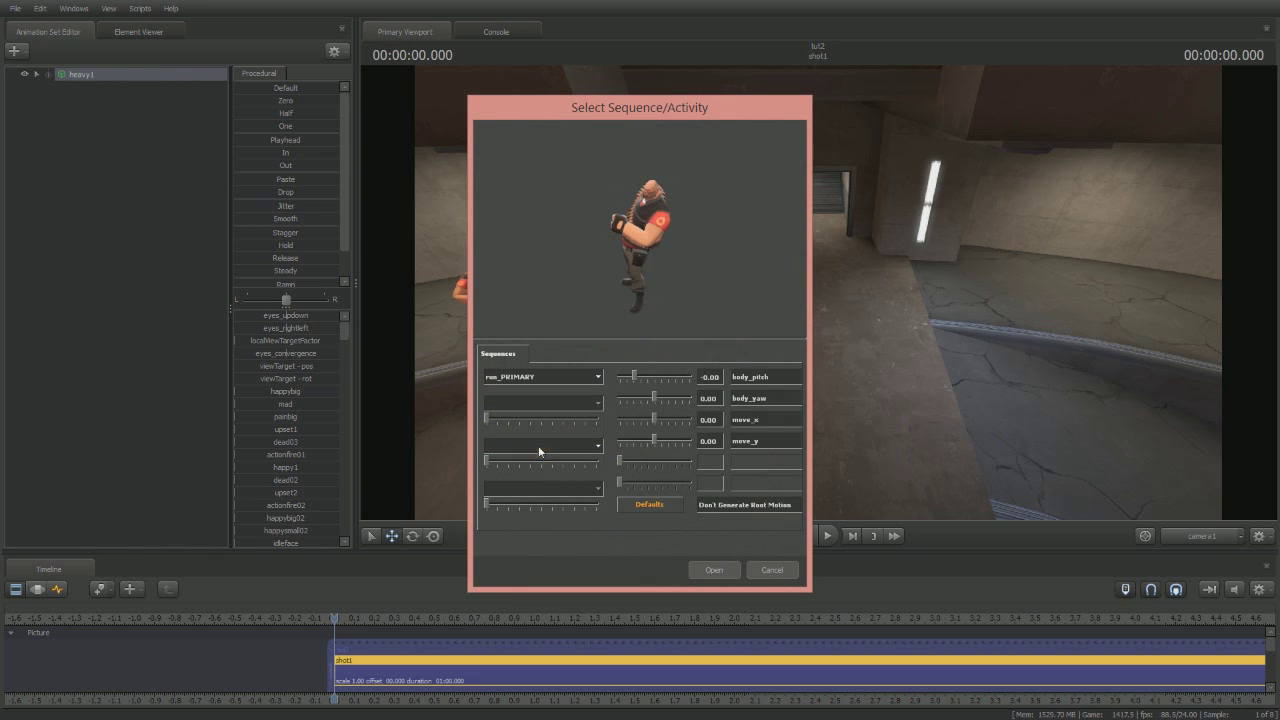
Step: Import run_PRIMARY with Root Drives Pose Params and both move_x and move_y at 1.00, and play the shot to check the run
left_click(720, 507)
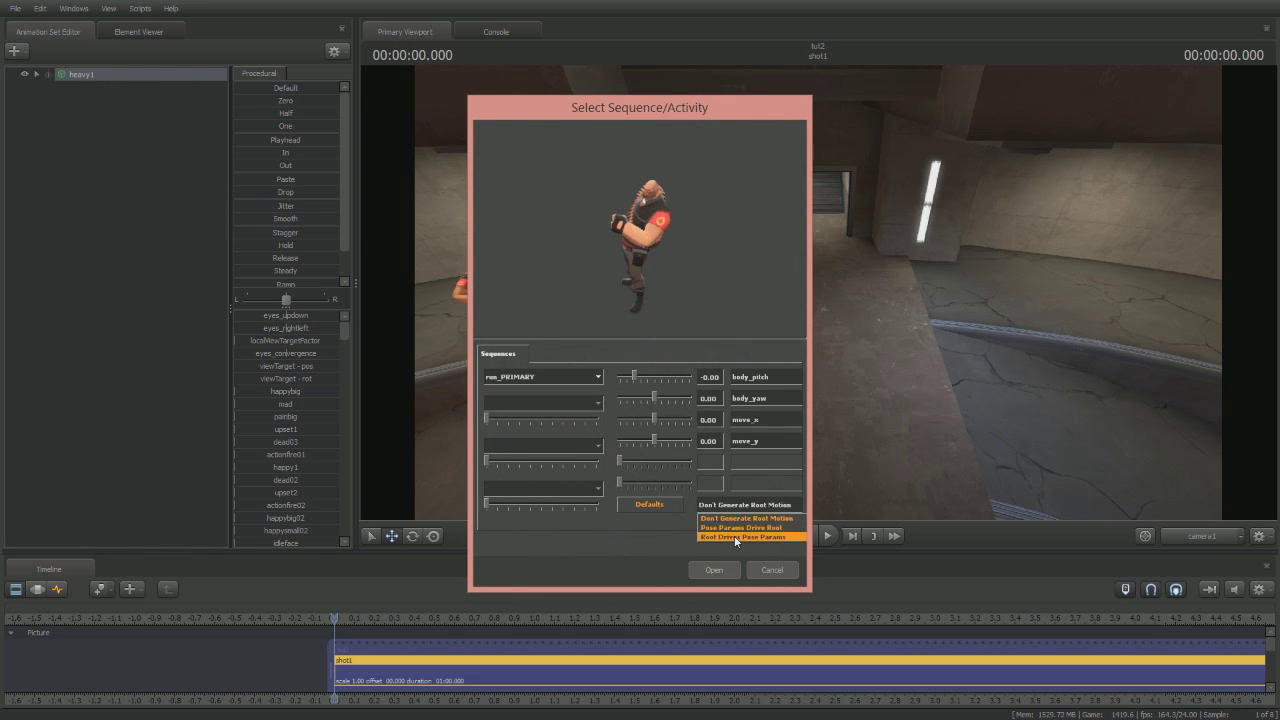
left_click(736, 538)
left_click_drag(655, 439, 745, 460)
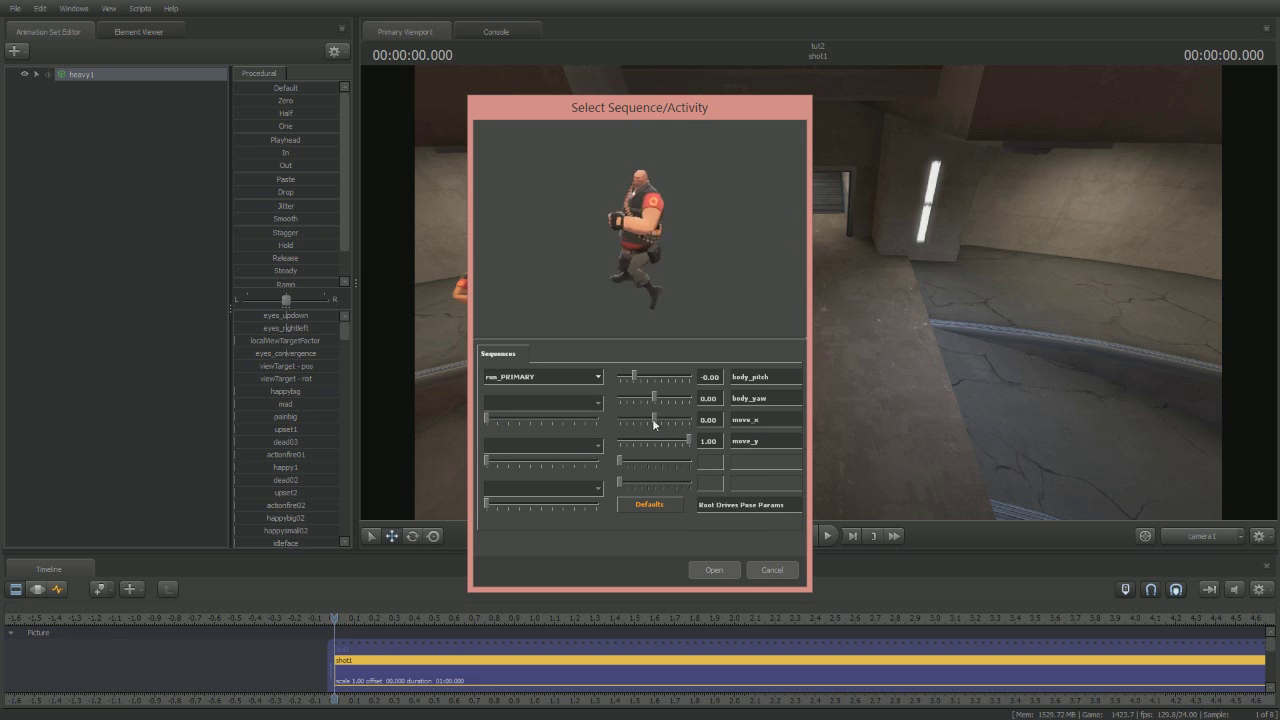
left_click_drag(653, 420, 695, 421)
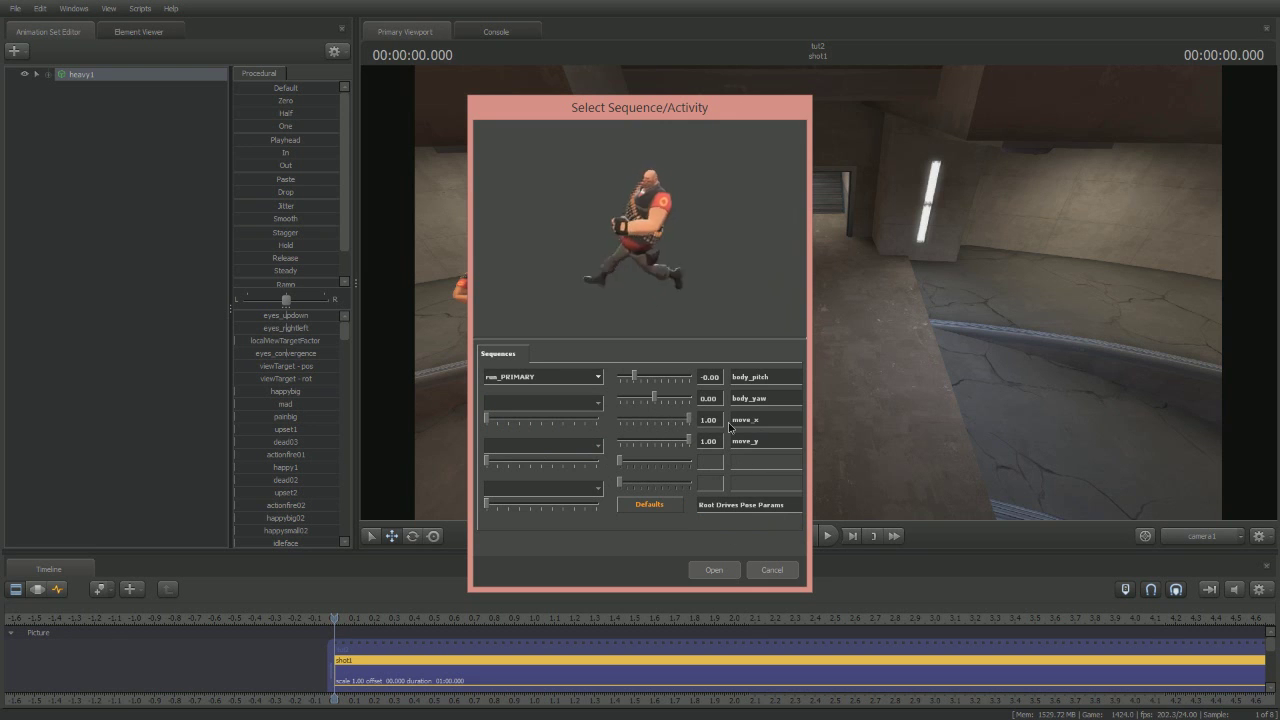
left_click(712, 571)
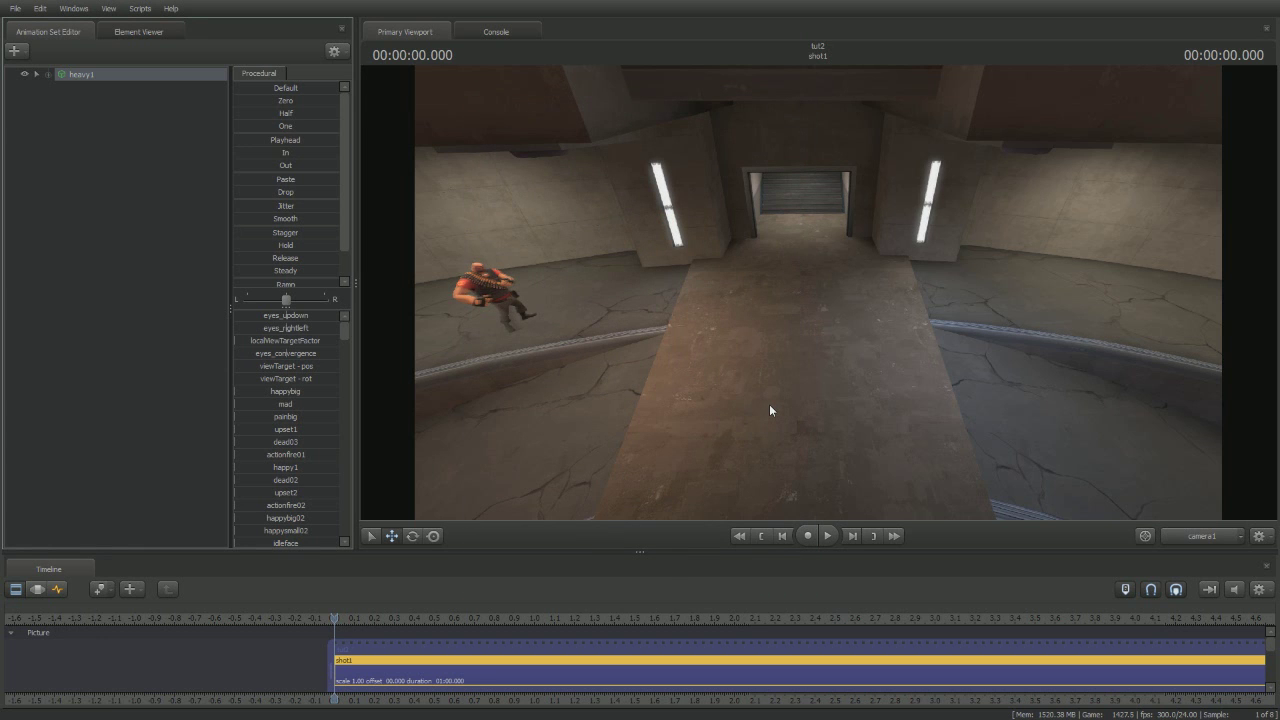
key("space")
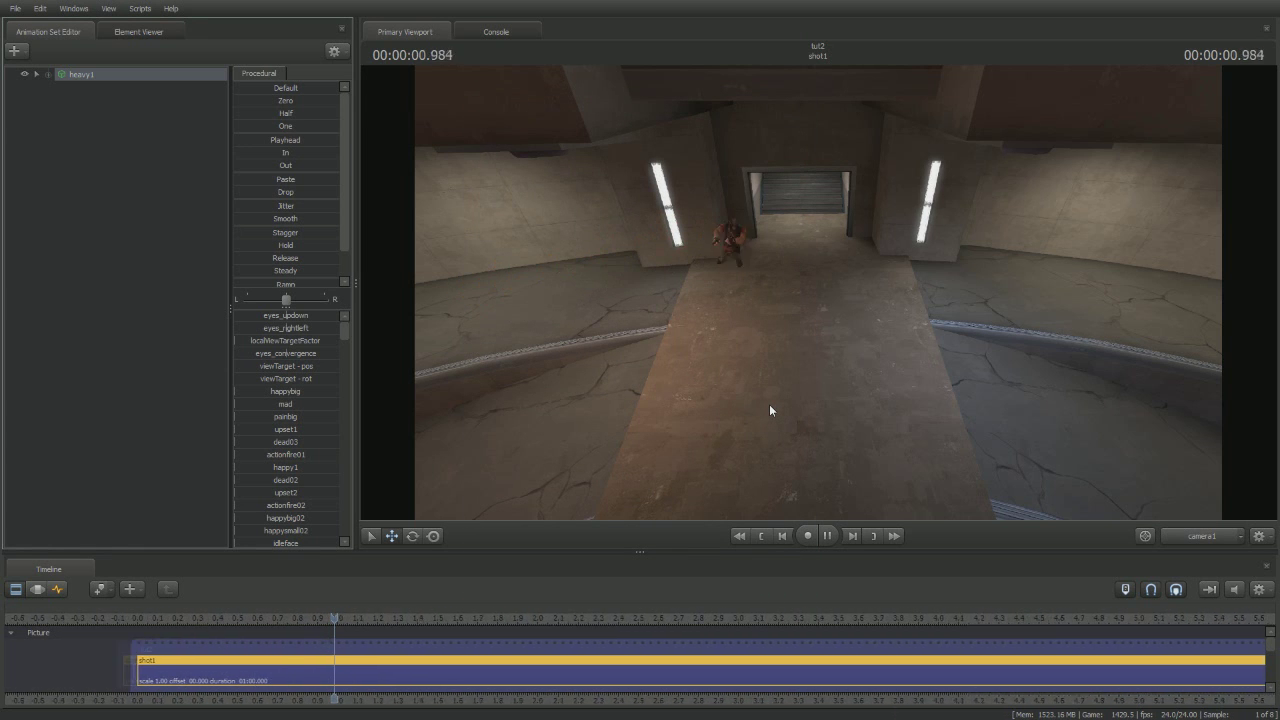
key("Home")
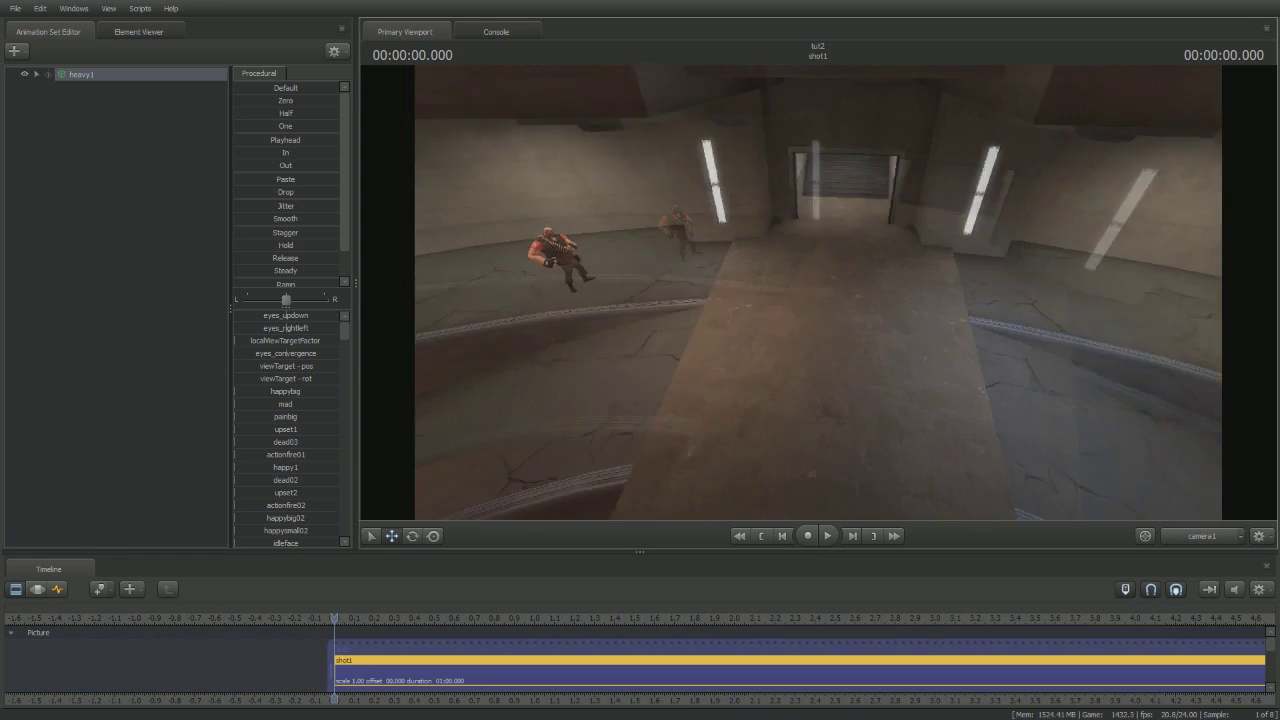
Step: At the shot's start, switch the viewport to the Work Camera near heavy1 and lock it to heavy1's rootTransform
key("w")
left_click_drag(769, 404, 720, 390)
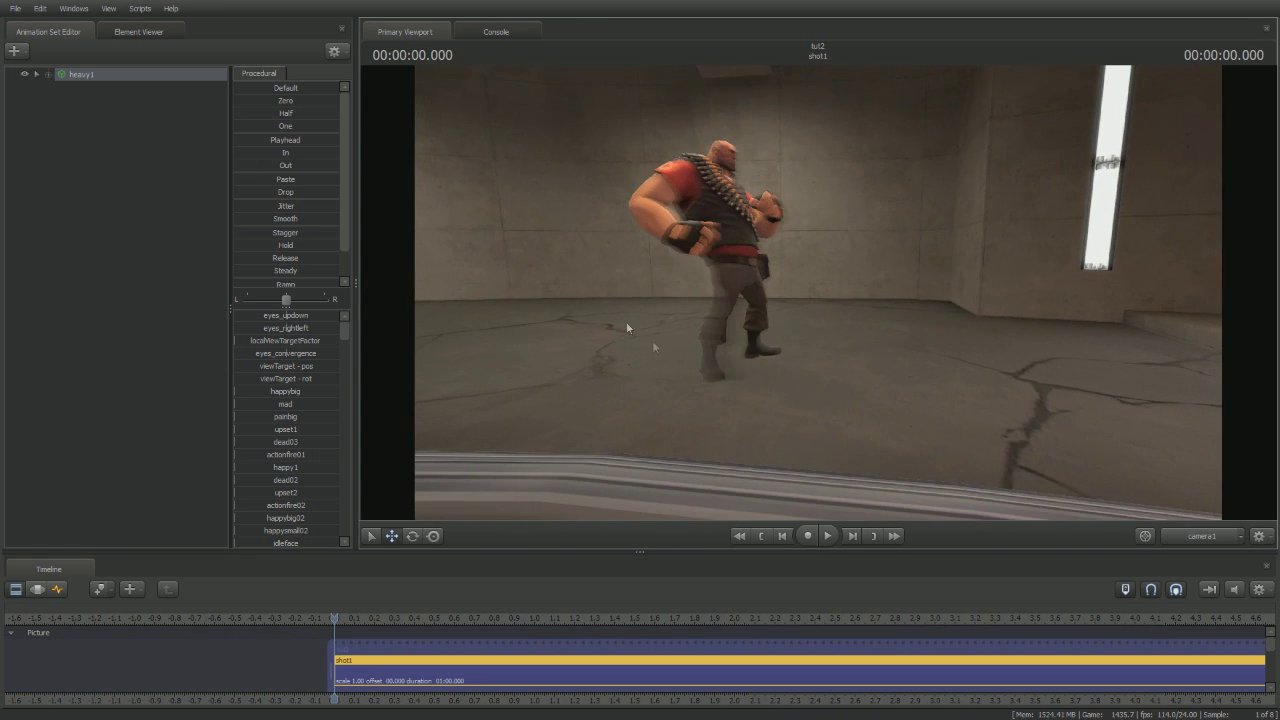
key("F4")
left_click(47, 76)
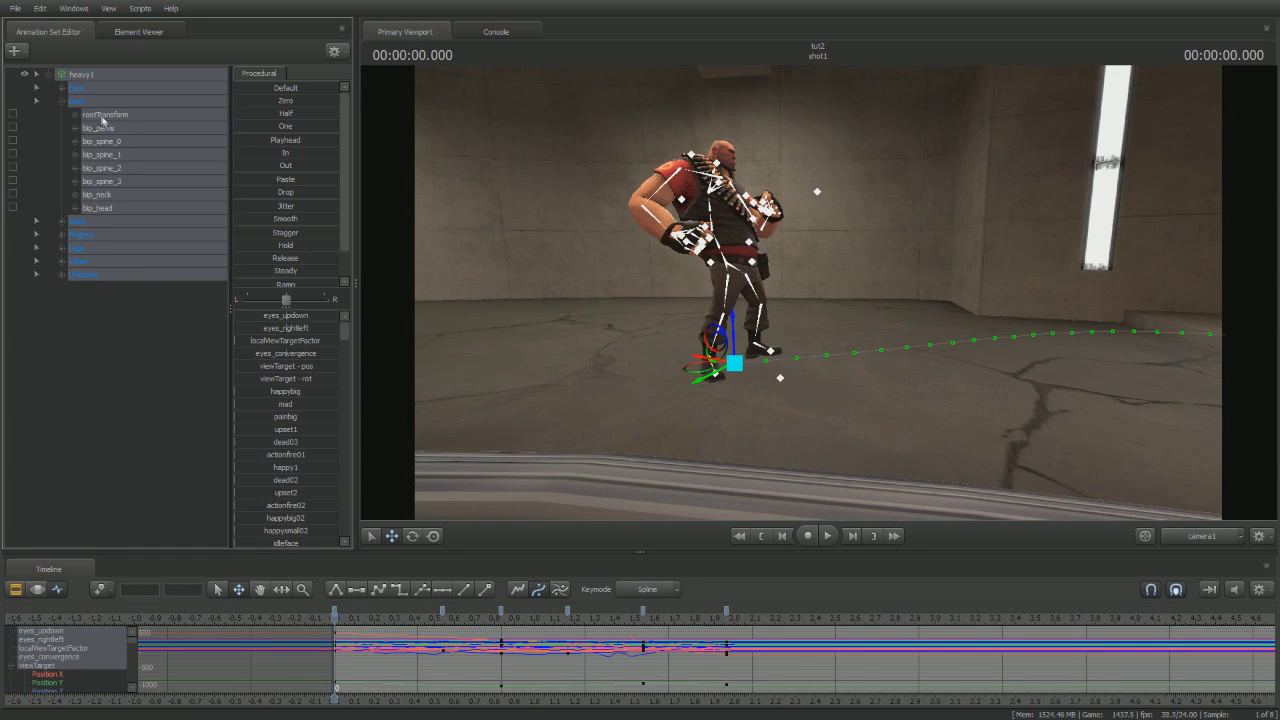
left_click(104, 118)
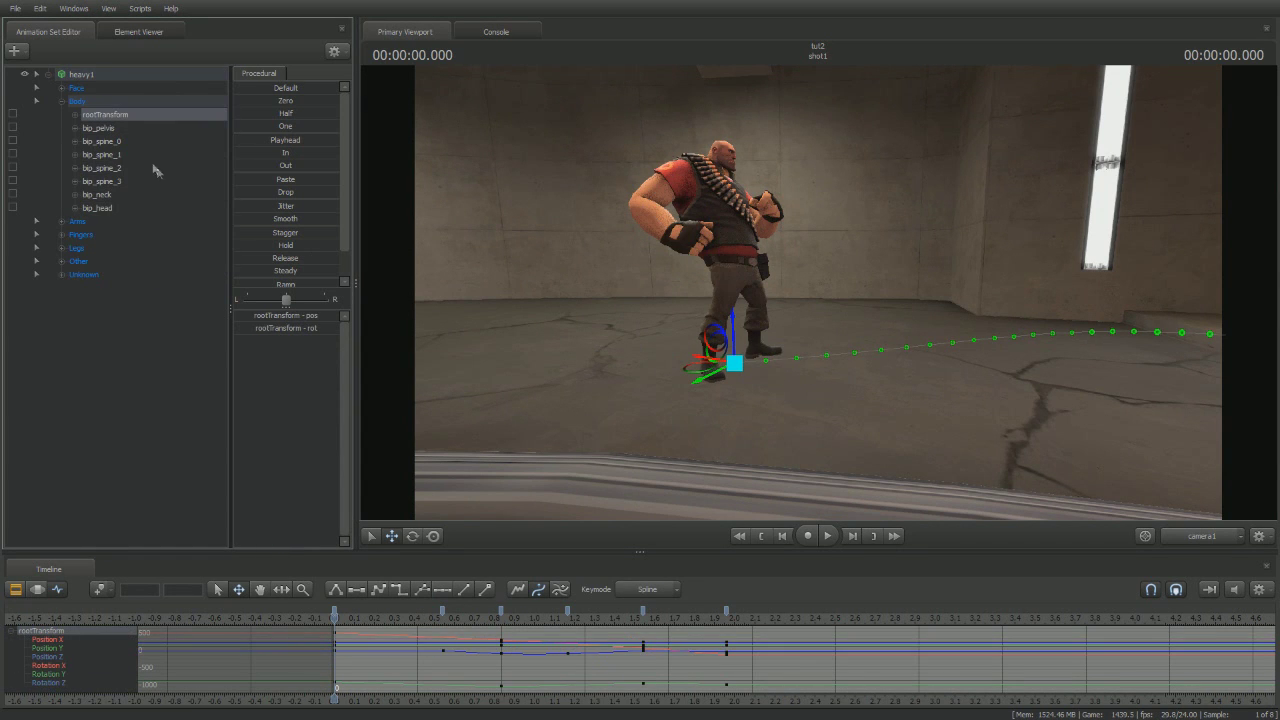
left_click(1204, 538)
left_click_drag(663, 298, 663, 298)
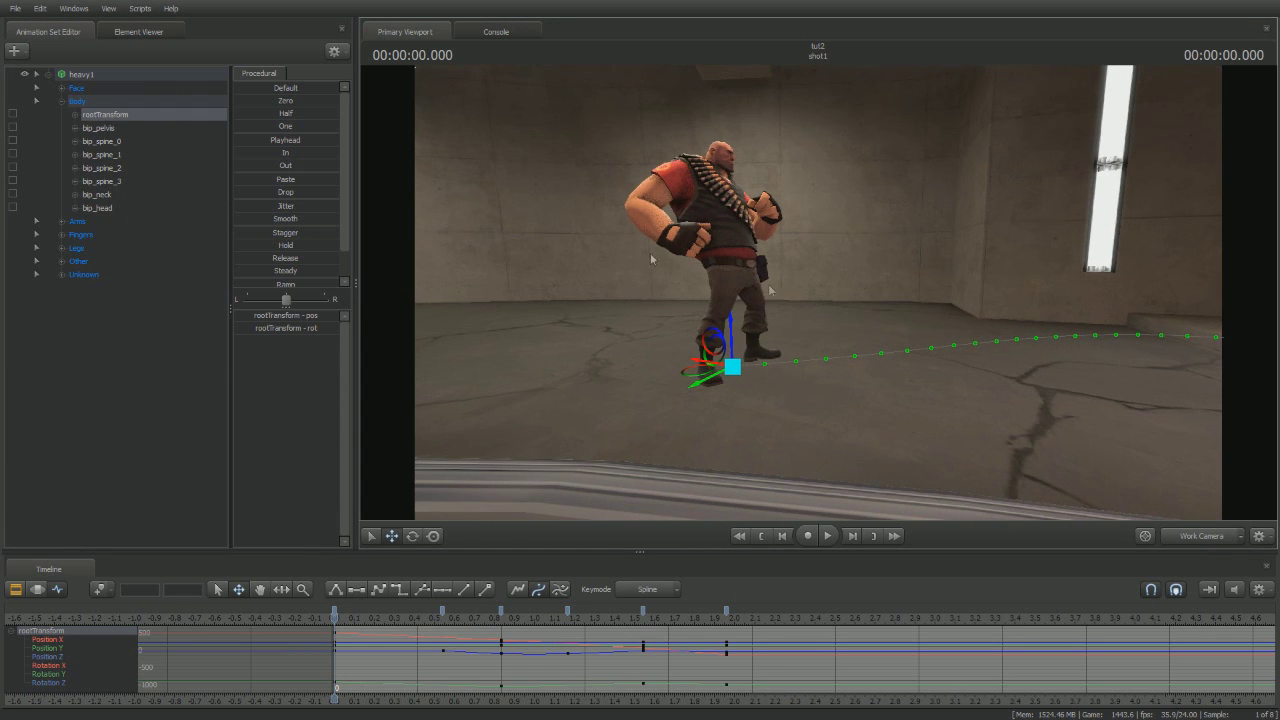
right_click(109, 117)
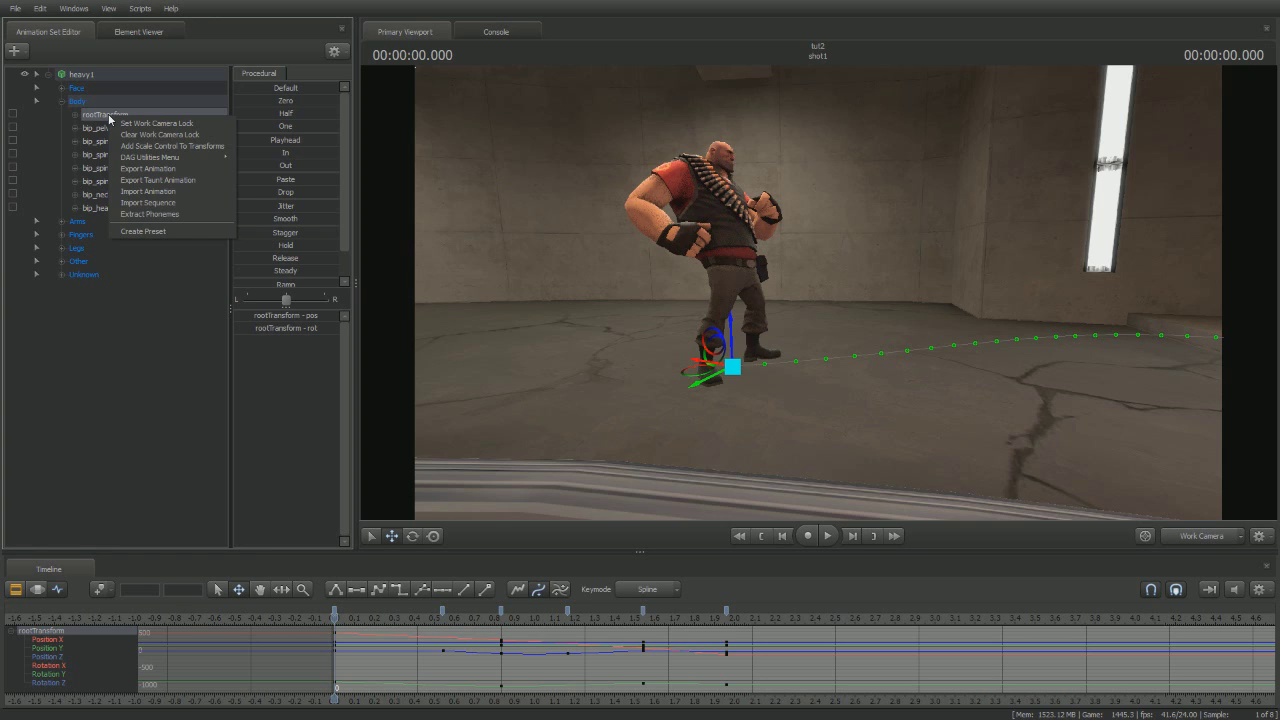
left_click(151, 124)
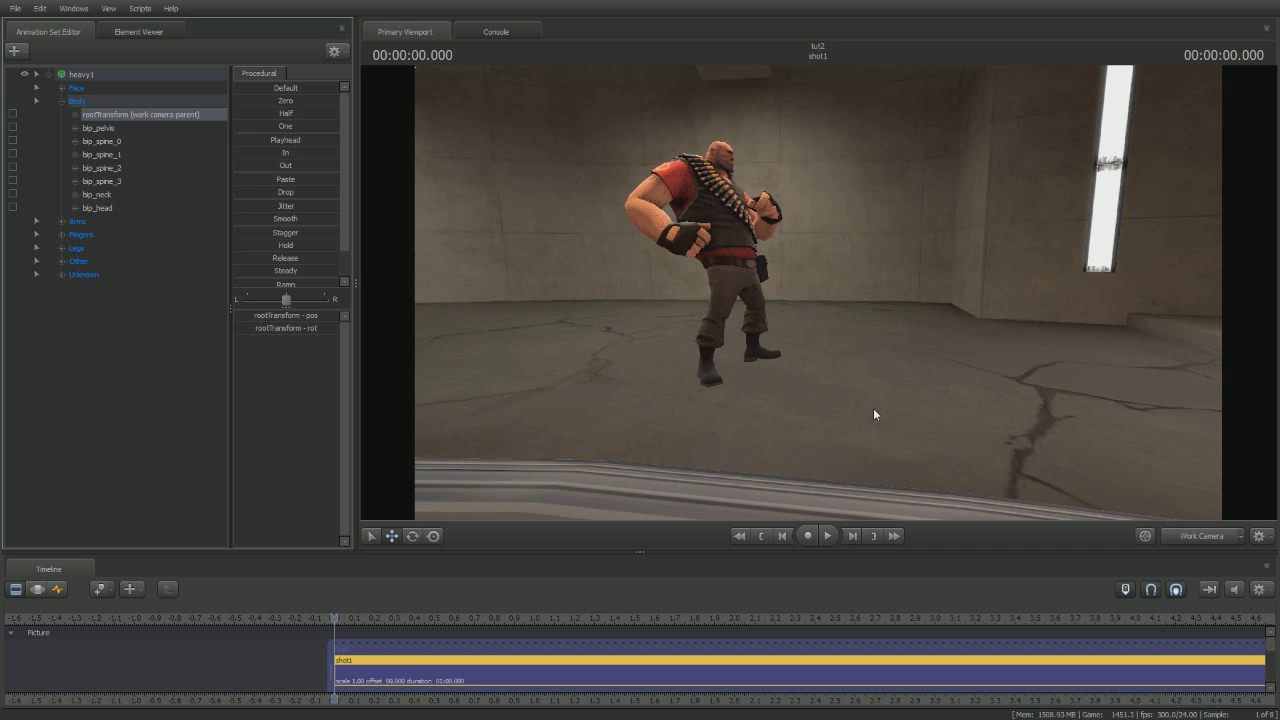
Step: Play the shot through the locked work camera, pause at 00:00:01.625, and examine heavy1's legs up close
key("space")
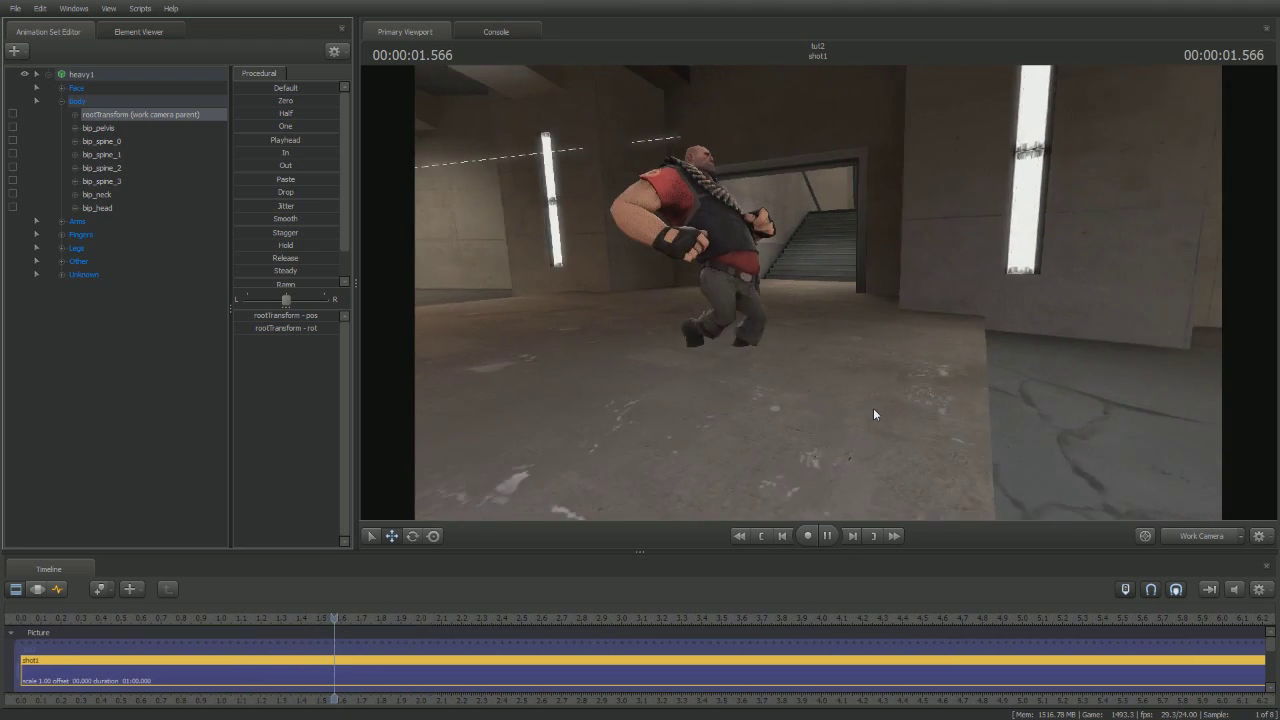
key("space")
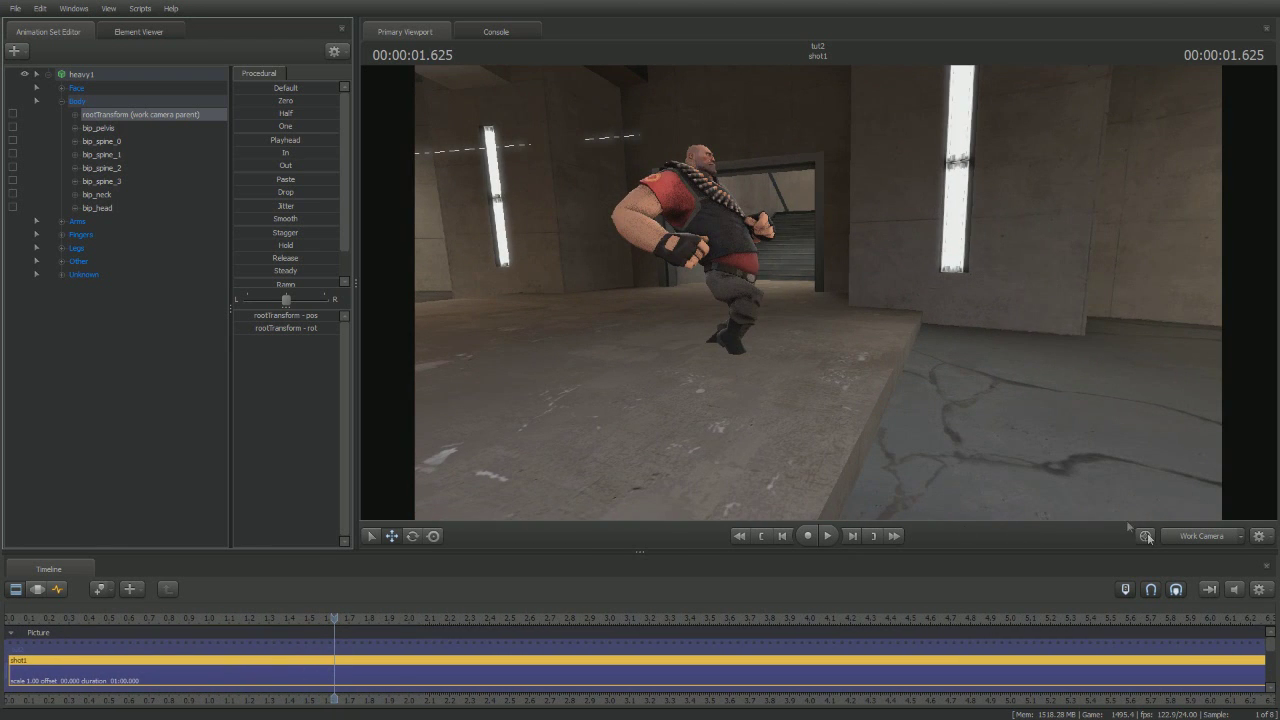
mouse_move(761, 403)
left_mouse_down()
mouse_move(761, 385)
mouse_move(745, 385)
mouse_move(761, 385)
left_mouse_up()
key("s")
key("w")
key("w")
mouse_move(818, 292)
left_mouse_down()
mouse_move(790, 292)
mouse_move(800, 315)
mouse_move(818, 292)
left_mouse_up()
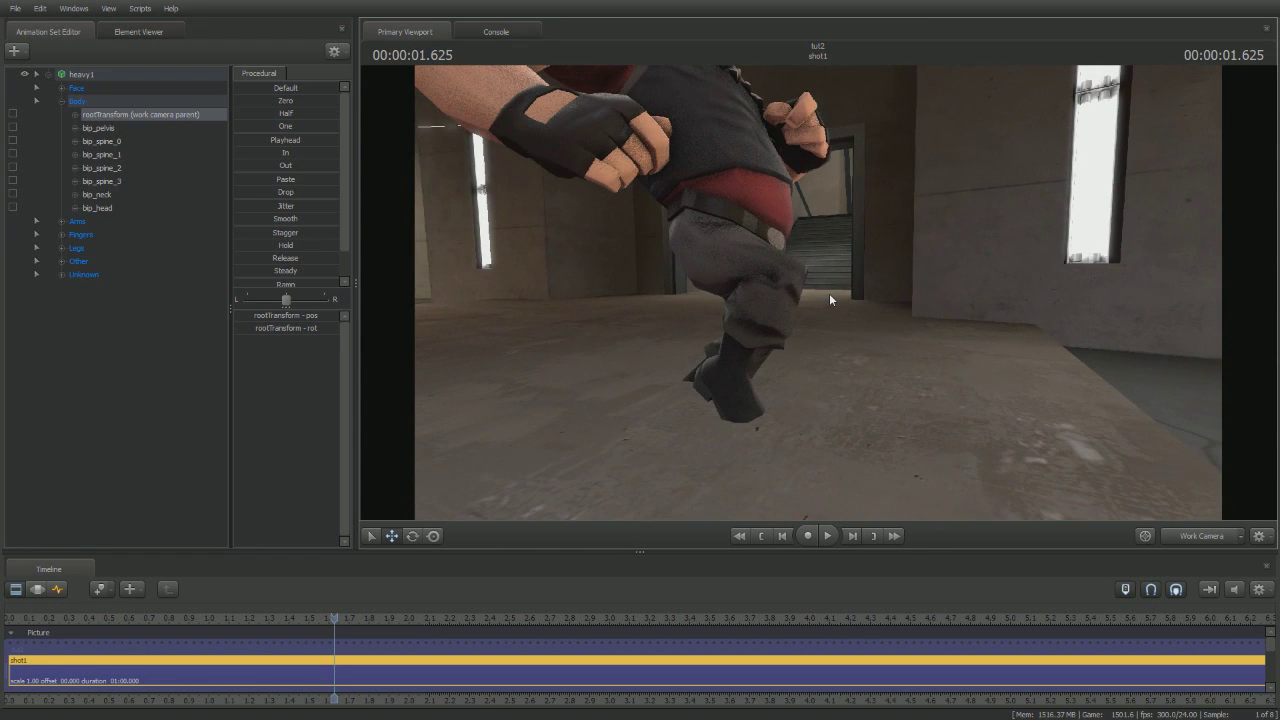
Step: Replay the shot from its start with the close-up work camera to check heavy1's footwork along the path
key("Home")
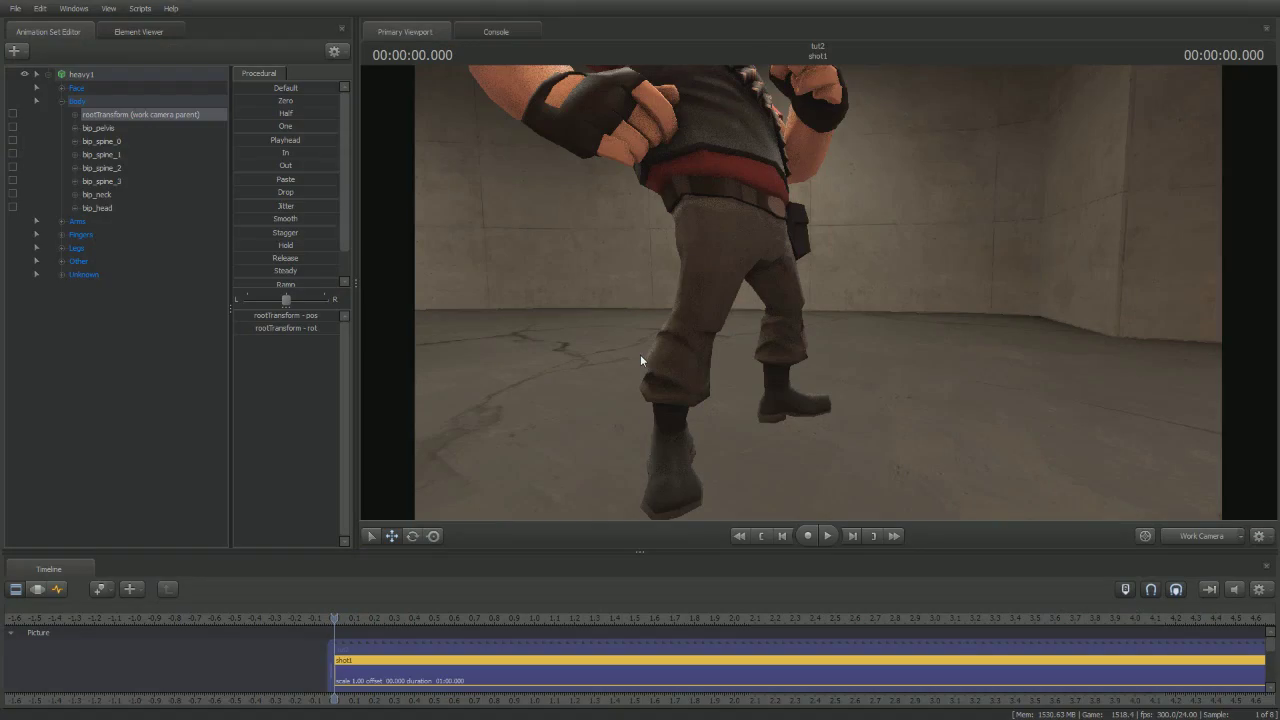
key("space")
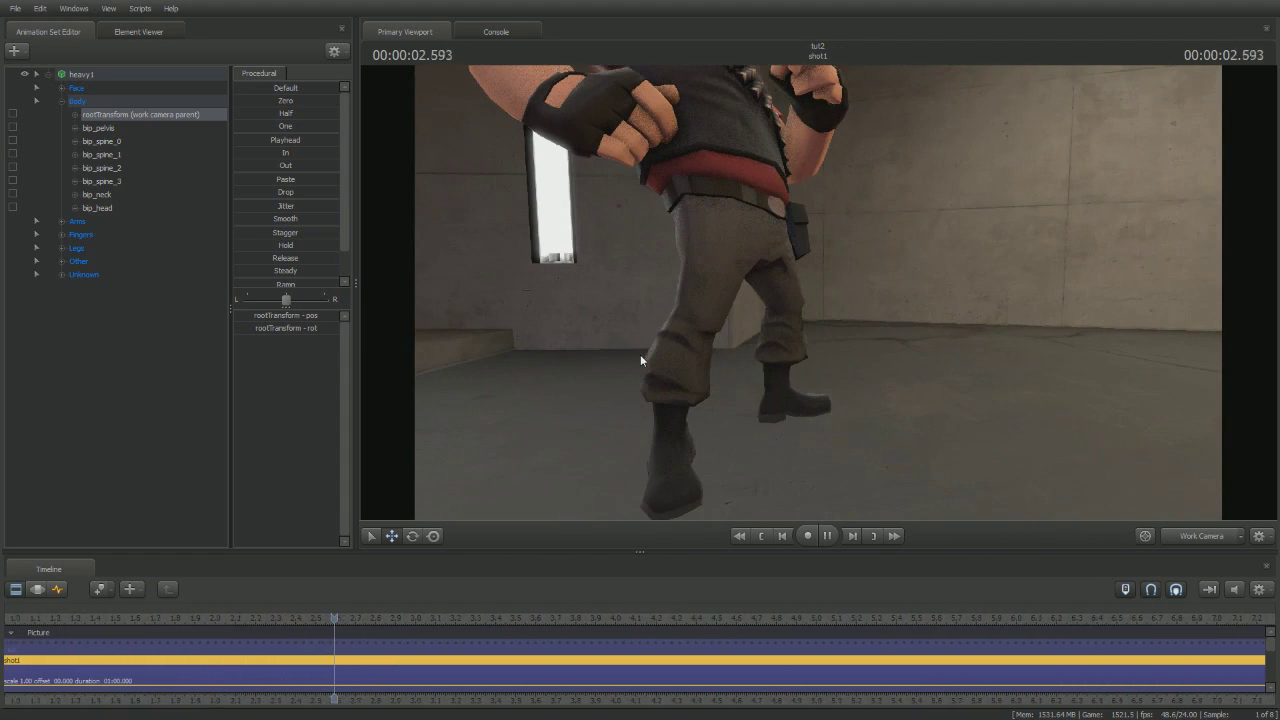
key("space")
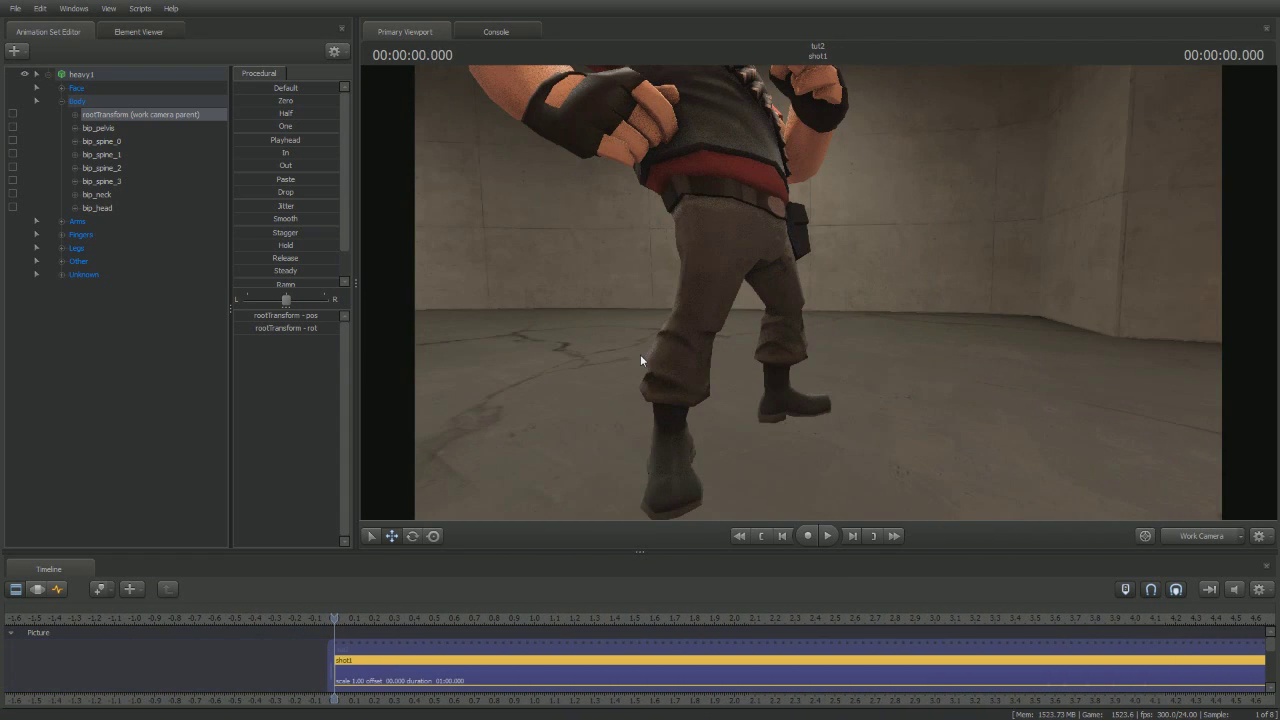